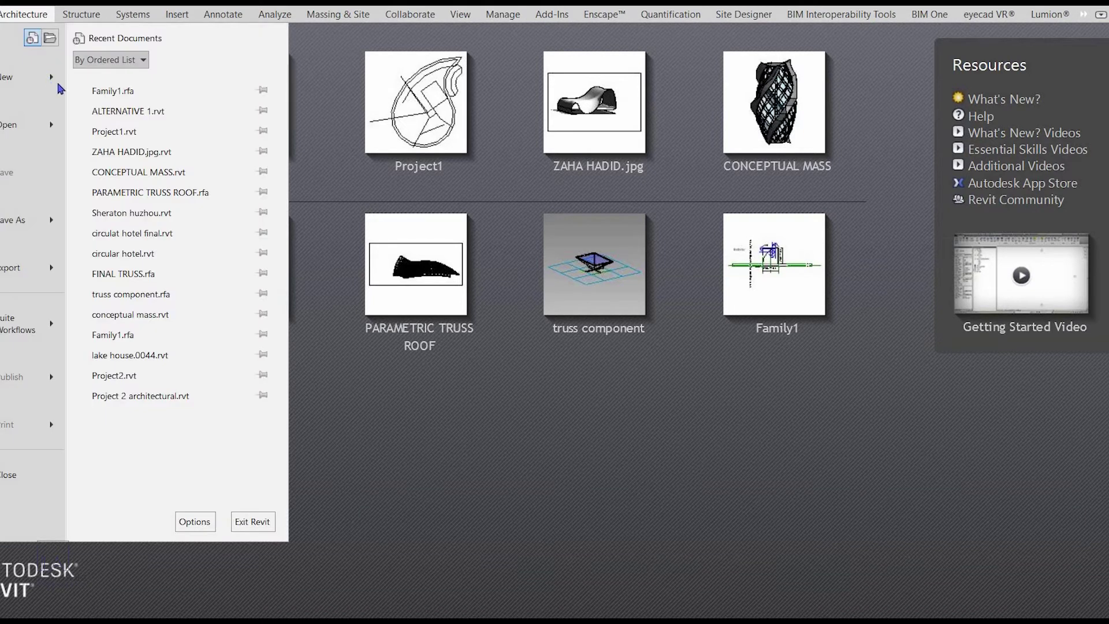
# Step: Create a new conceptual mass family from the Metric Mass template and open its Level 1 floor plan
pyautogui.moveTo(59, 85)
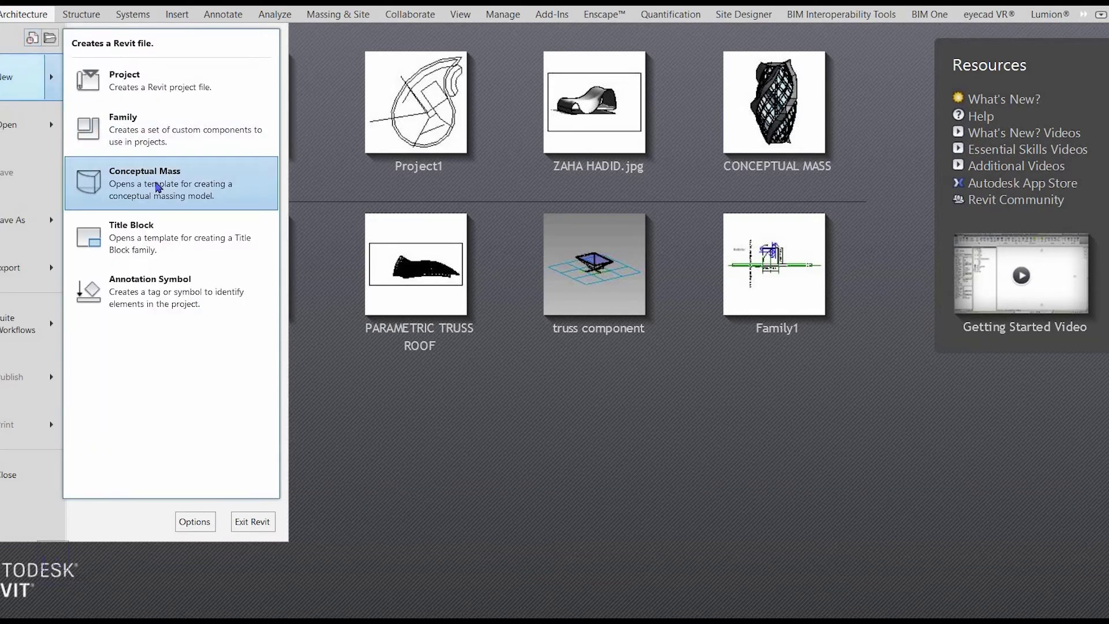
pyautogui.click(147, 183)
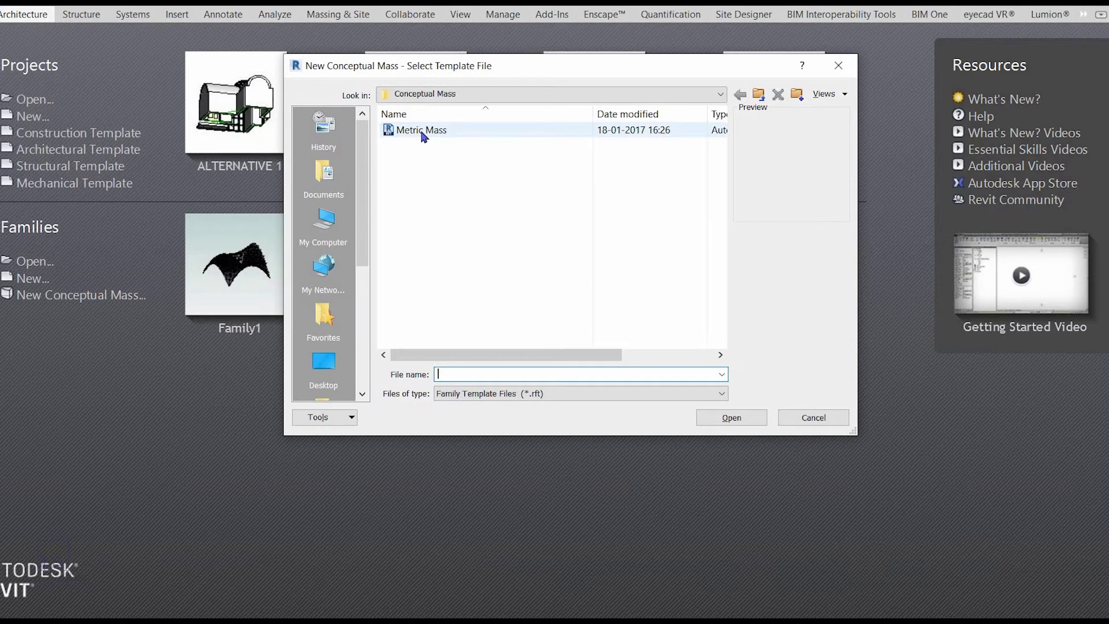
pyautogui.click(421, 131)
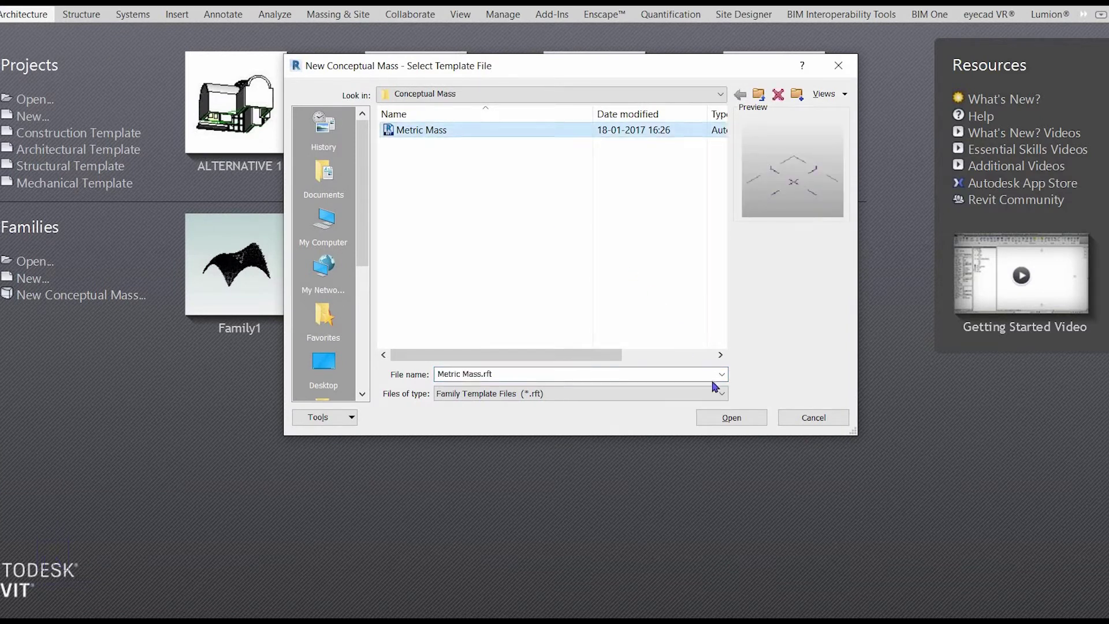
pyautogui.click(730, 418)
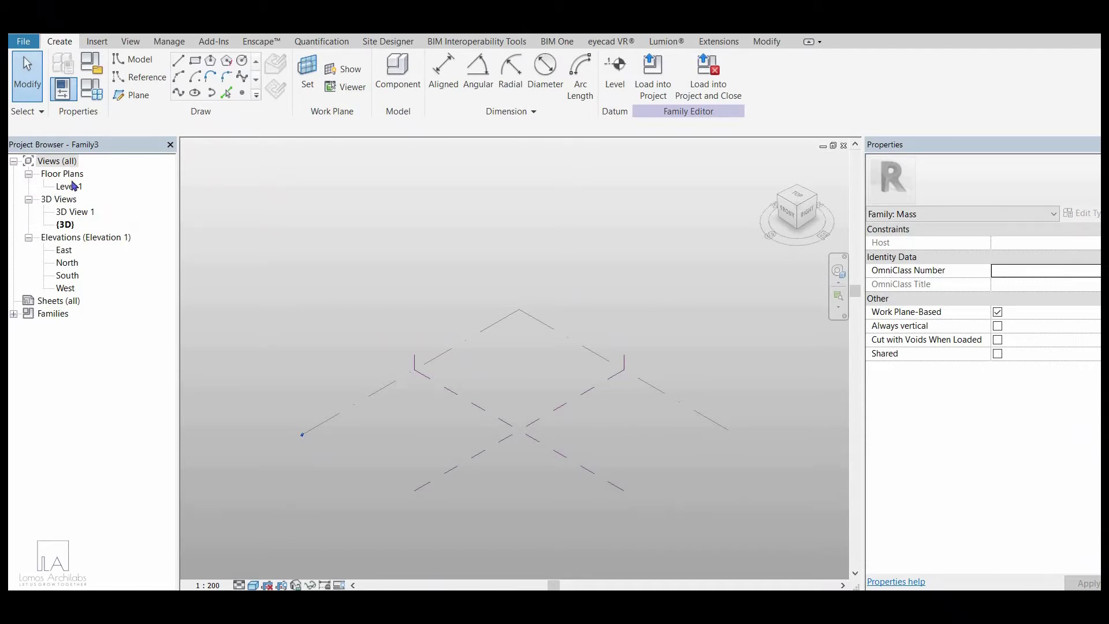
pyautogui.doubleClick(74, 188)
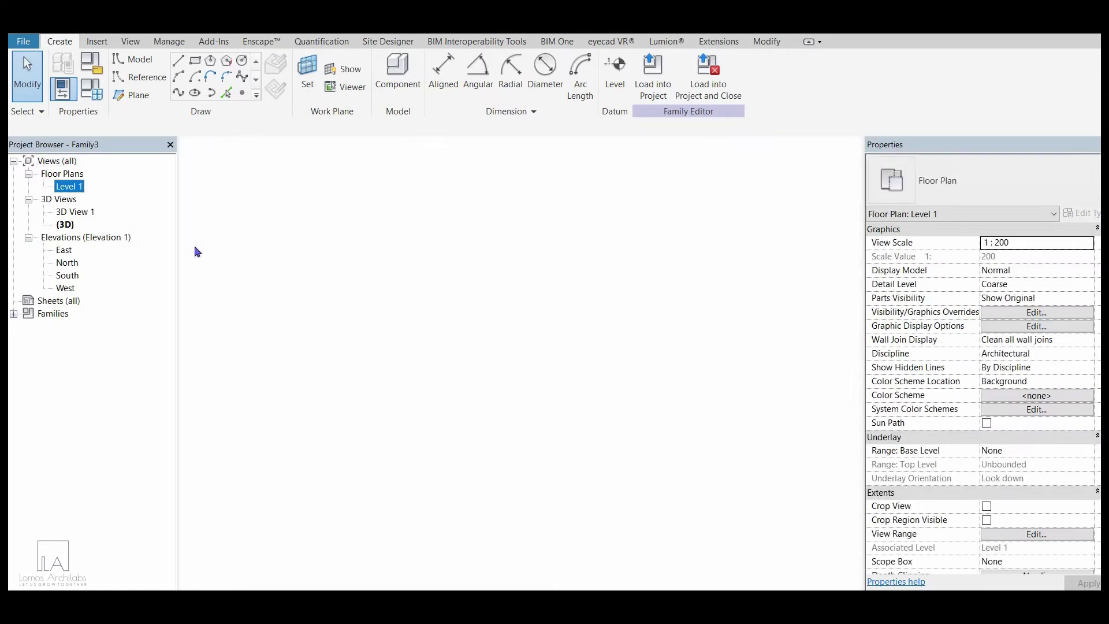
pyautogui.moveTo(501, 383); pyautogui.dragTo(494, 379, button='middle')
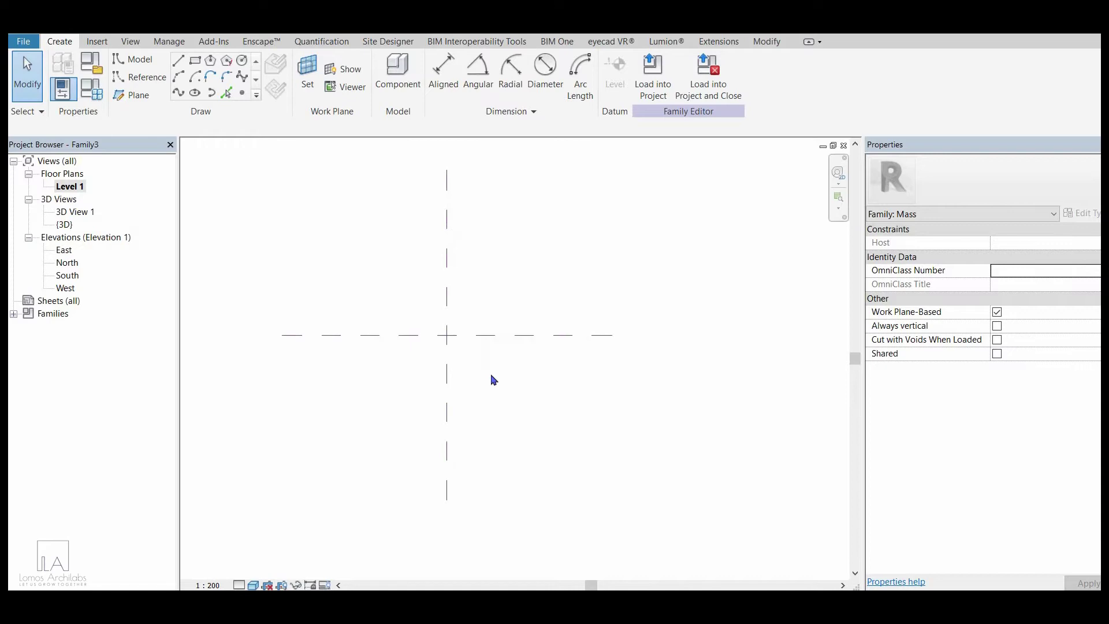
# Step: Add reference planes at a 5000 offset on both sides of the vertical and horizontal centre planes
pyautogui.click(143, 99)
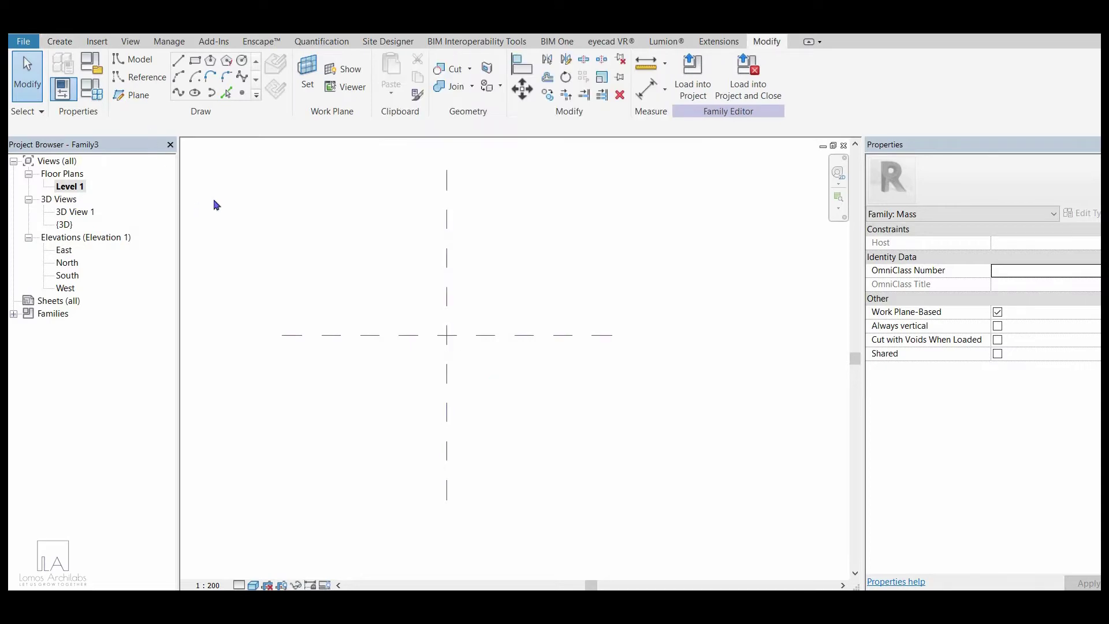
pyautogui.click(130, 99)
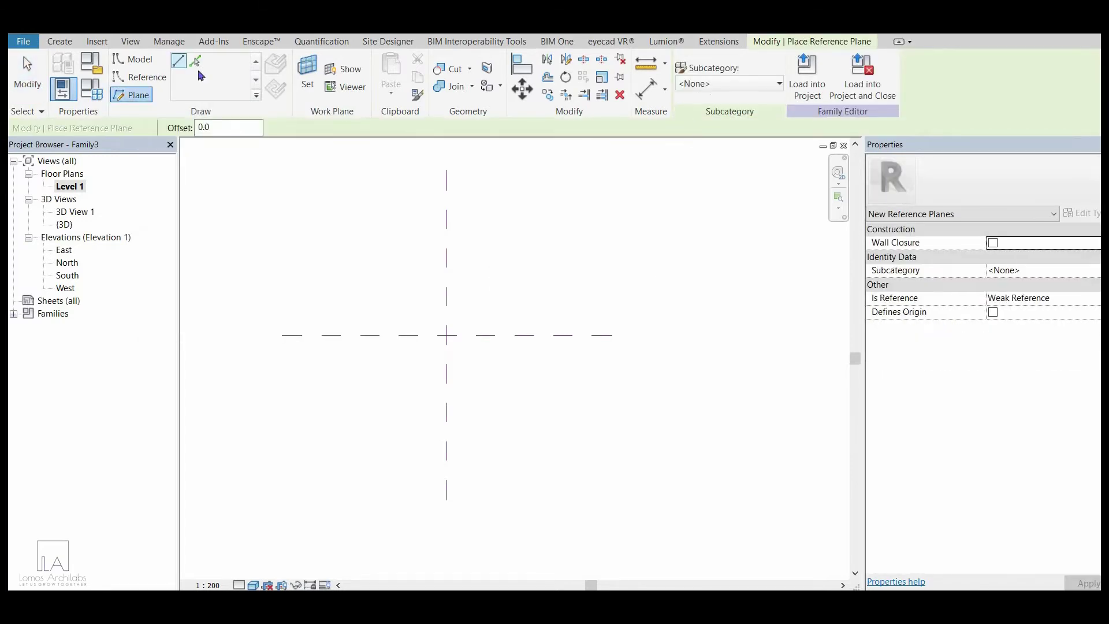
pyautogui.click(195, 63)
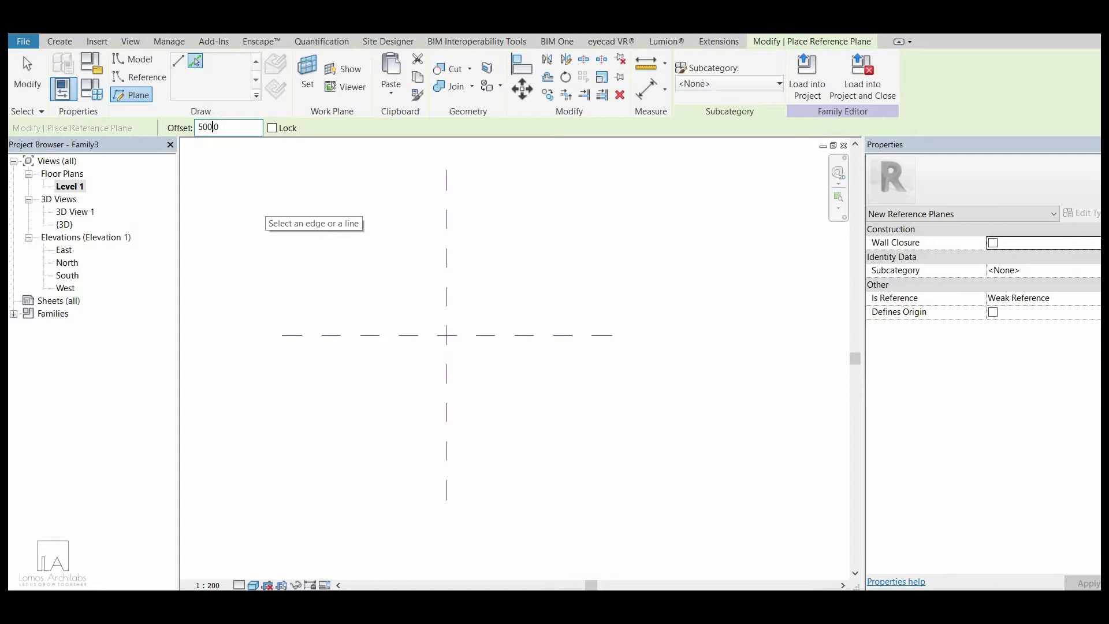
pyautogui.click(447, 260)
pyautogui.click(444, 262)
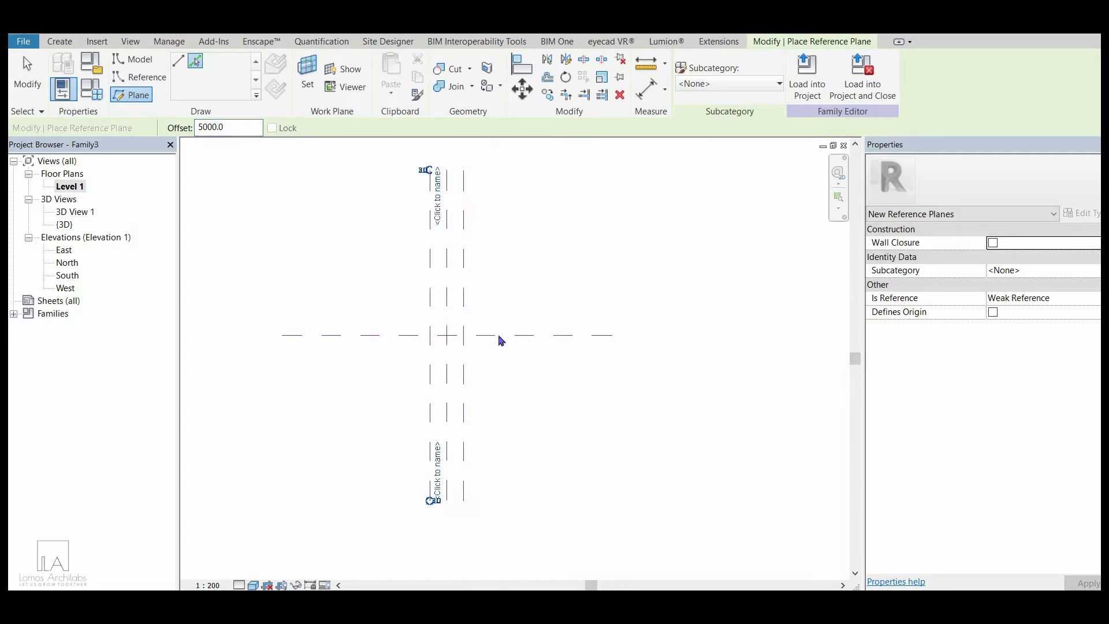
pyautogui.click(498, 350)
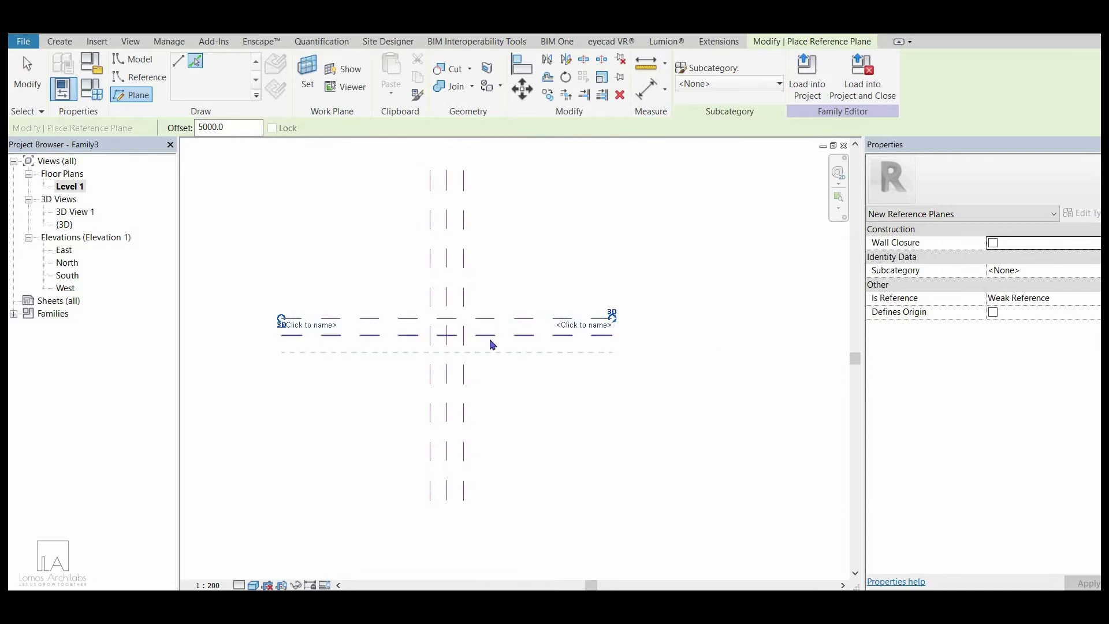
pyautogui.click(490, 342)
pyautogui.scroll(4, 489, 334)
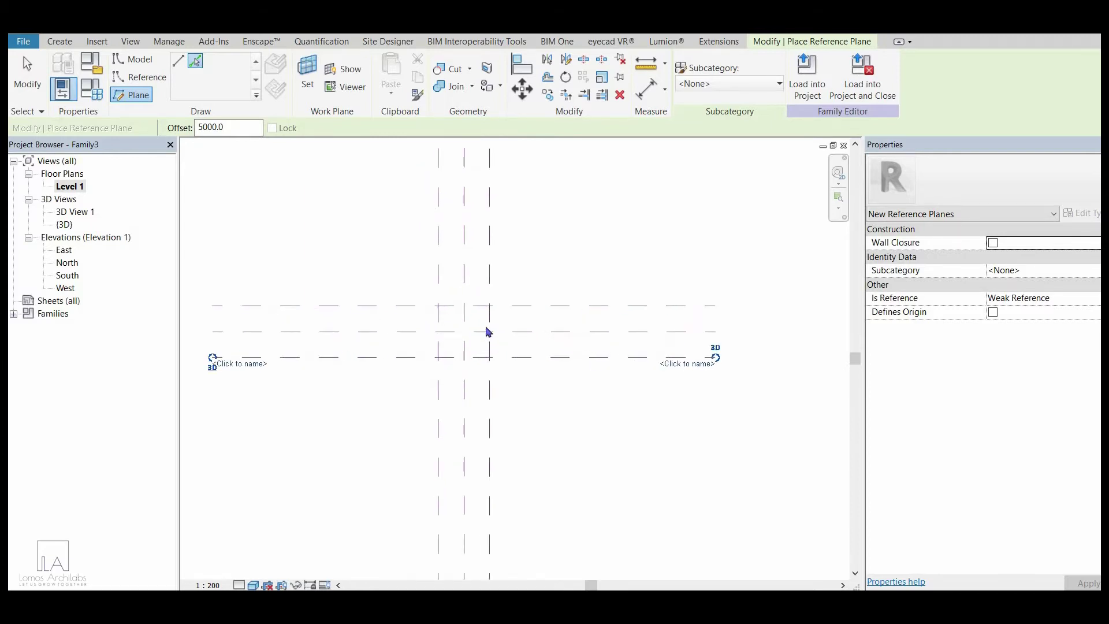
pyautogui.scroll(2, 445, 340)
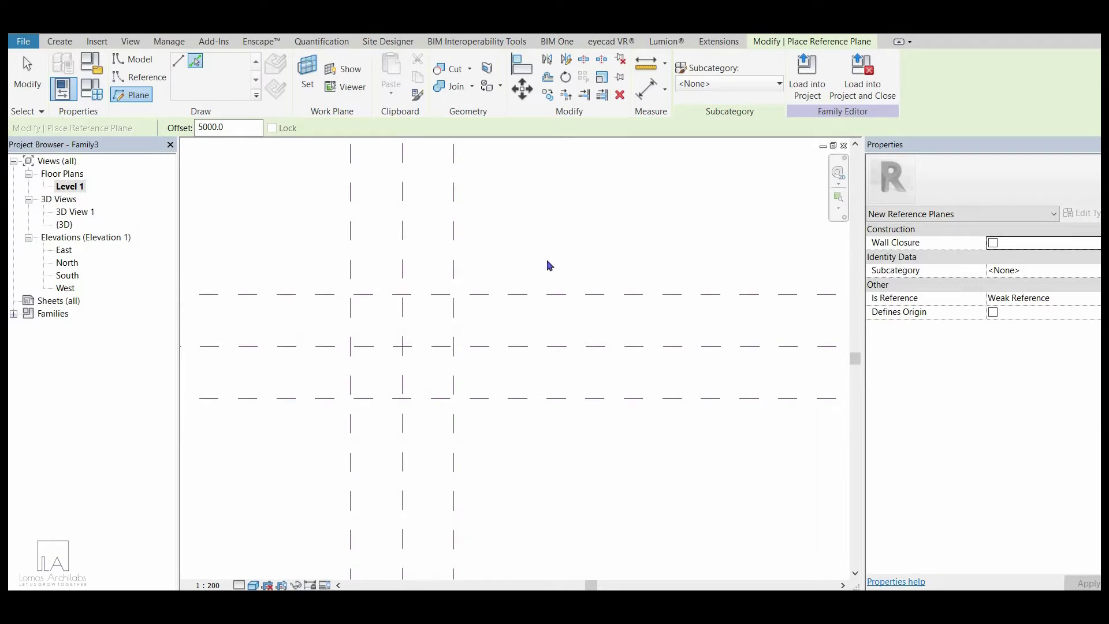
pyautogui.press('Escape')
# Step: Place reference points at all nine intersections of the reference planes on Level 1
pyautogui.click(139, 77)
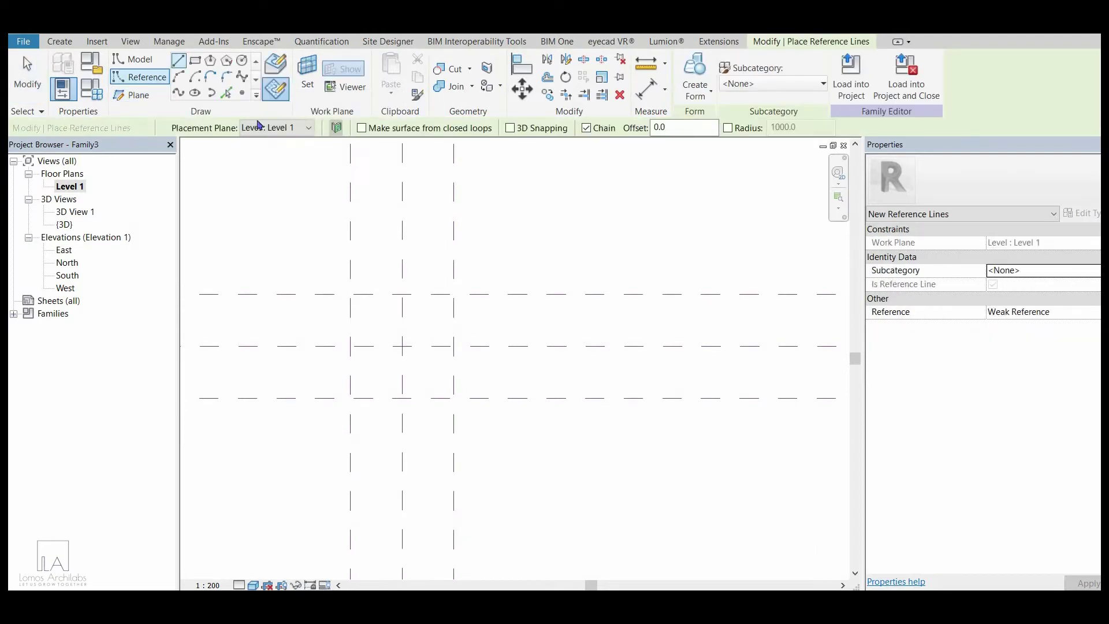
pyautogui.click(243, 94)
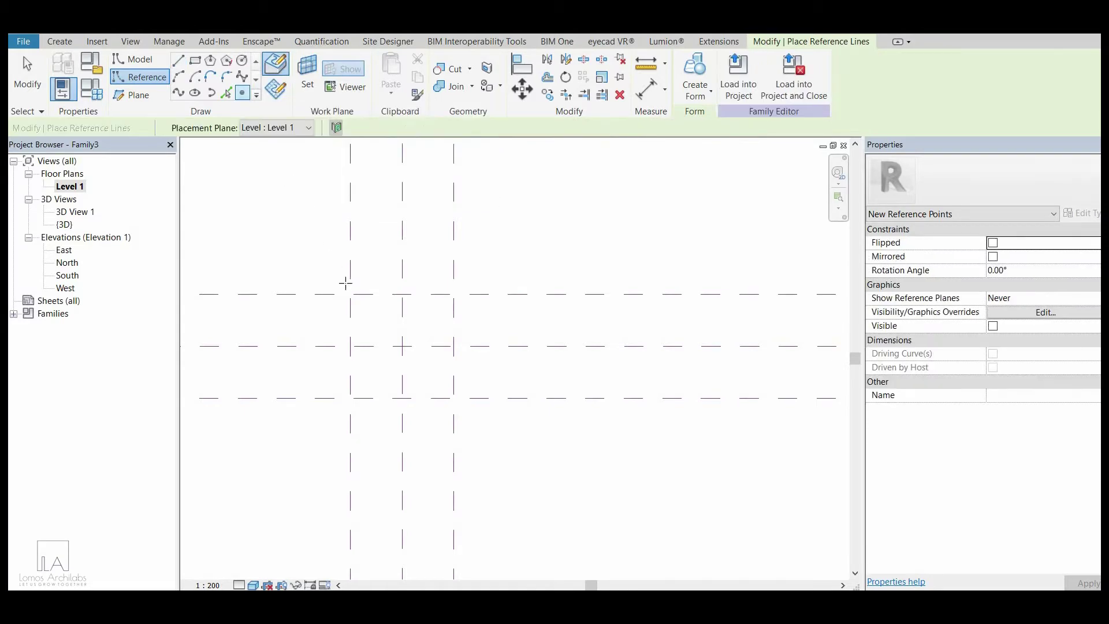
pyautogui.click(350, 294)
pyautogui.click(402, 294)
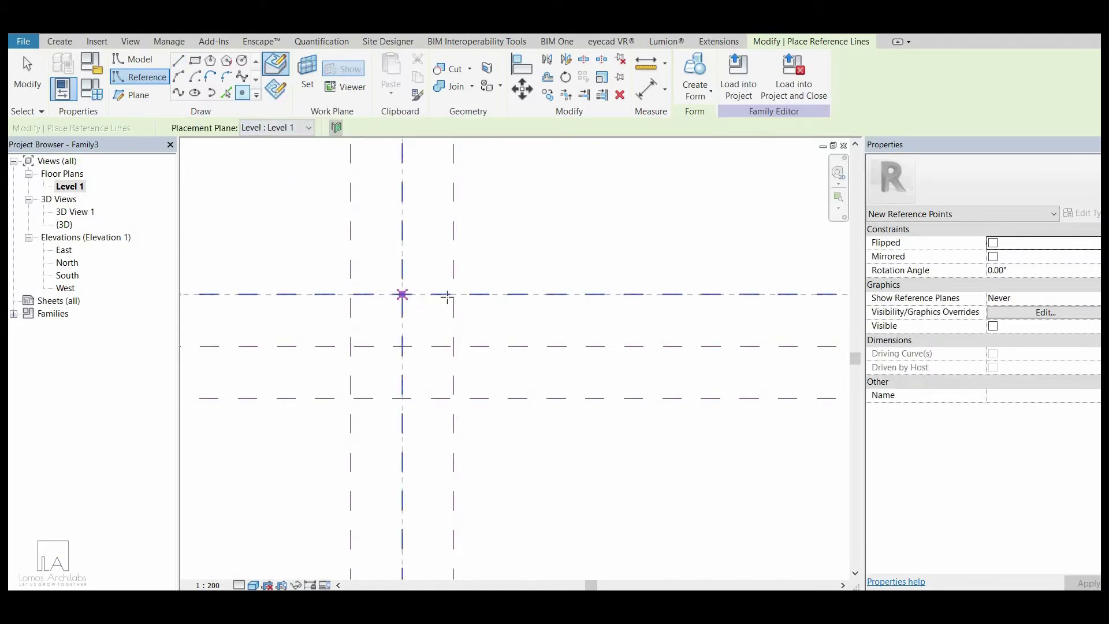
pyautogui.click(455, 294)
pyautogui.click(350, 346)
pyautogui.click(402, 346)
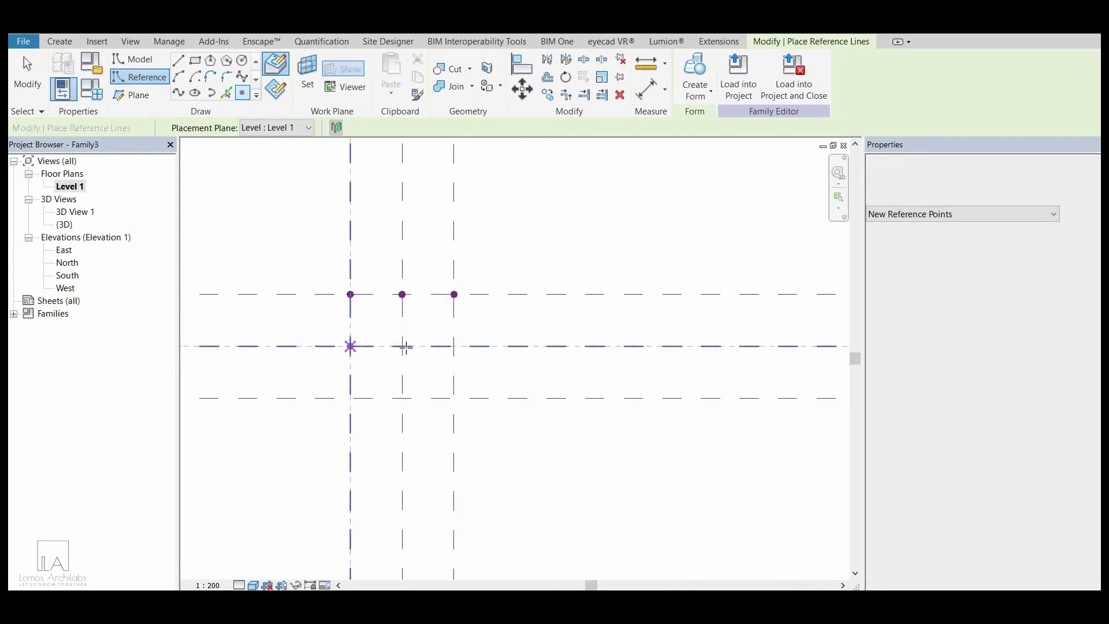
pyautogui.click(455, 346)
pyautogui.click(350, 398)
pyautogui.click(402, 398)
pyautogui.click(454, 398)
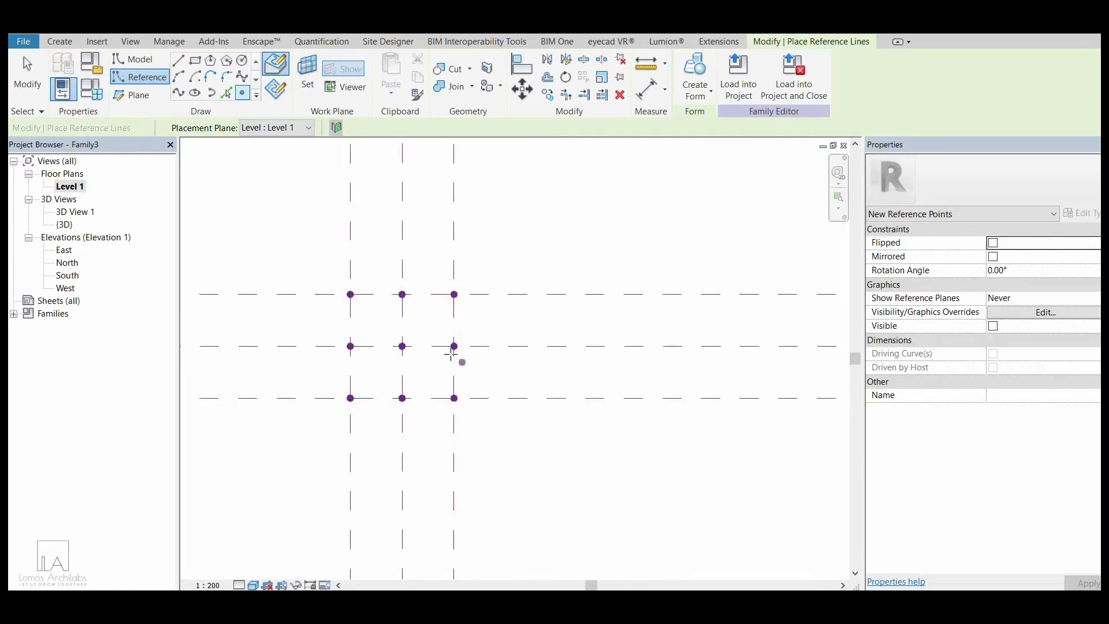
pyautogui.scroll(2, 453, 344)
pyautogui.moveTo(452, 327); pyautogui.dragTo(454, 310, button='middle')
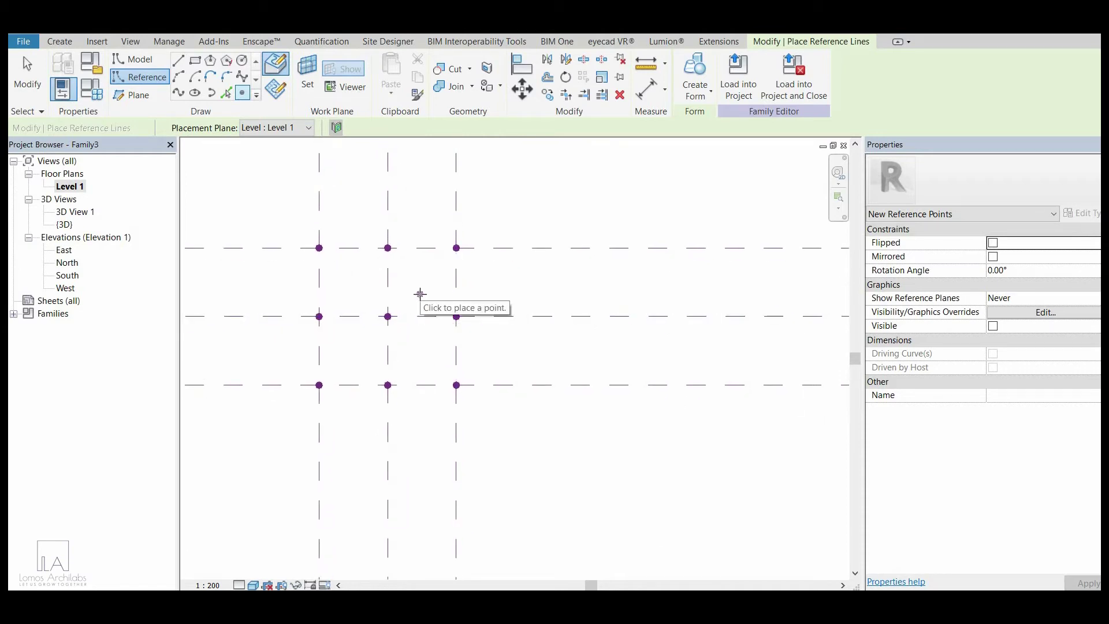
pyautogui.press('Escape')
pyautogui.press('Escape')
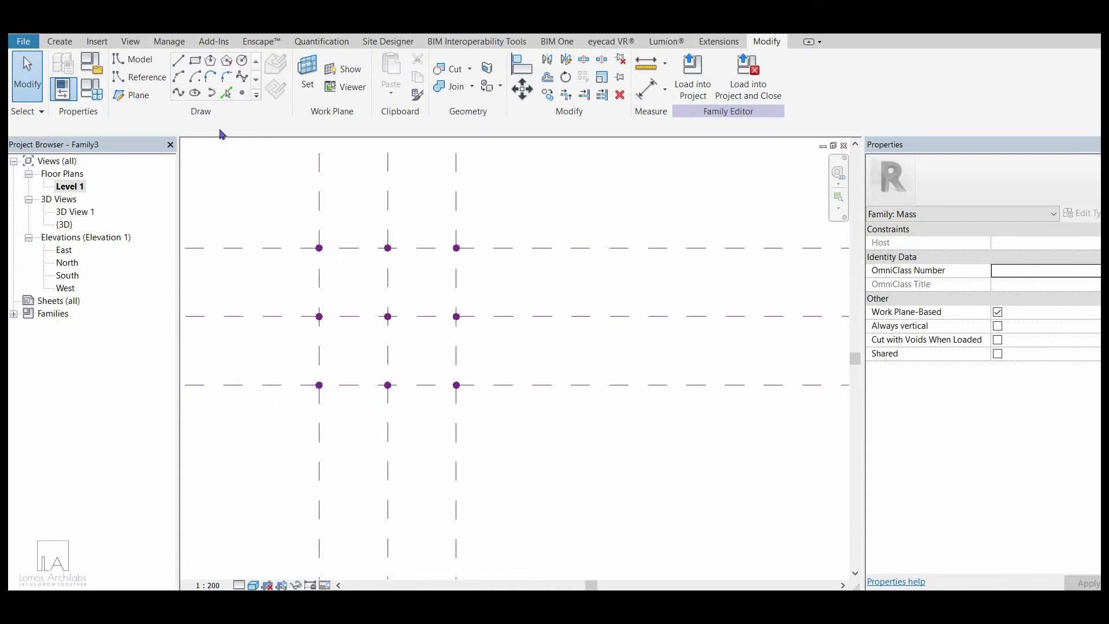
# Step: Draw a spline reference line through the three points of the upper row
pyautogui.click(144, 80)
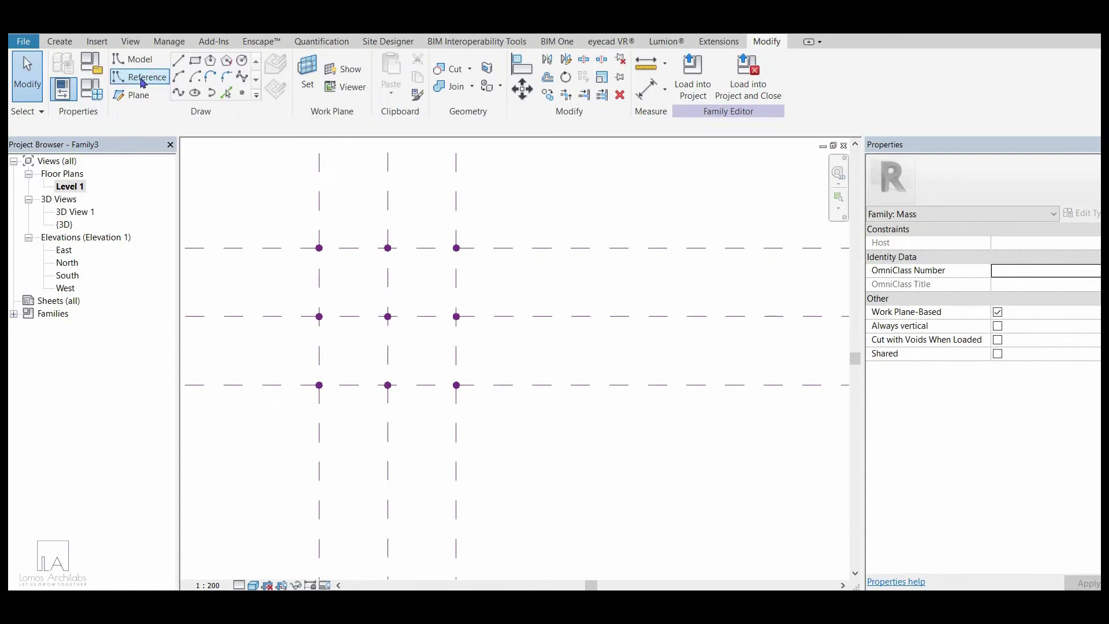
pyautogui.click(179, 93)
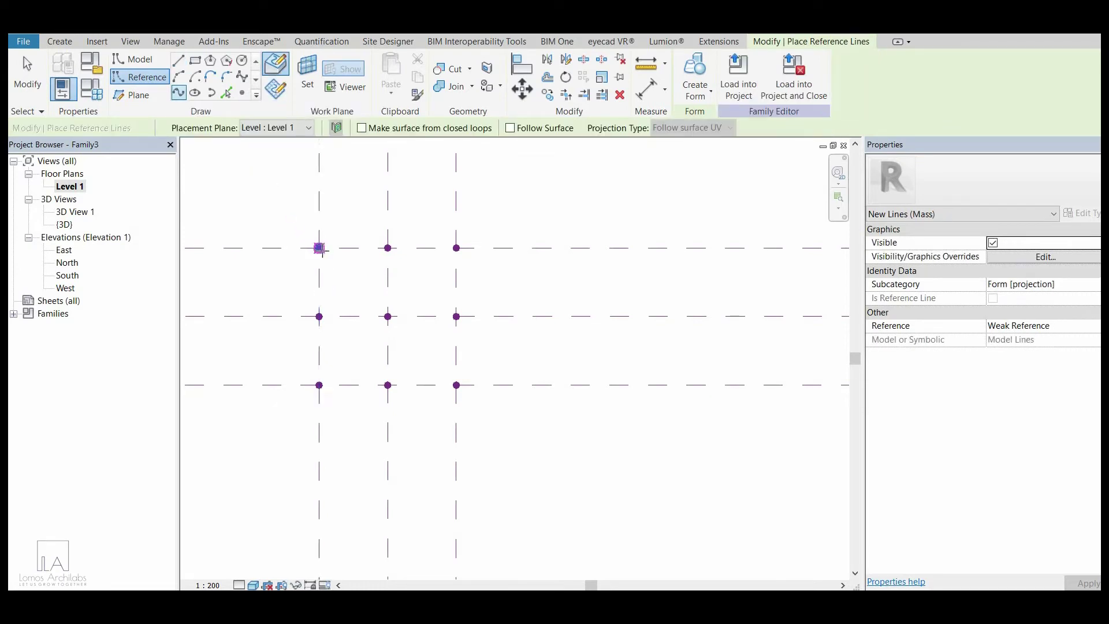
pyautogui.click(319, 248)
pyautogui.click(388, 248)
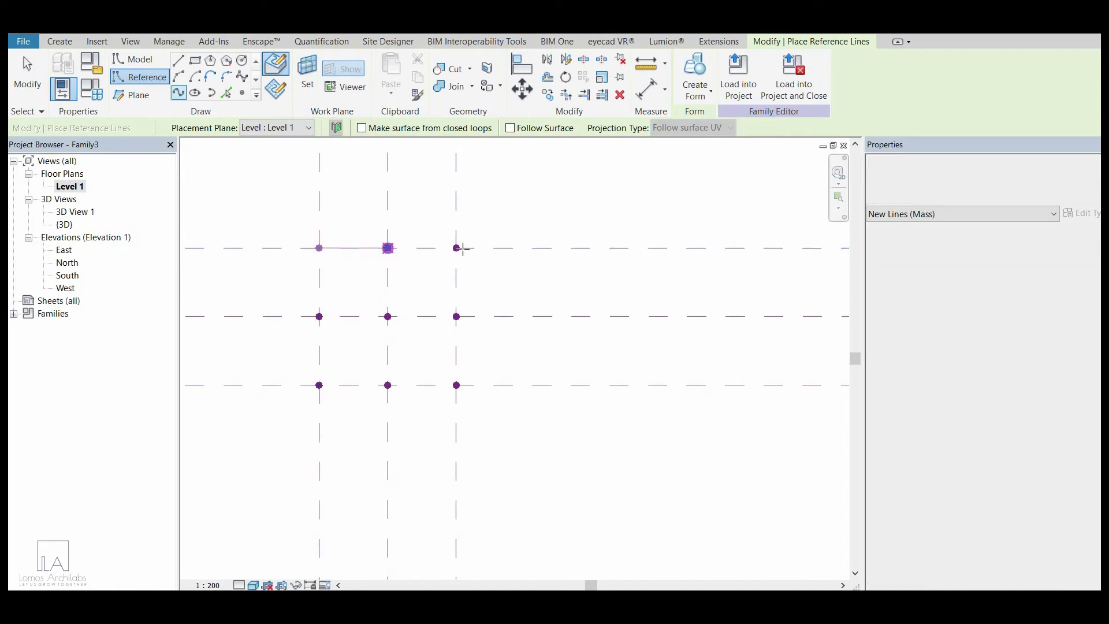
pyautogui.click(457, 248)
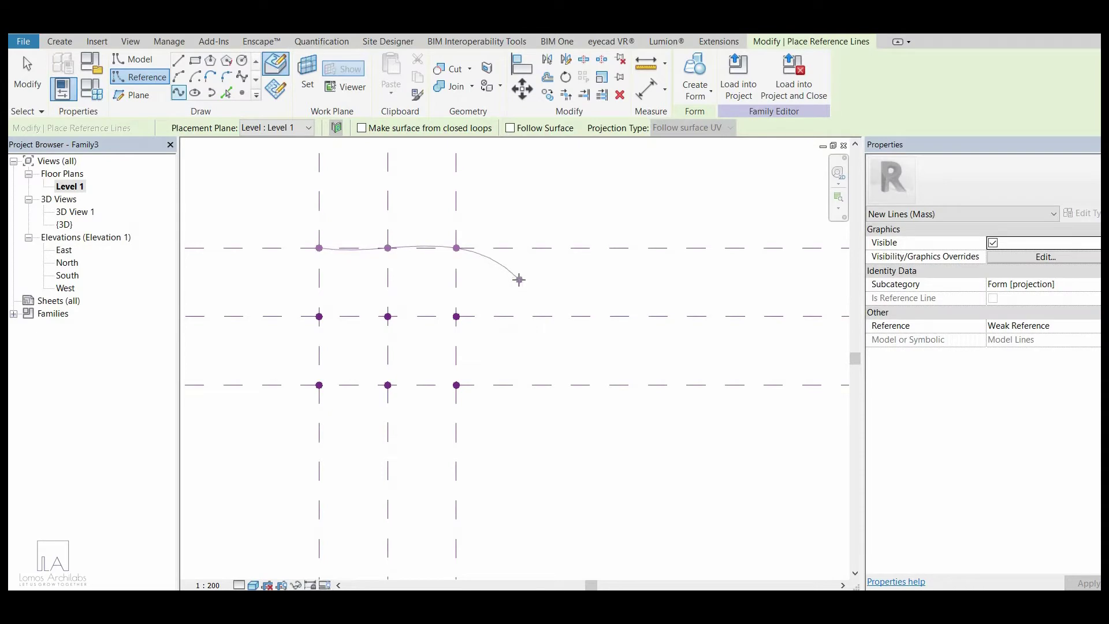
pyautogui.press('Escape')
pyautogui.press('Escape')
# Step: Draw a spline reference line through the three points of the middle row
pyautogui.press('Return')
pyautogui.click(319, 316)
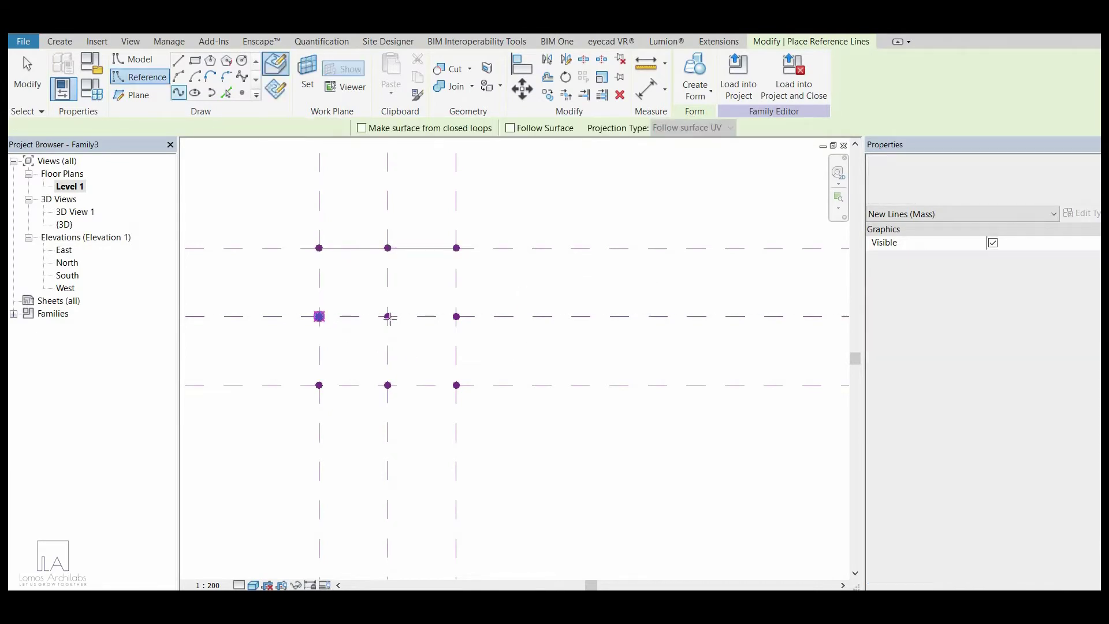
pyautogui.click(388, 316)
pyautogui.click(456, 317)
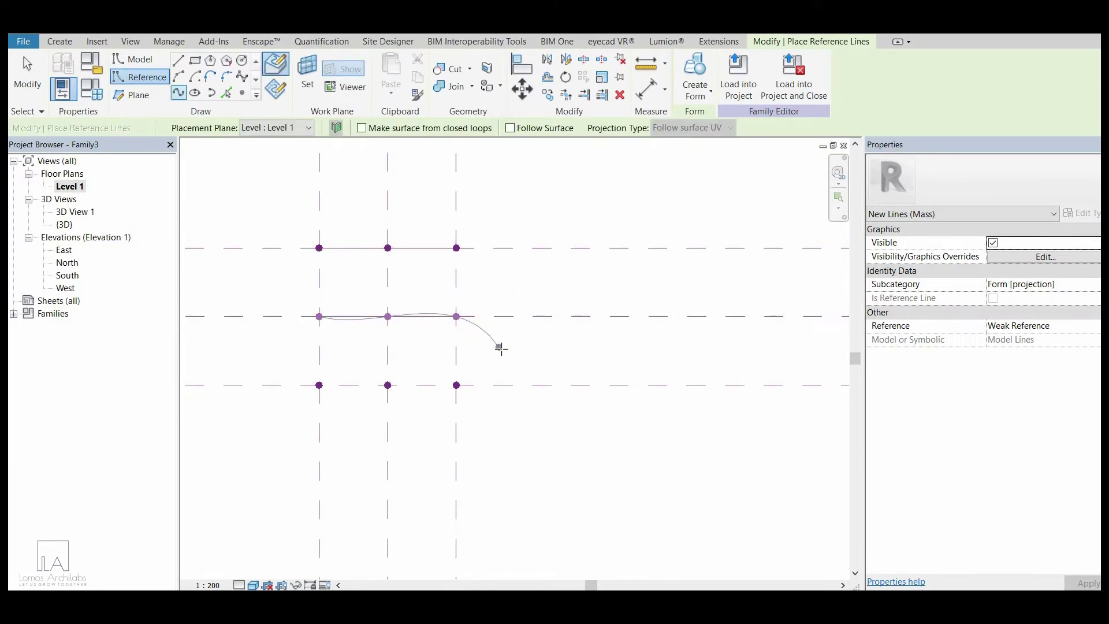
pyautogui.press('Escape')
pyautogui.press('Escape')
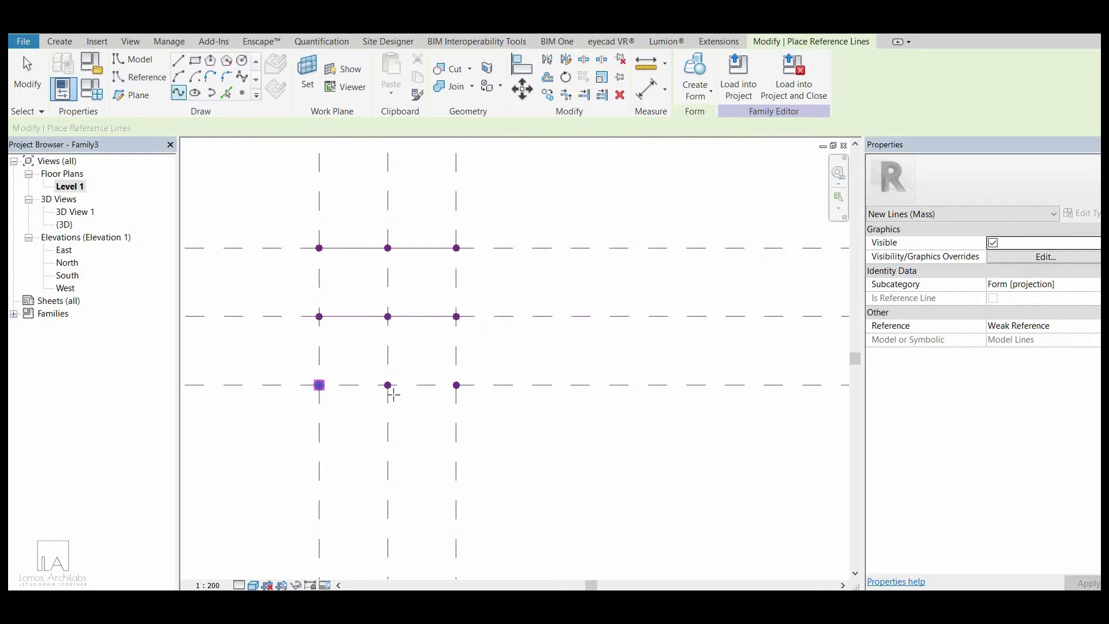
# Step: Draw a spline reference line through the three points of the lower row
pyautogui.press('Return')
pyautogui.click(320, 385)
pyautogui.click(388, 385)
pyautogui.click(456, 385)
pyautogui.press('Escape')
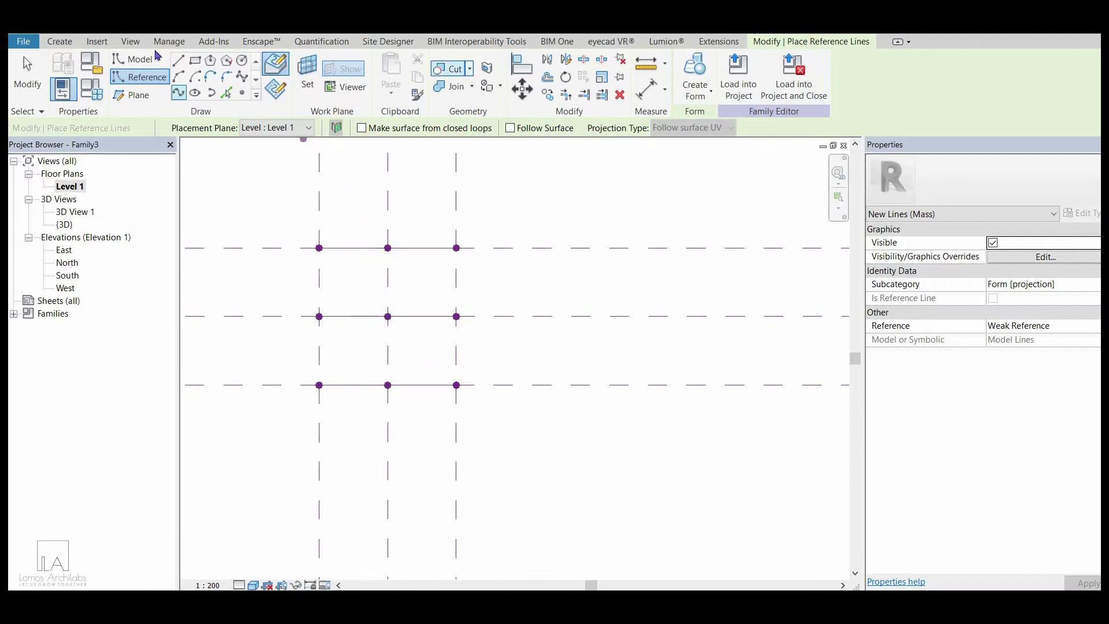
# Step: Switch to the default 3D view and create a solid form from the three spline reference lines
pyautogui.click(130, 42)
pyautogui.click(137, 75)
pyautogui.keyDown('shift'); pyautogui.moveTo(587, 523); pyautogui.dragTo(640, 448, button='middle'); pyautogui.keyUp('shift')
pyautogui.scroll(5, 496, 419)
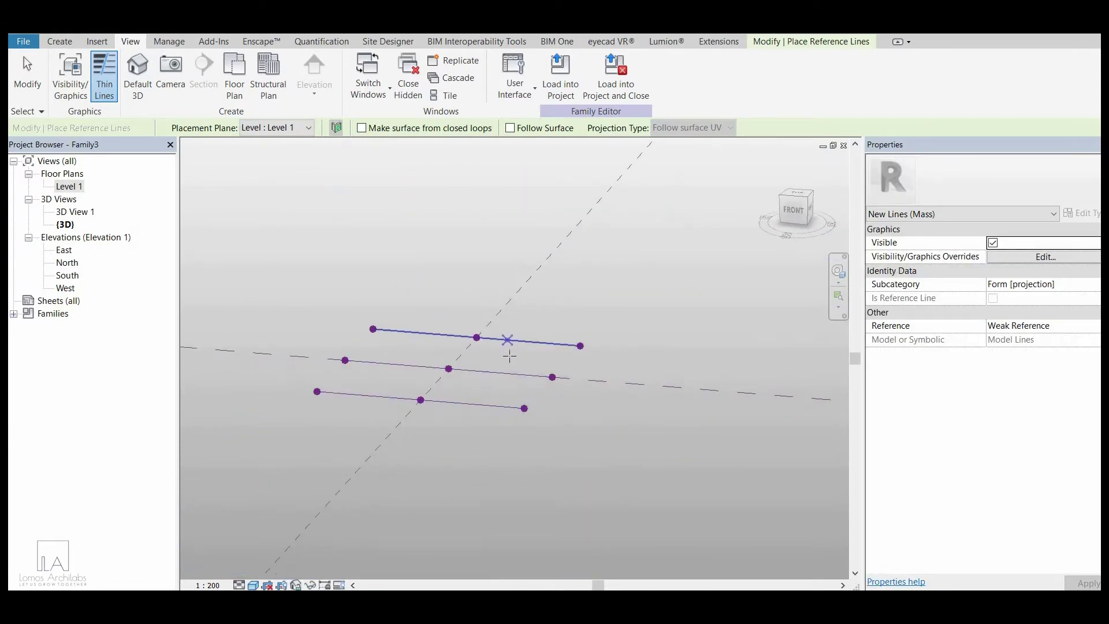
pyautogui.press('Escape')
pyautogui.click(517, 341)
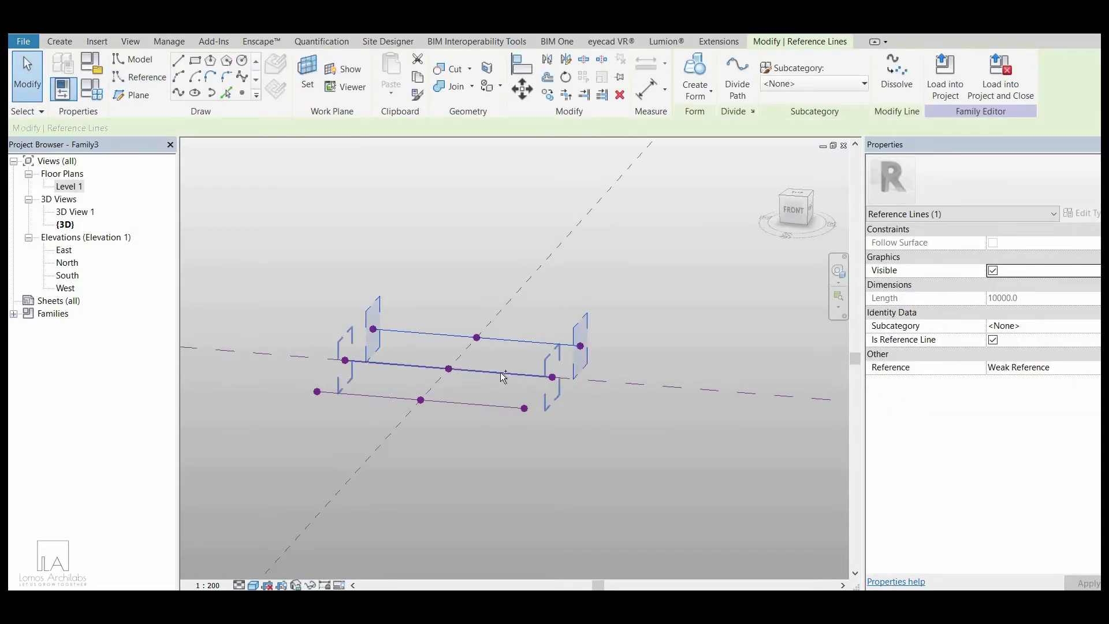
pyautogui.keyDown('ctrl'); pyautogui.click(480, 408); pyautogui.keyUp('ctrl')
pyautogui.keyDown('ctrl'); pyautogui.click(465, 411); pyautogui.keyUp('ctrl')
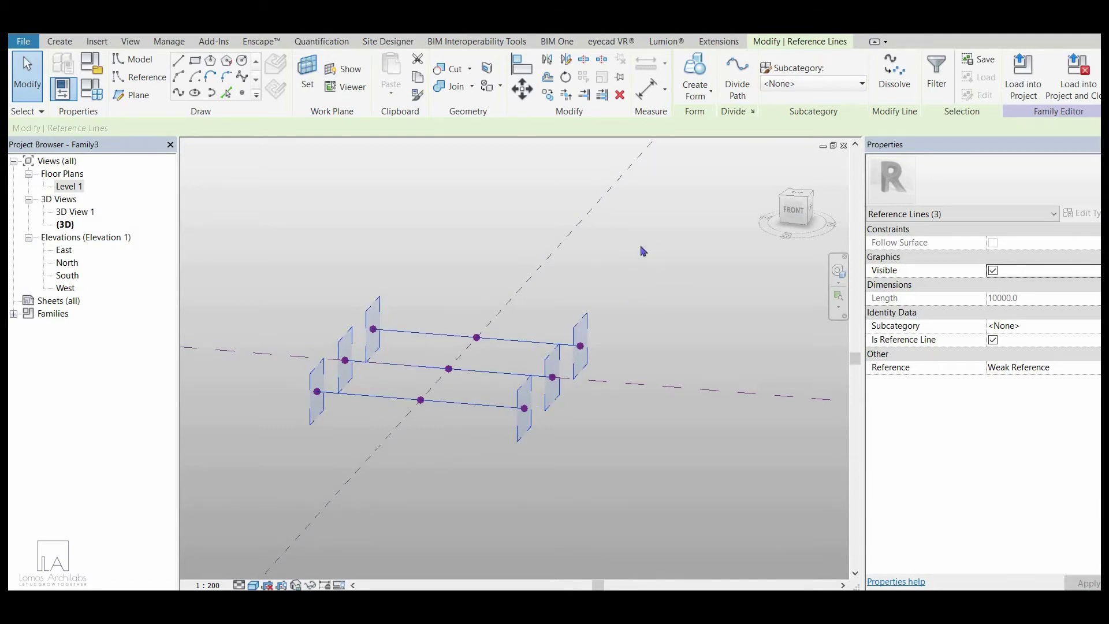
pyautogui.click(692, 98)
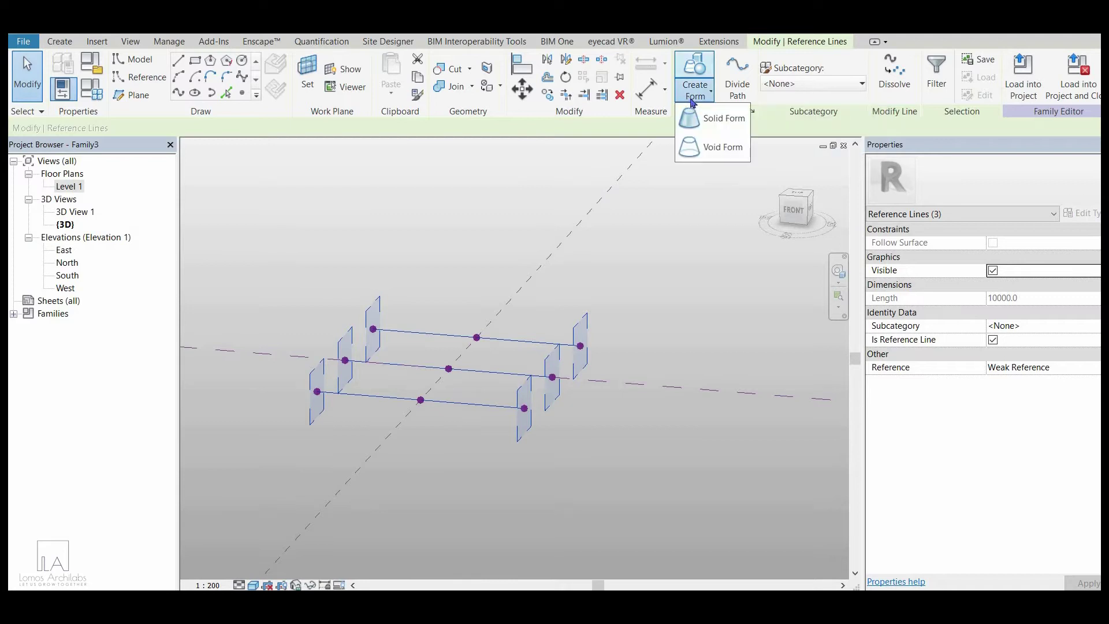
pyautogui.click(706, 121)
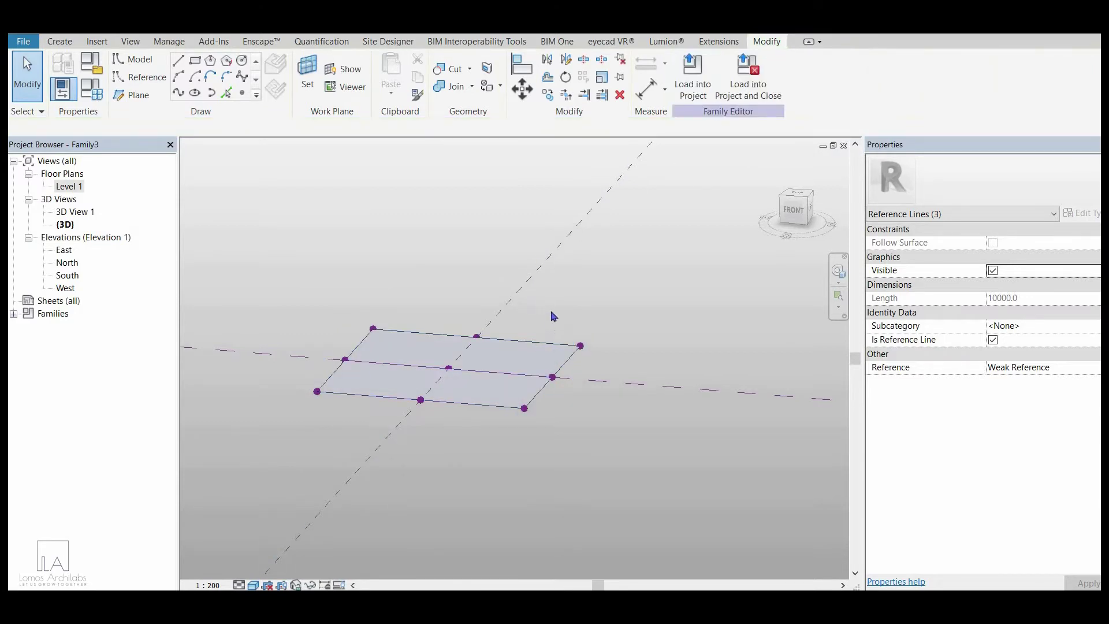
# Step: Move the front-right corner reference point of the surface down to an offset of about -2090
pyautogui.keyDown('shift'); pyautogui.moveTo(538, 269); pyautogui.dragTo(512, 397, button='middle'); pyautogui.keyUp('shift')
pyautogui.click(510, 392)
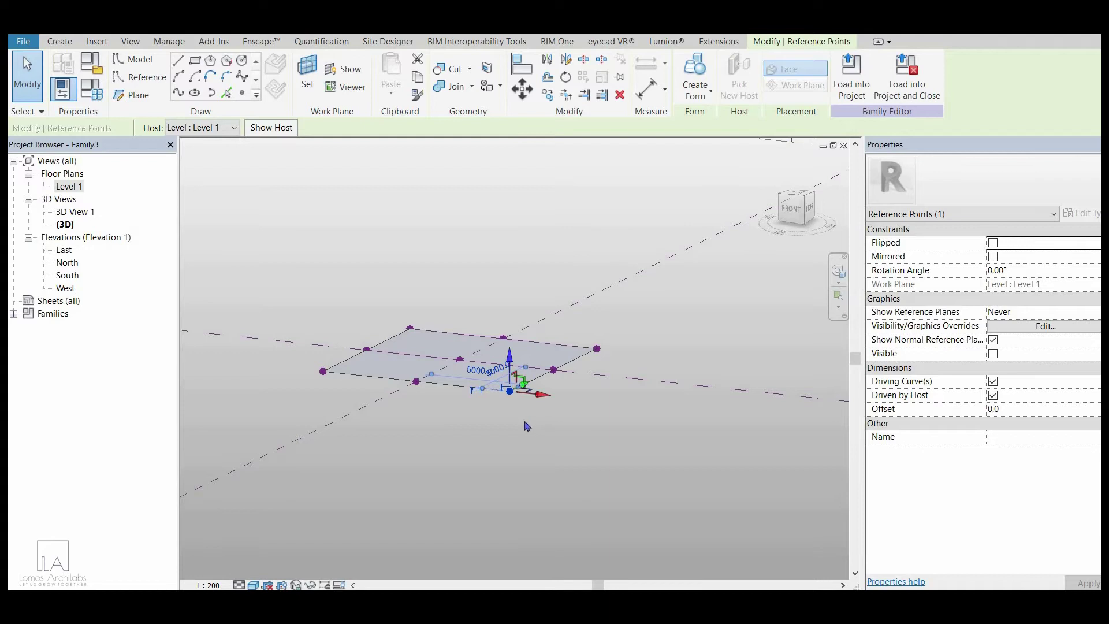
pyautogui.scroll(3, 526, 425)
pyautogui.moveTo(487, 316); pyautogui.dragTo(486, 362)
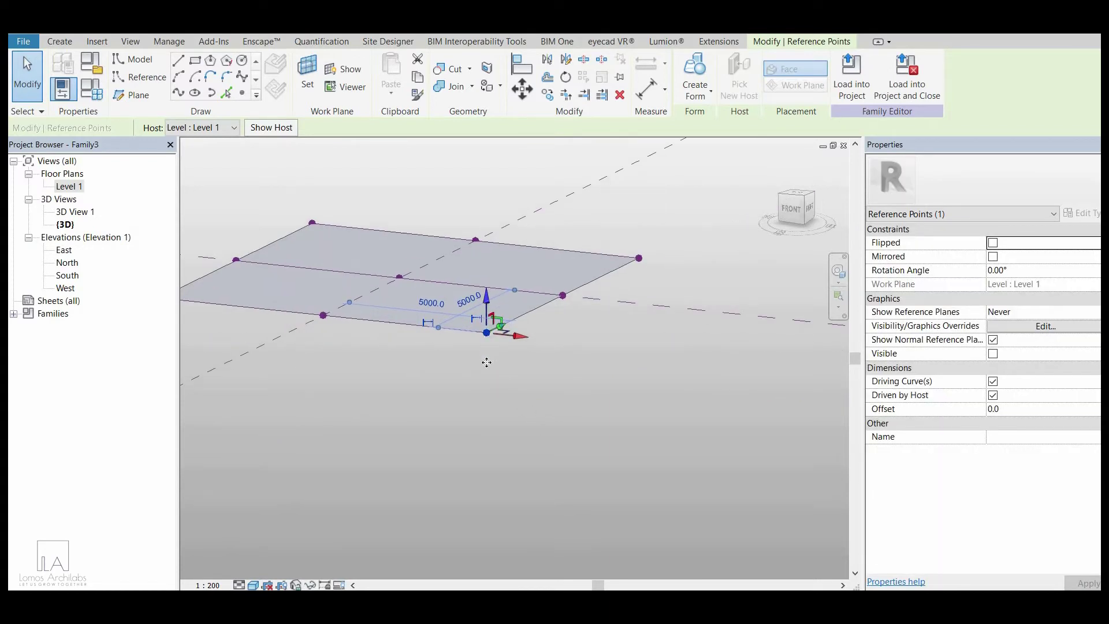
pyautogui.moveTo(481, 310); pyautogui.dragTo(425, 475)
pyautogui.scroll(-2, 402, 468)
pyautogui.keyDown('shift'); pyautogui.moveTo(403, 468); pyautogui.dragTo(585, 270, button='middle'); pyautogui.keyUp('shift')
pyautogui.moveTo(543, 352); pyautogui.dragTo(543, 309)
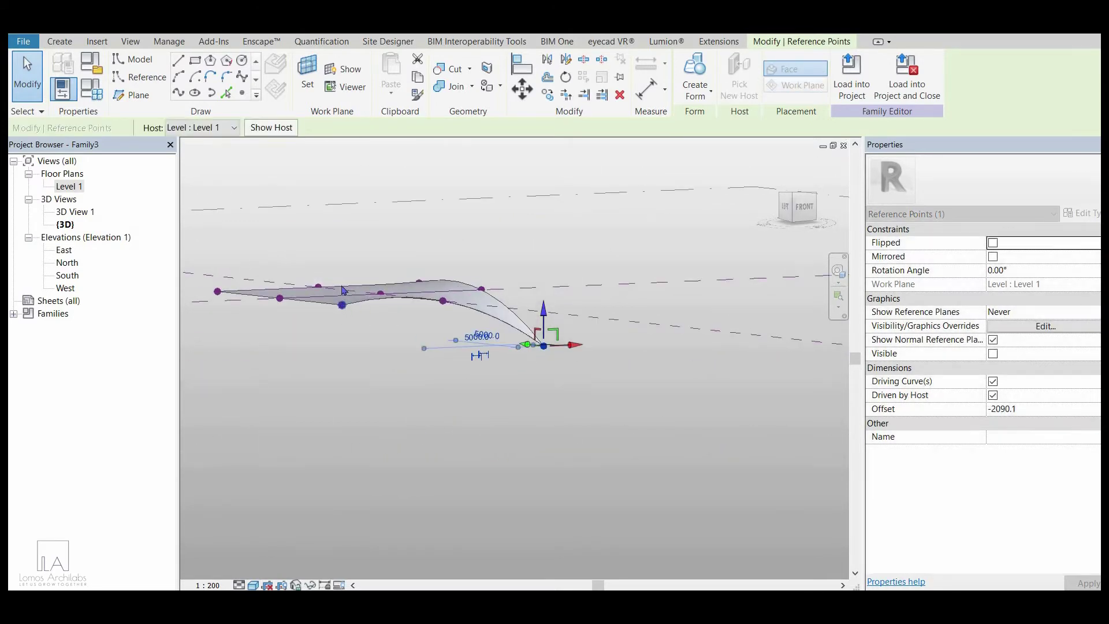
# Step: Lower the front-left corner reference point to an offset of about -3037.5 and the back-left corner point to about -2576.3
pyautogui.click(343, 305)
pyautogui.moveTo(345, 345); pyautogui.dragTo(345, 370)
pyautogui.keyDown('shift'); pyautogui.moveTo(419, 408); pyautogui.dragTo(727, 393, button='middle'); pyautogui.keyUp('shift')
pyautogui.moveTo(398, 327); pyautogui.dragTo(468, 323, button='middle')
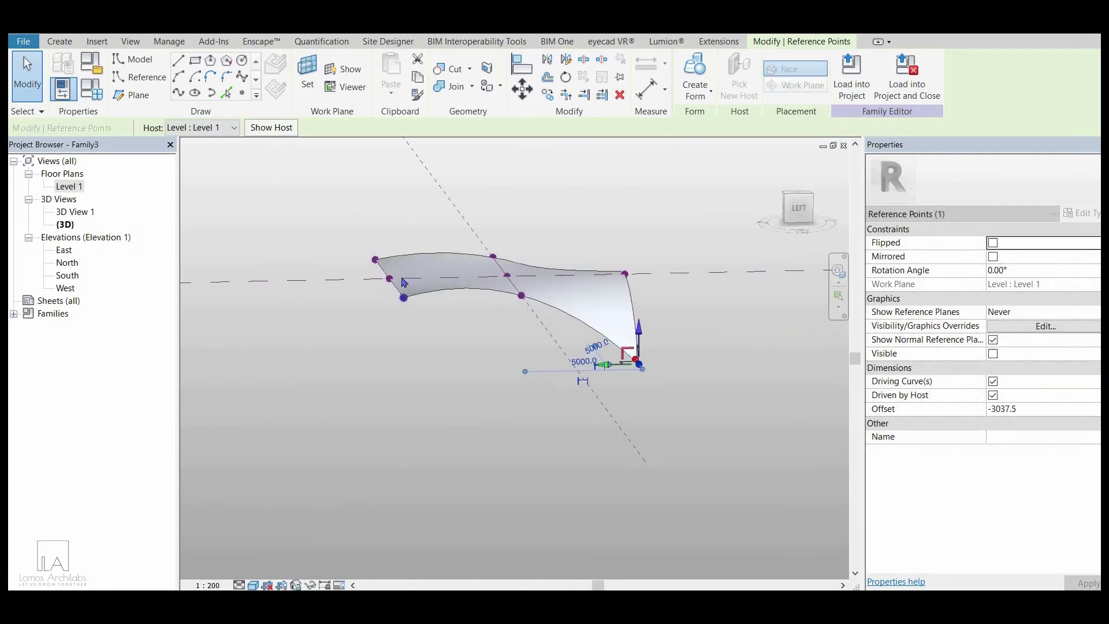
pyautogui.click(402, 301)
pyautogui.moveTo(401, 315); pyautogui.dragTo(292, 362)
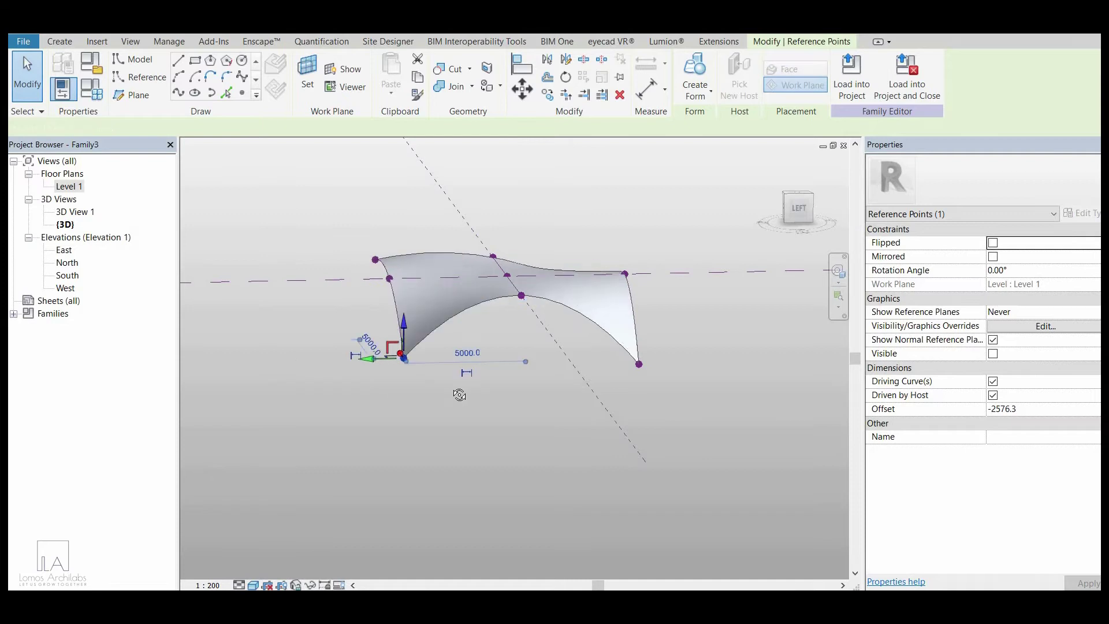
# Step: Lower the back-right corner reference point below the surface's centre so the form curves down at that corner as well
pyautogui.keyDown('shift'); pyautogui.moveTo(458, 394); pyautogui.dragTo(540, 357, button='middle'); pyautogui.keyUp('shift')
pyautogui.moveTo(207, 281); pyautogui.dragTo(428, 263, button='middle')
pyautogui.click(396, 258)
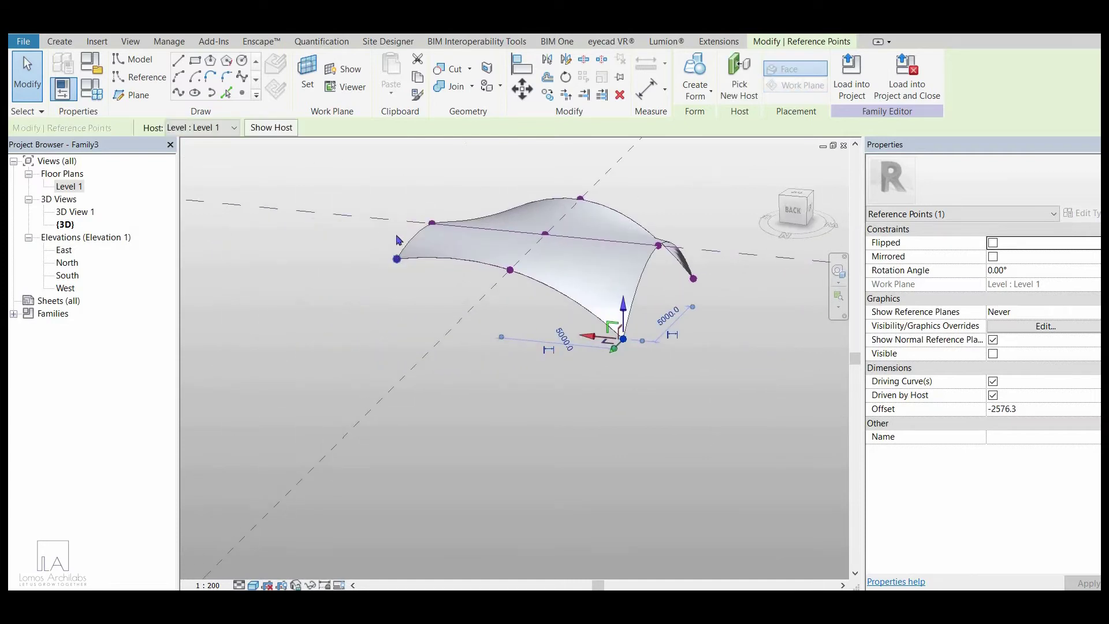
pyautogui.moveTo(396, 238); pyautogui.dragTo(396, 283)
pyautogui.click(634, 409)
pyautogui.keyDown('shift'); pyautogui.moveTo(634, 409); pyautogui.dragTo(488, 342, button='middle'); pyautogui.keyUp('shift')
pyautogui.scroll(3, 488, 342)
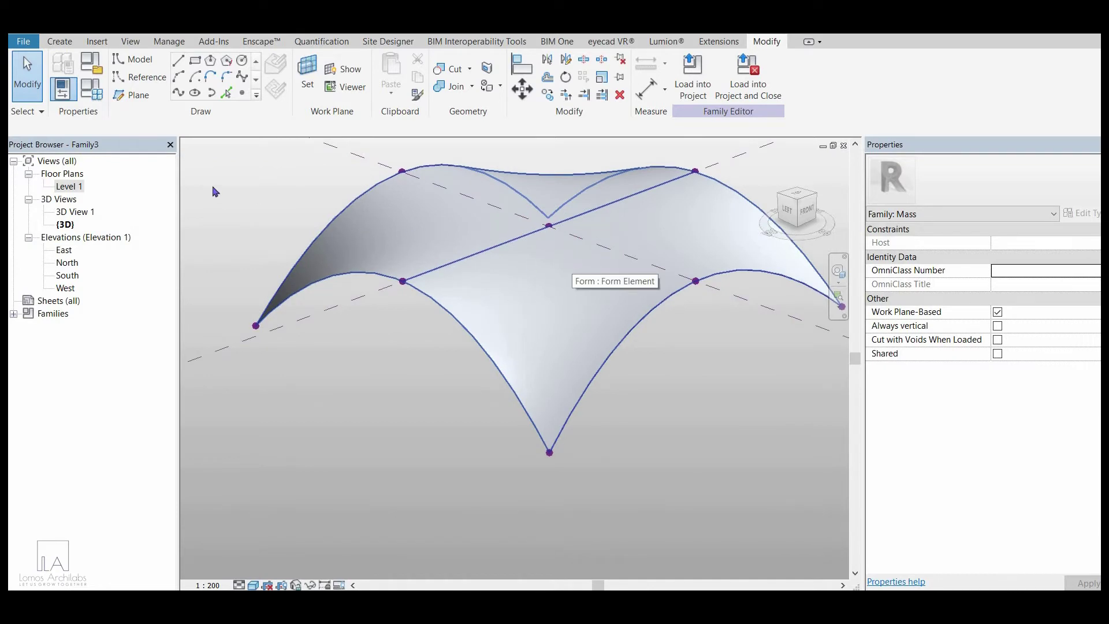
# Step: Create a new family from the Metric Curtain Panel Pattern Based template
pyautogui.click(29, 42)
pyautogui.moveTo(102, 105)
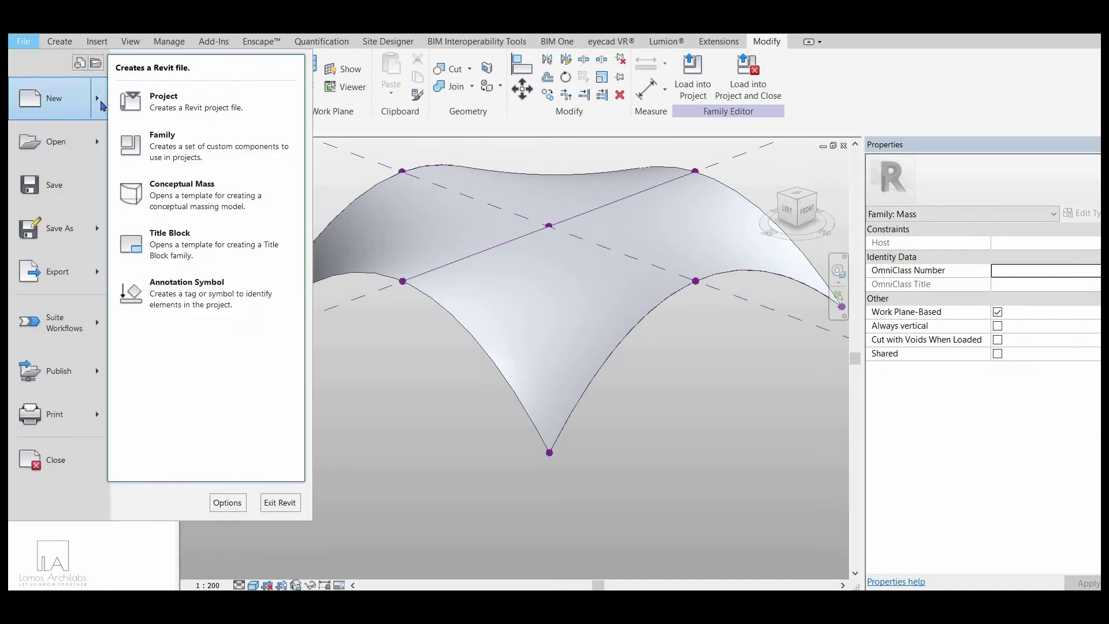
pyautogui.click(222, 152)
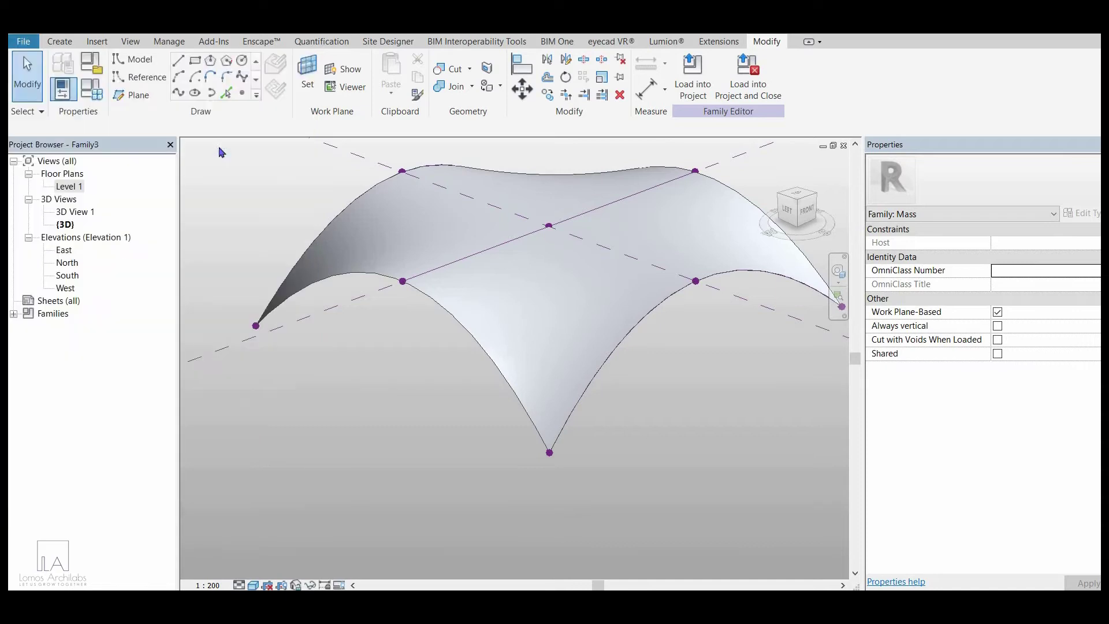
pyautogui.moveTo(485, 99); pyautogui.dragTo(382, 102)
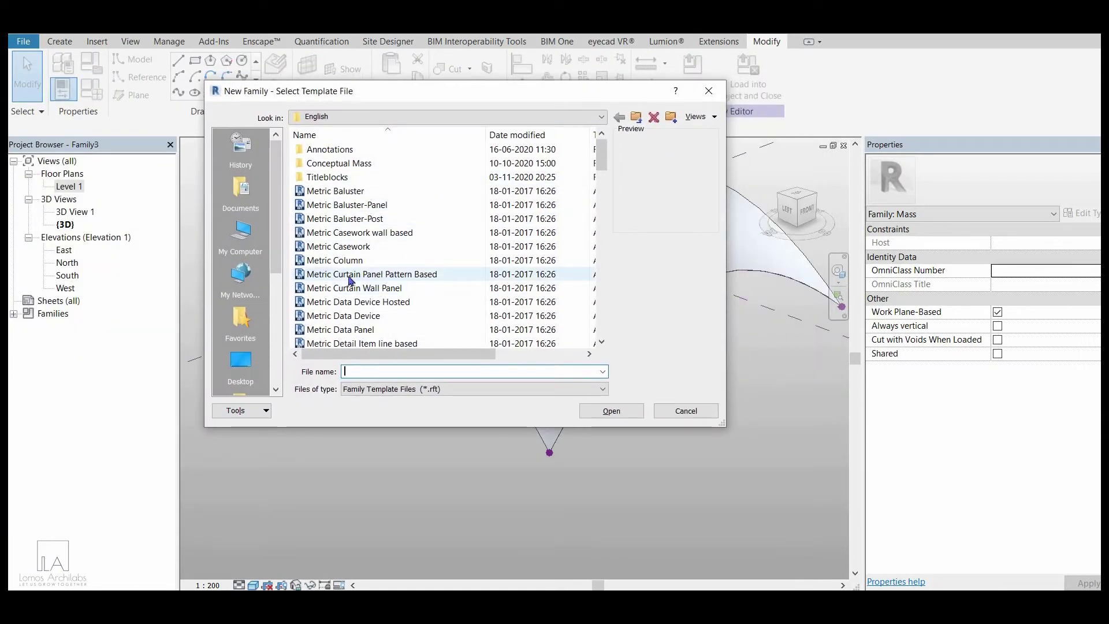
pyautogui.click(377, 275)
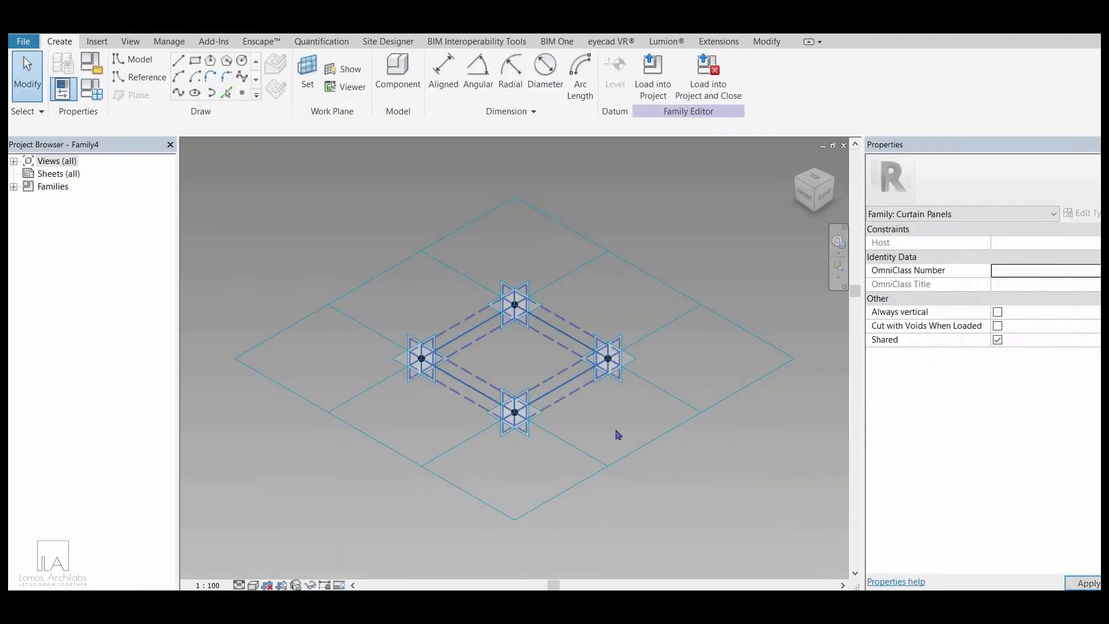
# Step: Draw two diagonal reference lines joining the opposite corner points of the panel's square frame
pyautogui.keyDown('shift'); pyautogui.moveTo(577, 280); pyautogui.dragTo(651, 355, button='middle'); pyautogui.keyUp('shift')
pyautogui.scroll(1, 645, 320)
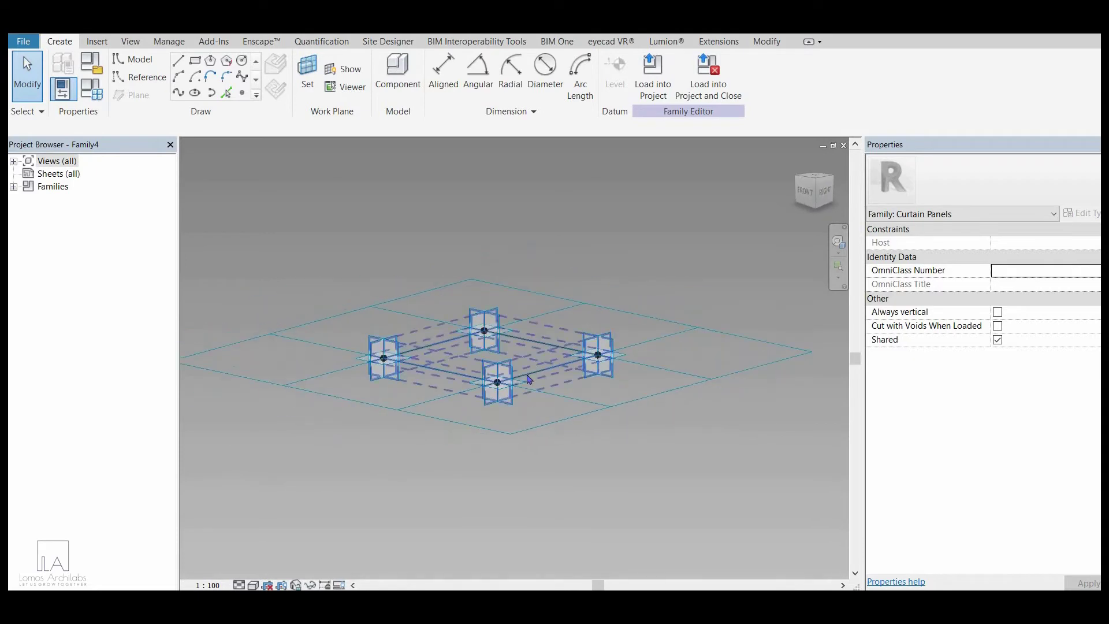
pyautogui.scroll(1, 527, 366)
pyautogui.keyDown('shift'); pyautogui.moveTo(753, 443); pyautogui.dragTo(669, 389, button='middle'); pyautogui.keyUp('shift')
pyautogui.moveTo(686, 432)
pyautogui.keyDown('shift'); pyautogui.mouseDown(button='middle')
pyautogui.moveTo(682, 384)
pyautogui.moveTo(675, 436)
pyautogui.mouseUp(button='middle'); pyautogui.keyUp('shift')
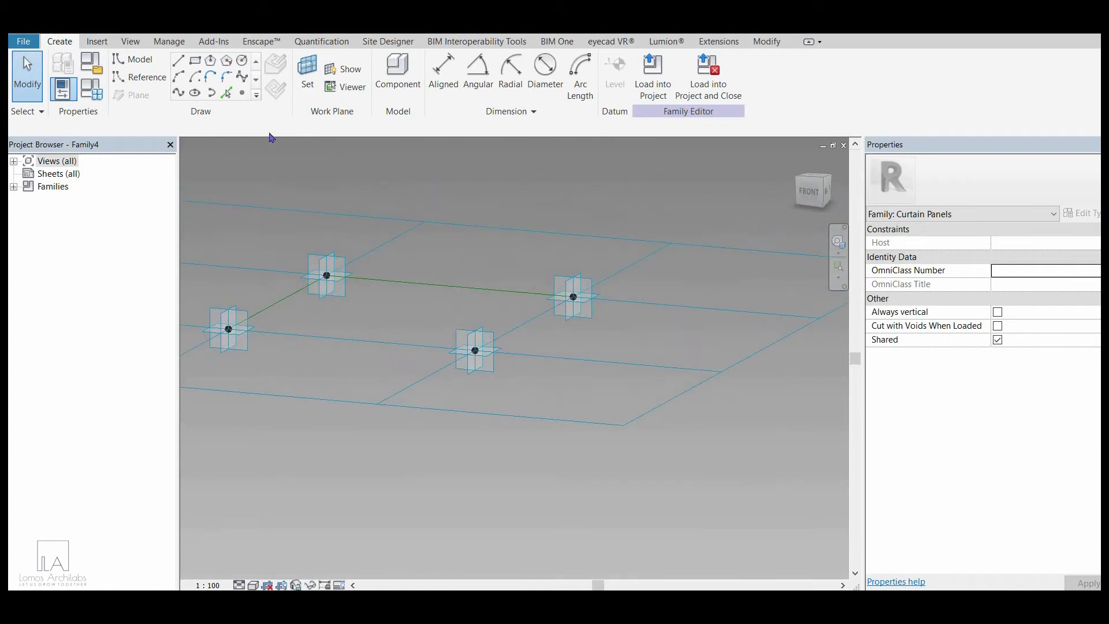
pyautogui.click(145, 77)
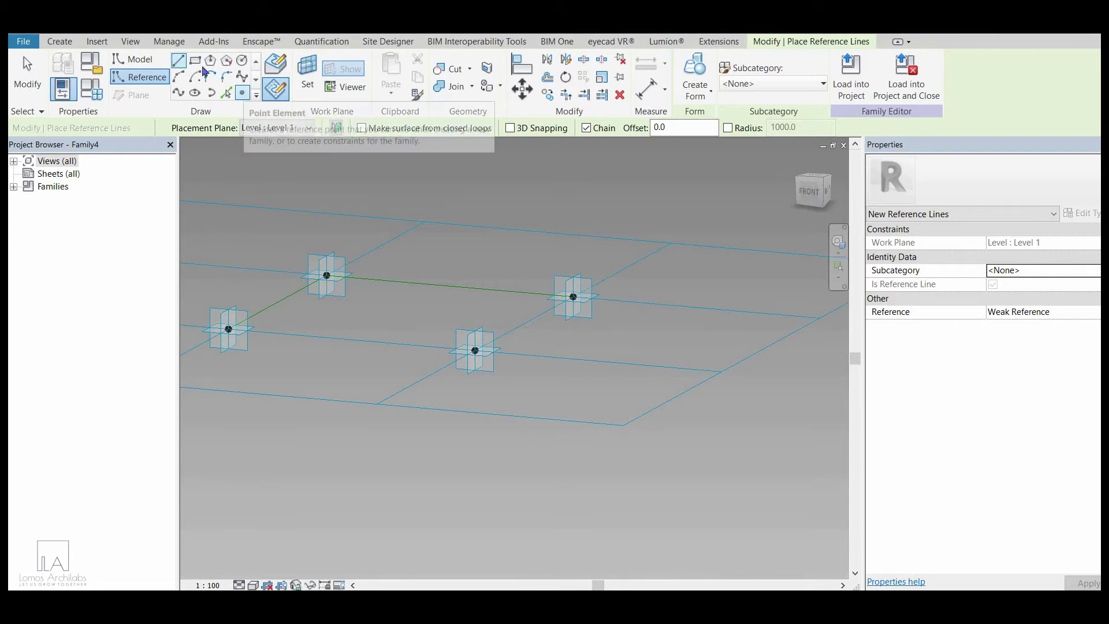
pyautogui.keyDown('shift'); pyautogui.moveTo(532, 389); pyautogui.dragTo(236, 370, button='middle'); pyautogui.keyUp('shift')
pyautogui.click(235, 362)
pyautogui.click(565, 265)
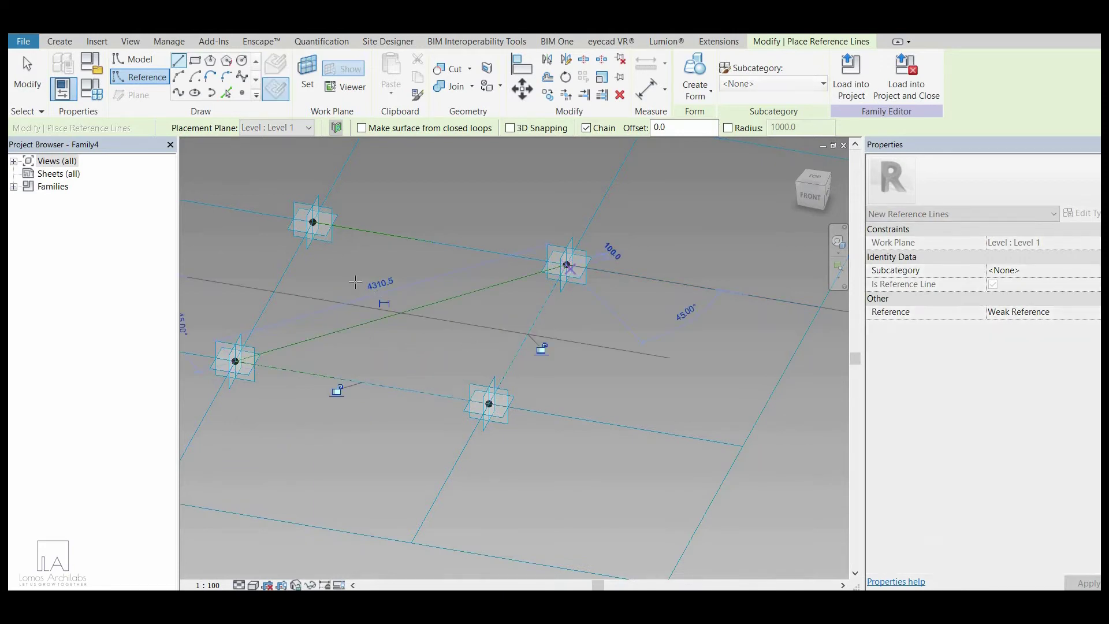
pyautogui.press('Escape')
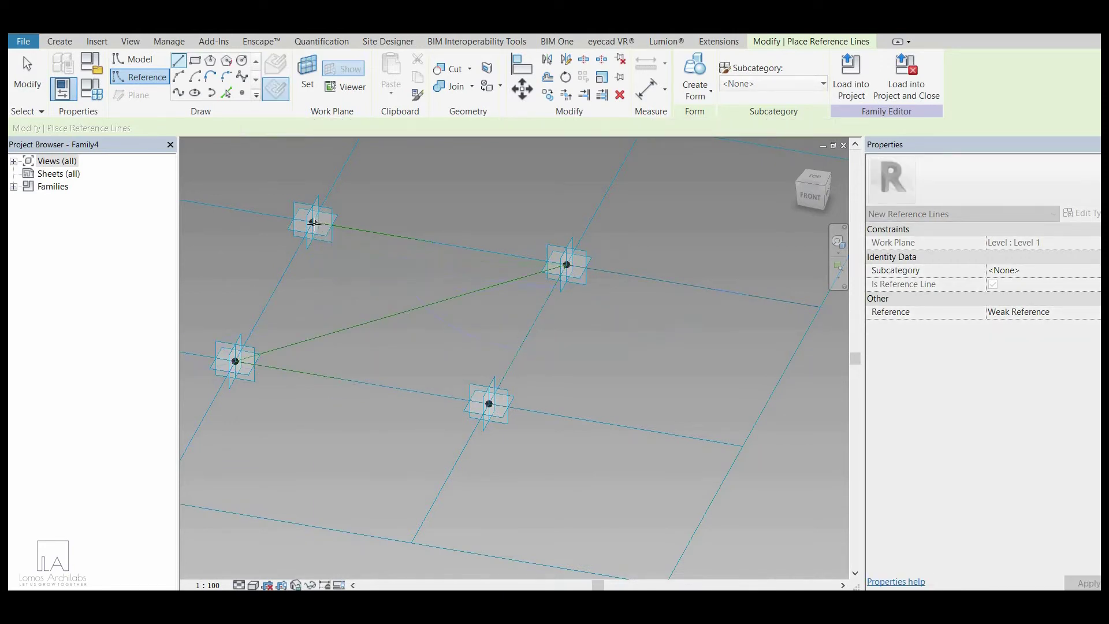
pyautogui.click(313, 223)
pyautogui.click(488, 403)
# Step: Place two reference points on the same spot where the two diagonal reference lines cross
pyautogui.scroll(6, 456, 345)
pyautogui.scroll(3, 456, 344)
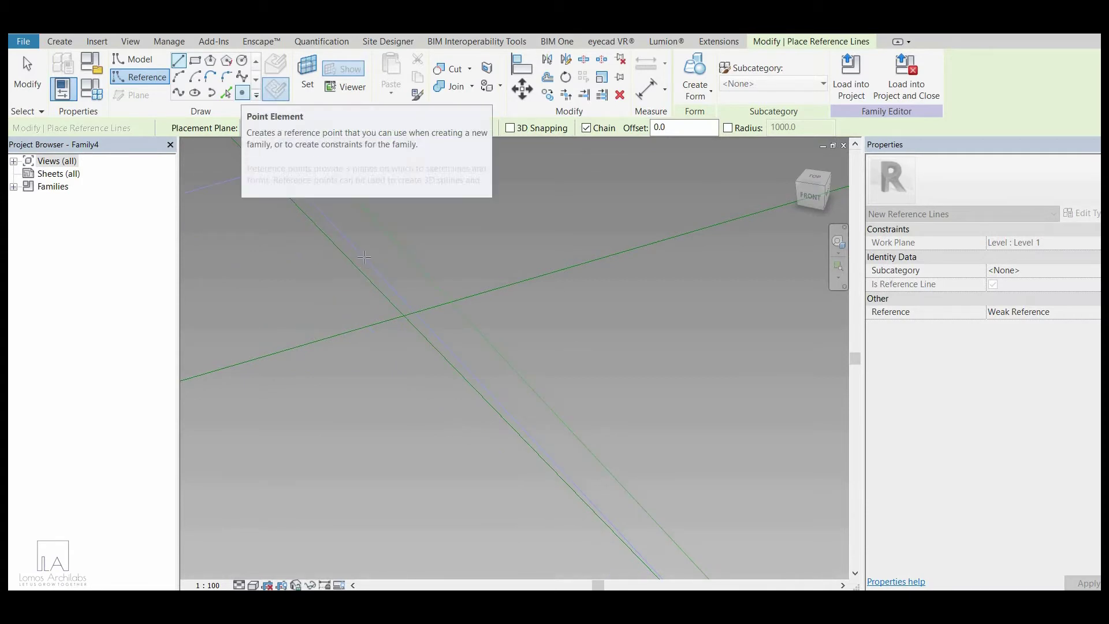
pyautogui.scroll(-6, 360, 266)
pyautogui.scroll(2, 421, 293)
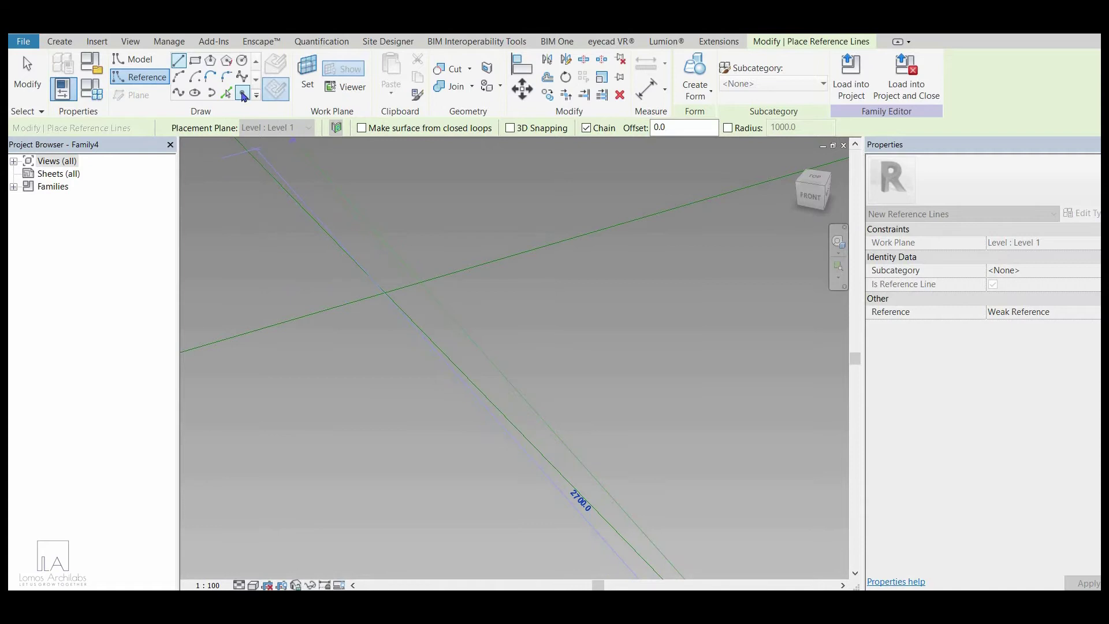
pyautogui.click(244, 96)
pyautogui.click(385, 293)
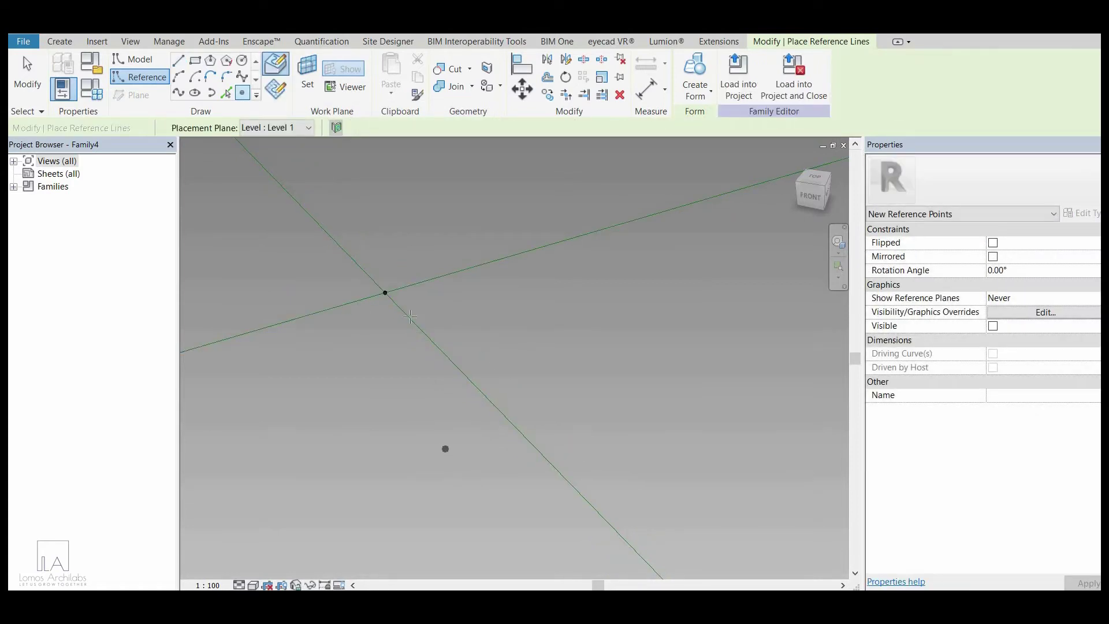
pyautogui.click(385, 293)
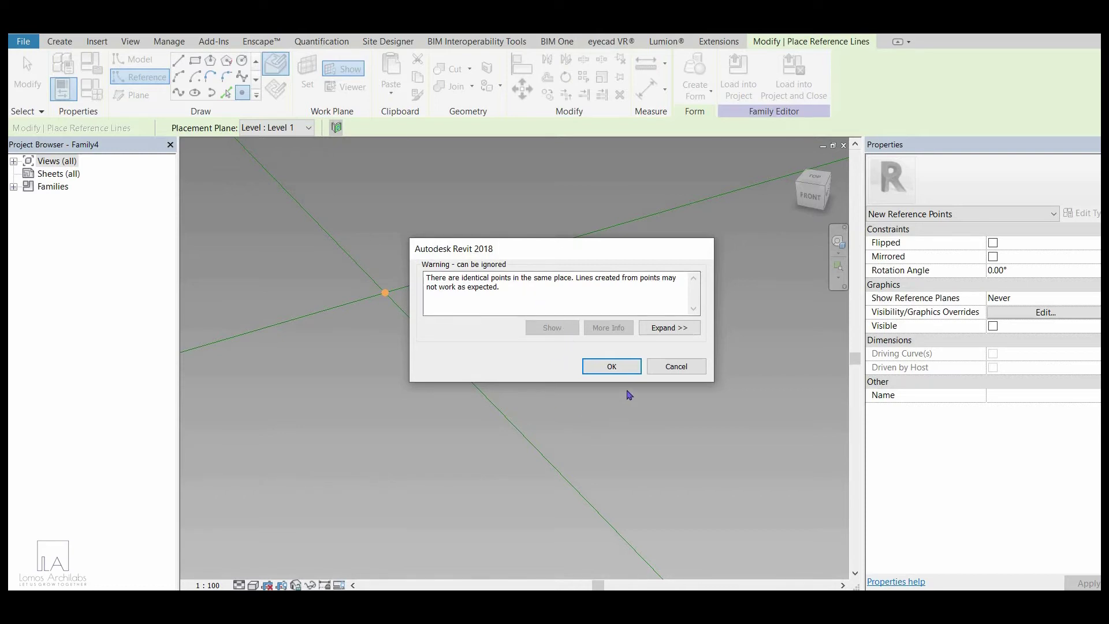
pyautogui.click(612, 368)
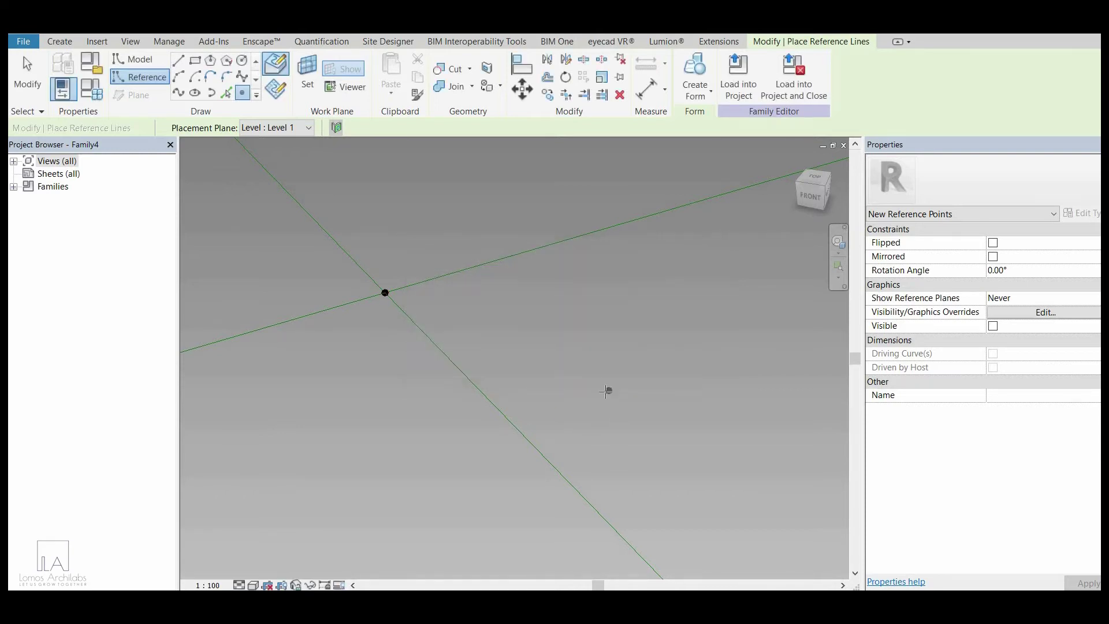
pyautogui.press('Escape')
pyautogui.press('Escape')
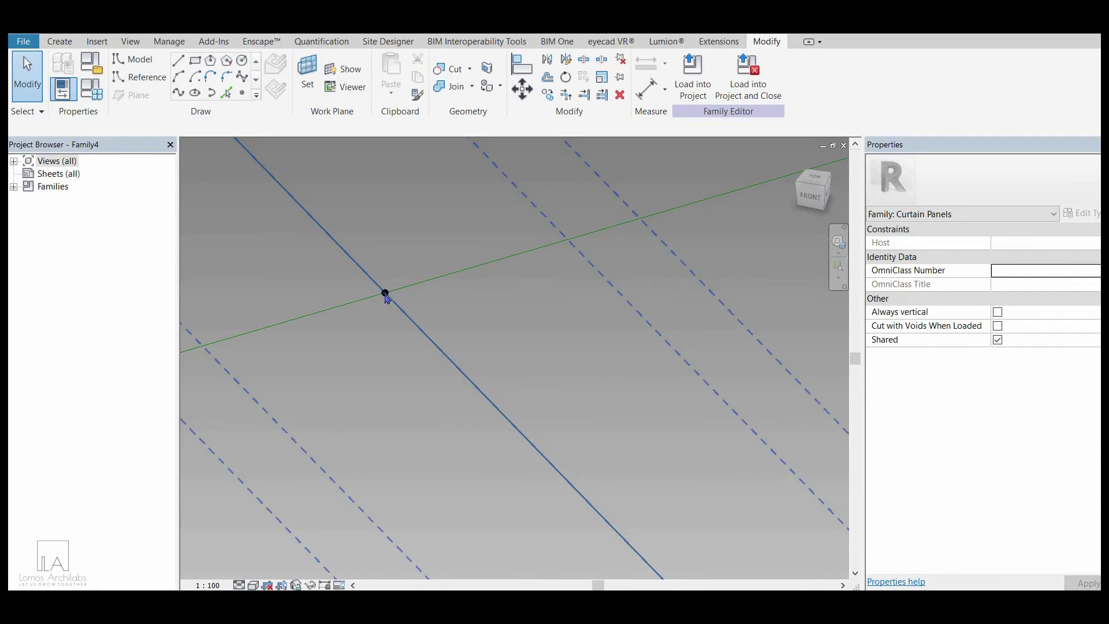
# Step: Associate the centre reference point's Offset with a new family type parameter named OFFEST, grouped under Dimensions
pyautogui.click(385, 293)
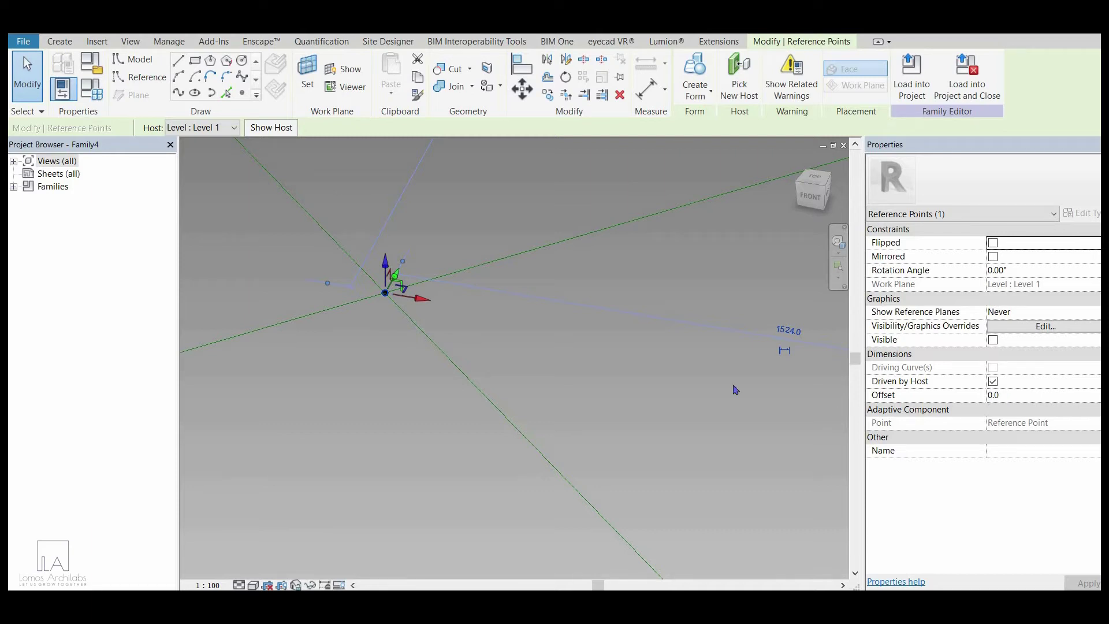
pyautogui.moveTo(385, 314); pyautogui.dragTo(385, 314, button='middle')
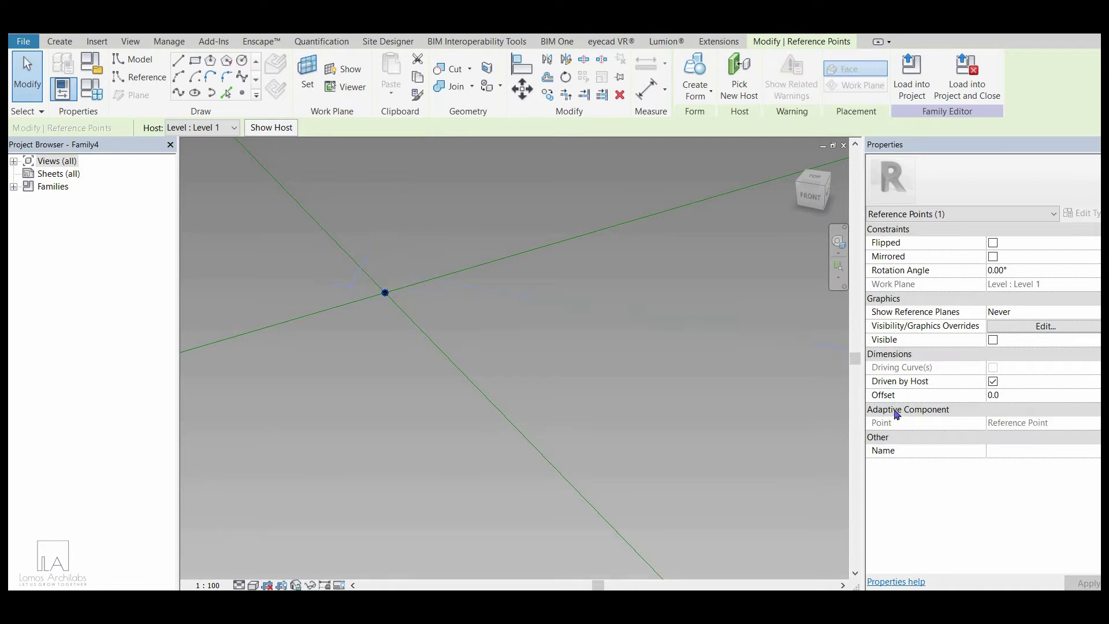
pyautogui.click(1094, 395)
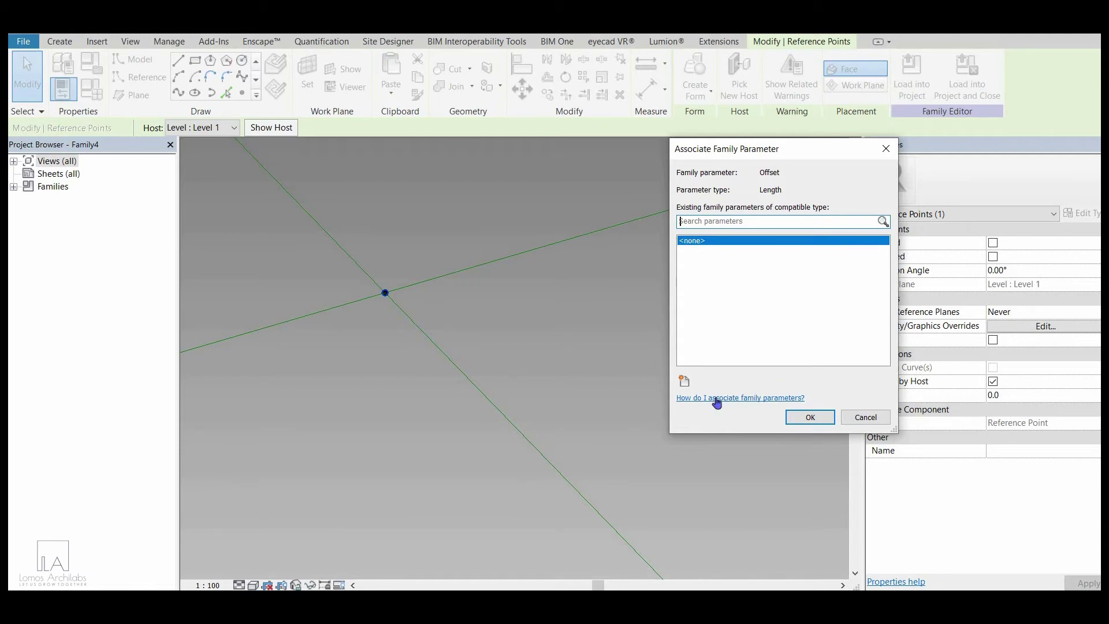
pyautogui.click(684, 382)
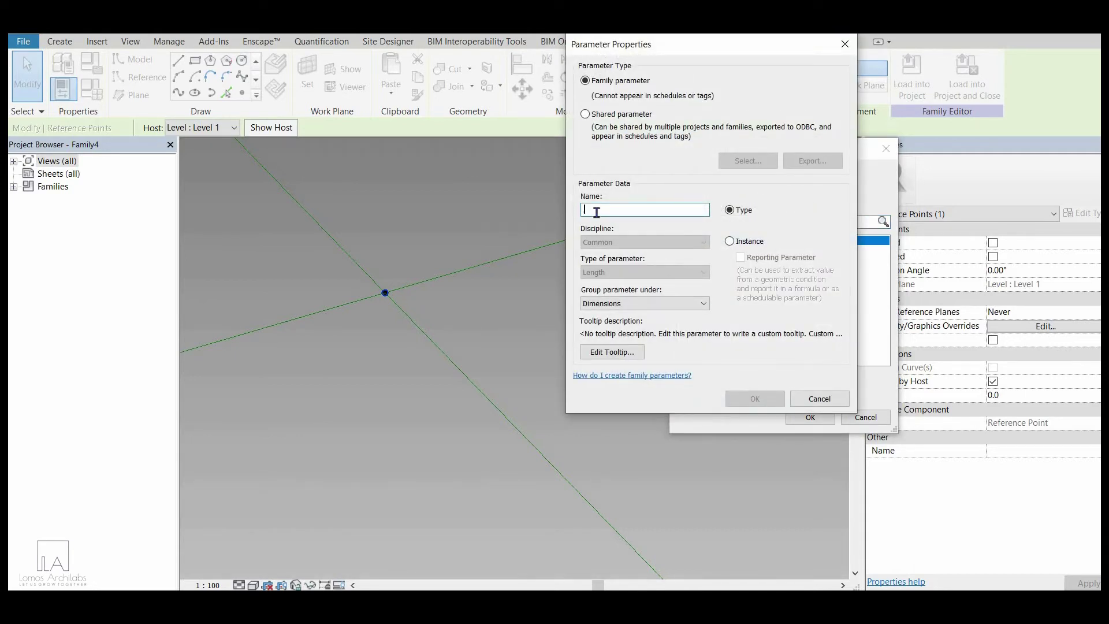
pyautogui.write('OFFEST')
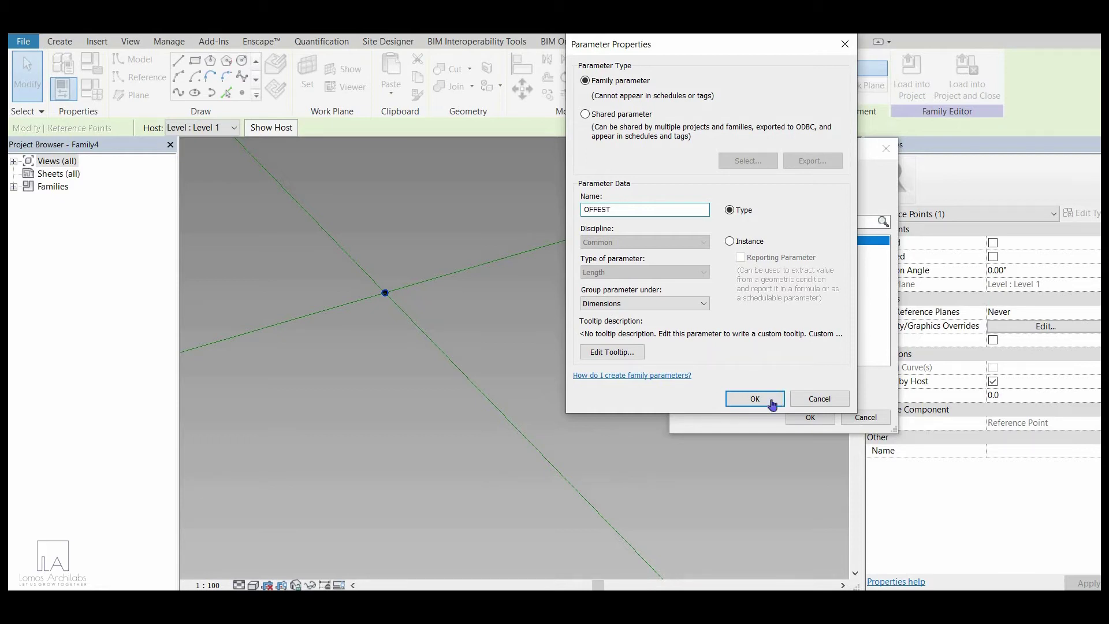
pyautogui.click(773, 403)
pyautogui.click(808, 416)
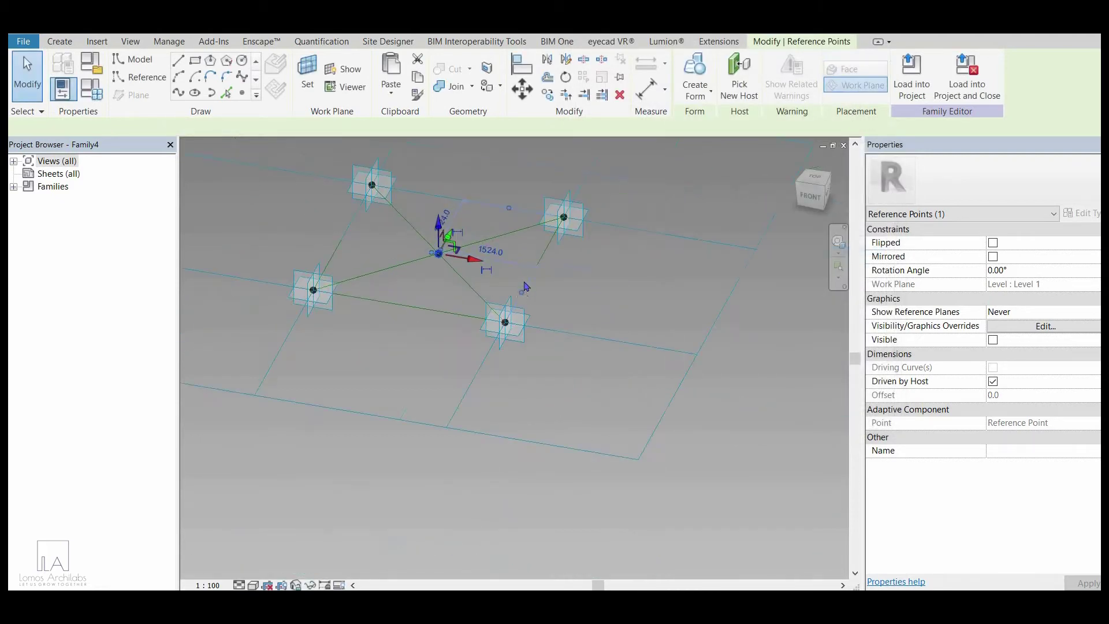
# Step: Set the OFFEST parameter to -1500 in the family types to move the reference point below the panel's centre
pyautogui.click(748, 400)
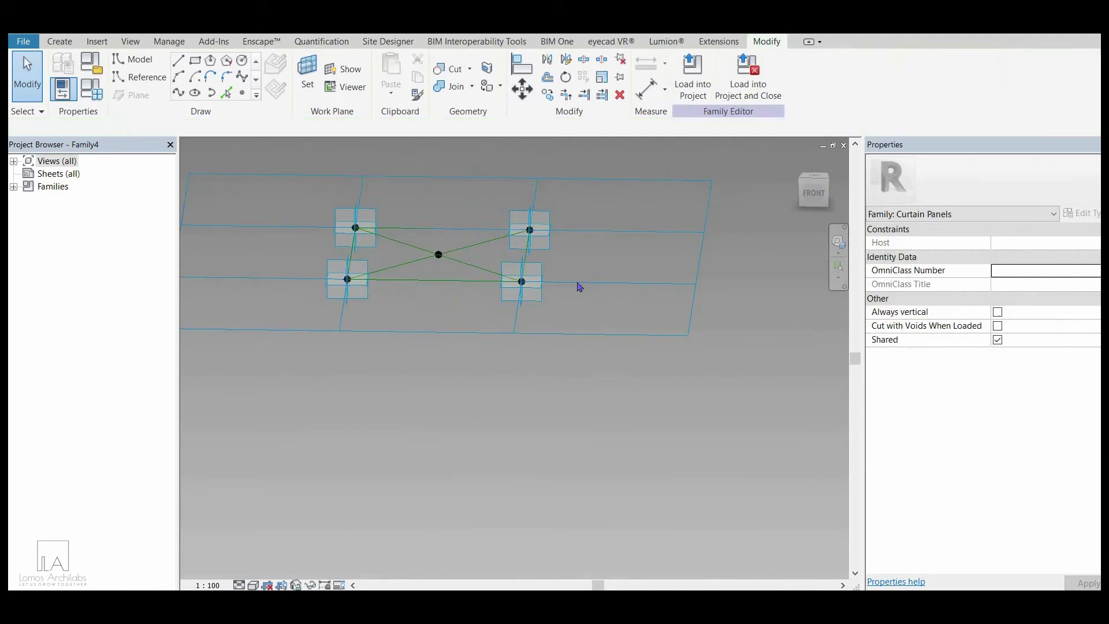
pyautogui.scroll(1, 579, 284)
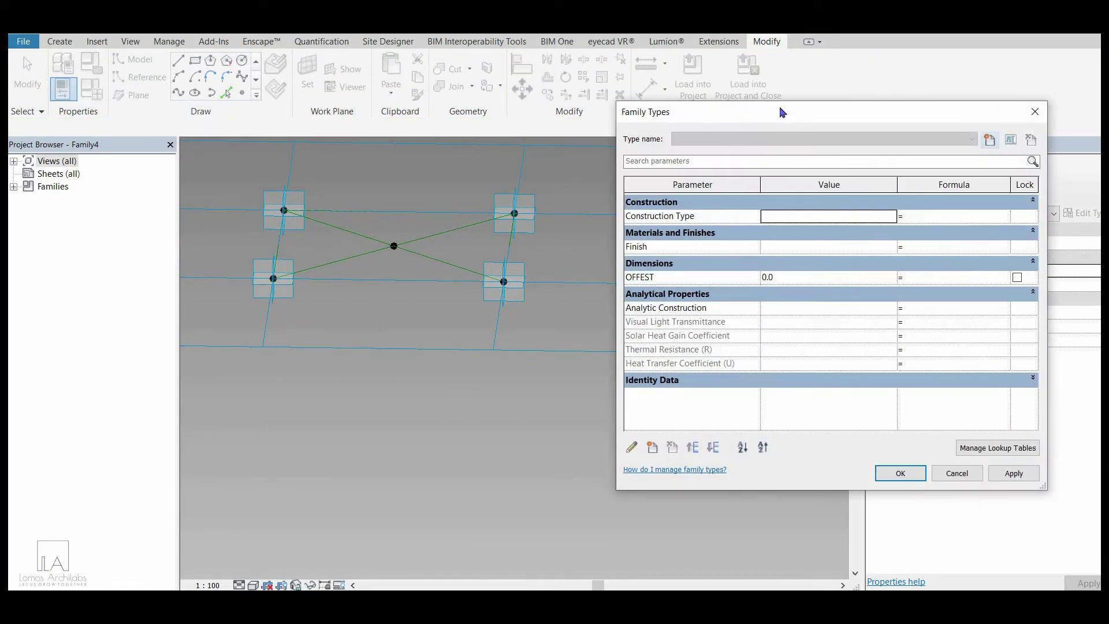
pyautogui.moveTo(688, 114); pyautogui.dragTo(595, 113)
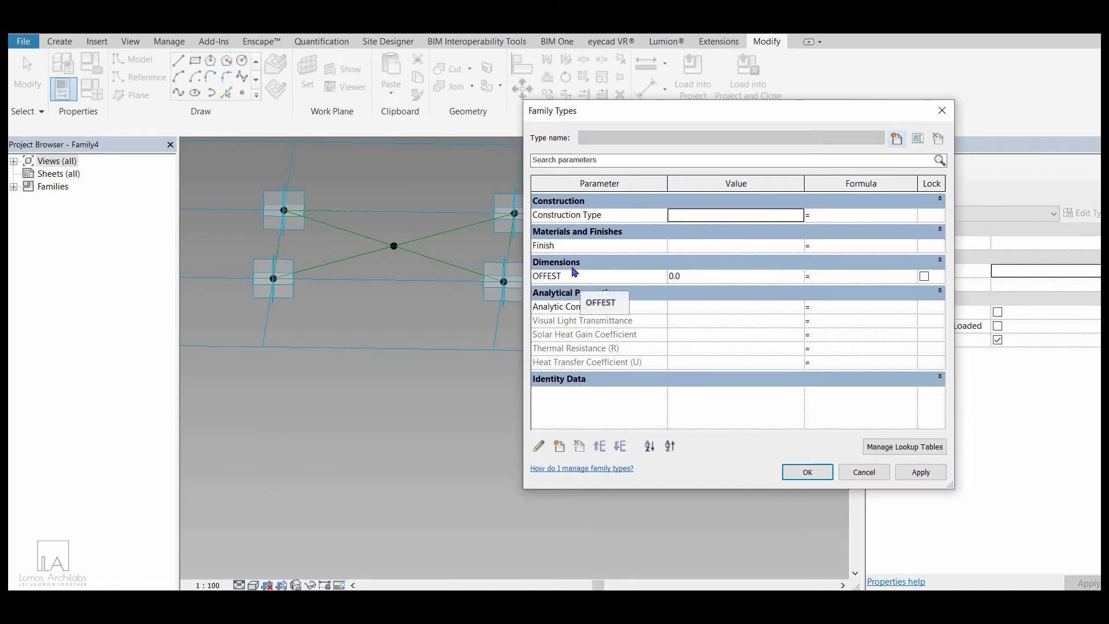
pyautogui.click(693, 273)
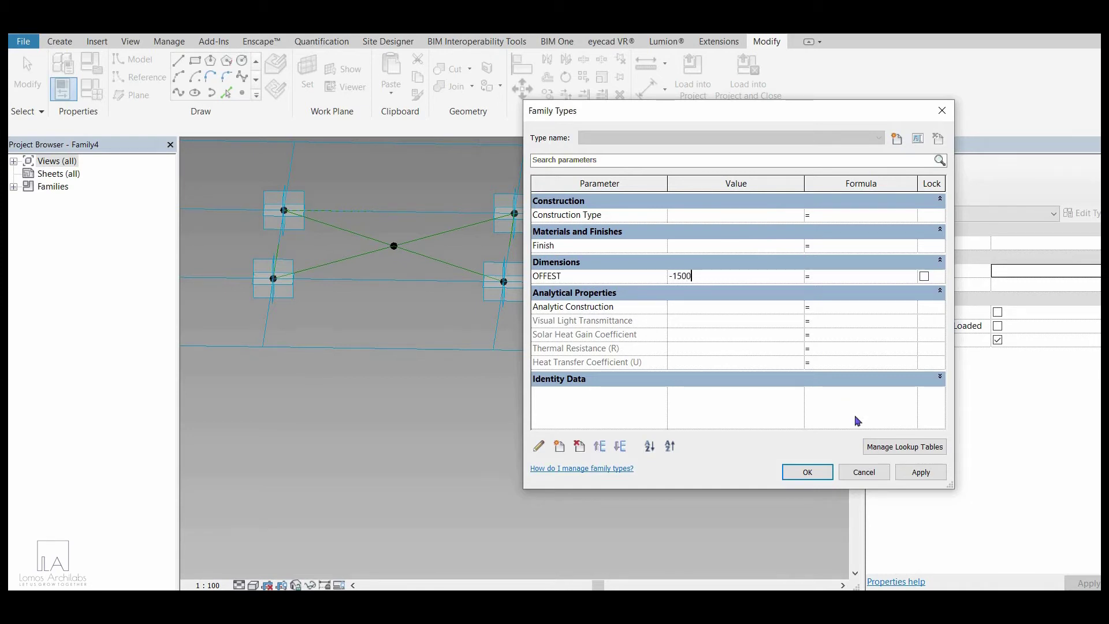
pyautogui.click(827, 479)
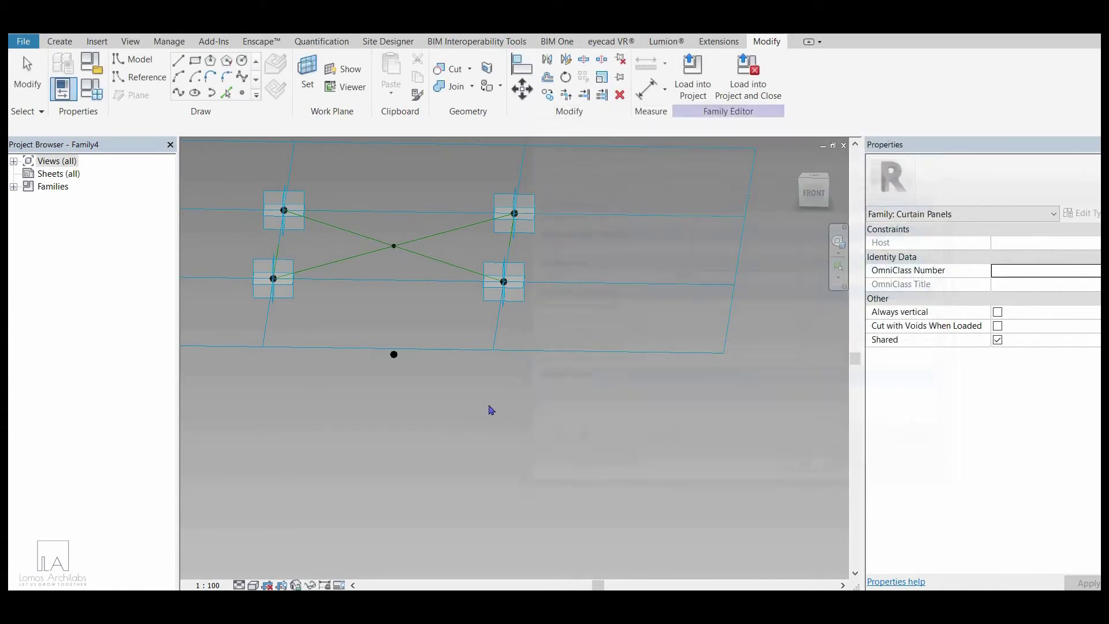
pyautogui.keyDown('shift'); pyautogui.moveTo(522, 315); pyautogui.dragTo(431, 335, button='middle'); pyautogui.keyUp('shift')
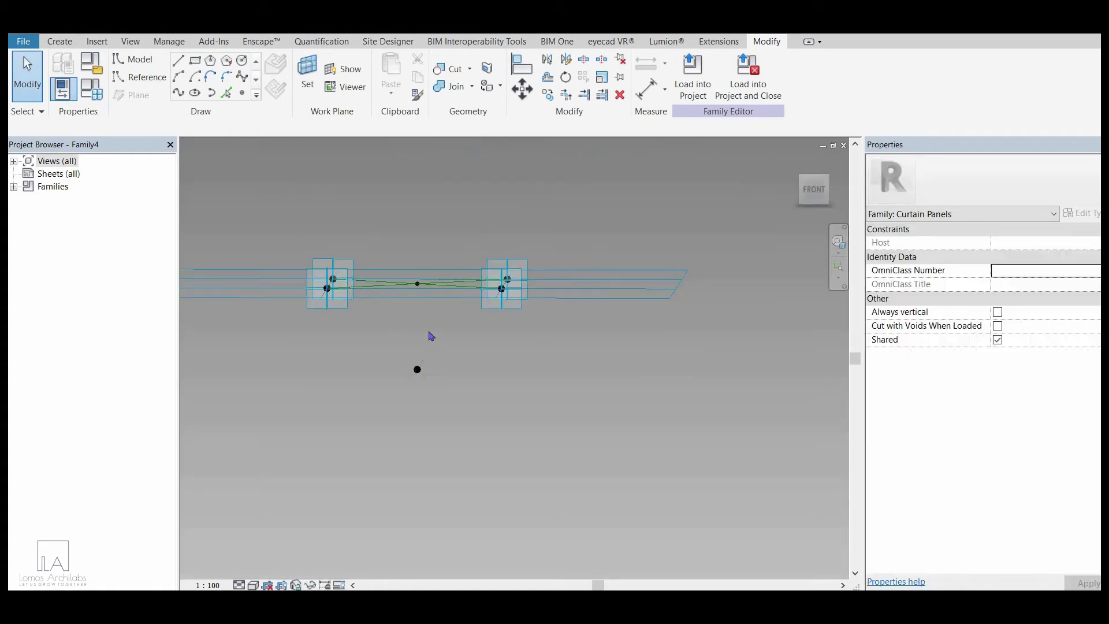
pyautogui.keyDown('shift'); pyautogui.moveTo(417, 295); pyautogui.dragTo(592, 425, button='middle'); pyautogui.keyUp('shift')
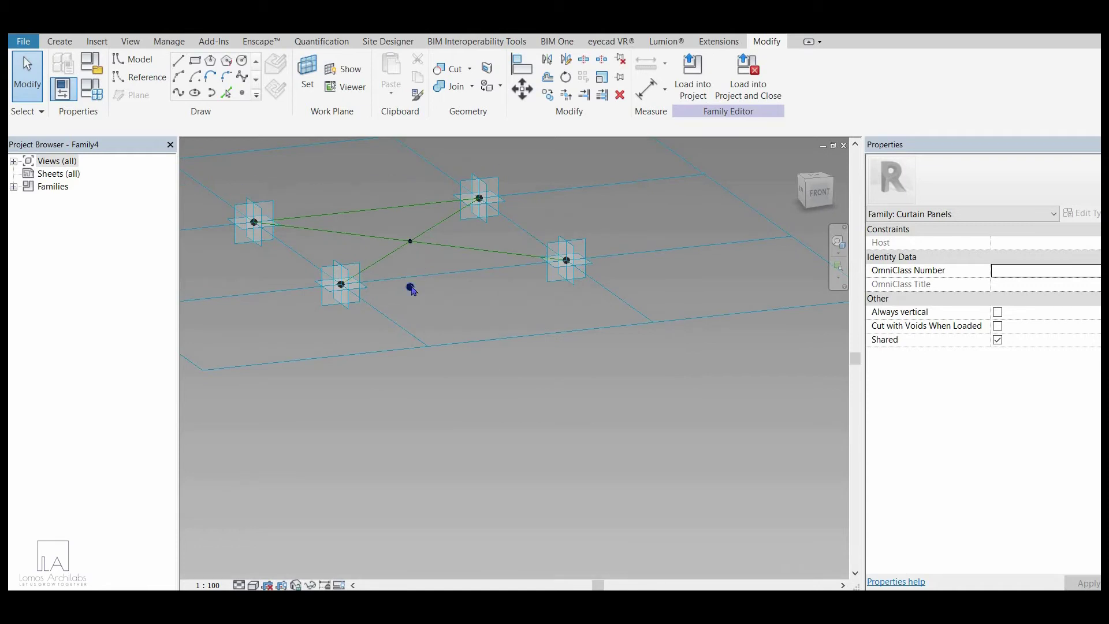
# Step: Check which family parameter drives the Offset of the lower centre reference point
pyautogui.click(410, 287)
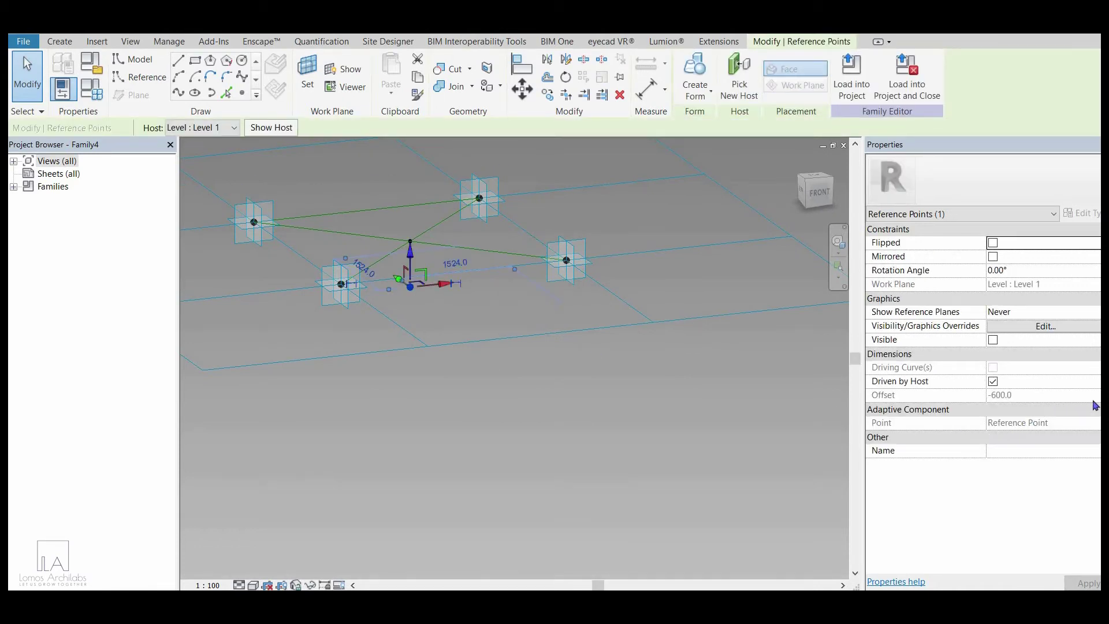
pyautogui.click(888, 150)
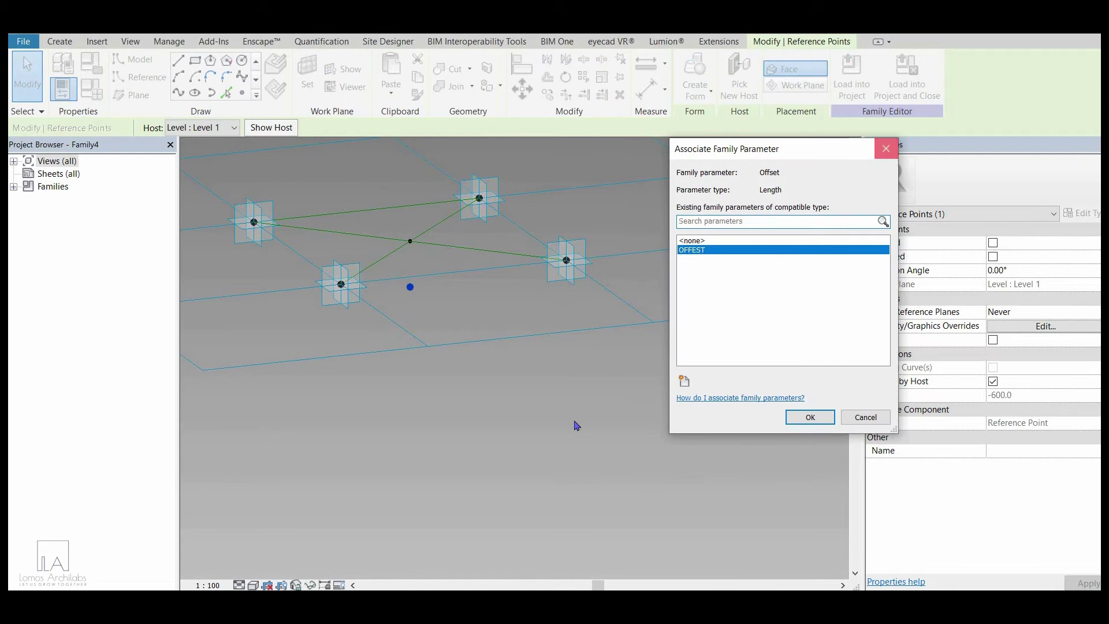
pyautogui.click(511, 378)
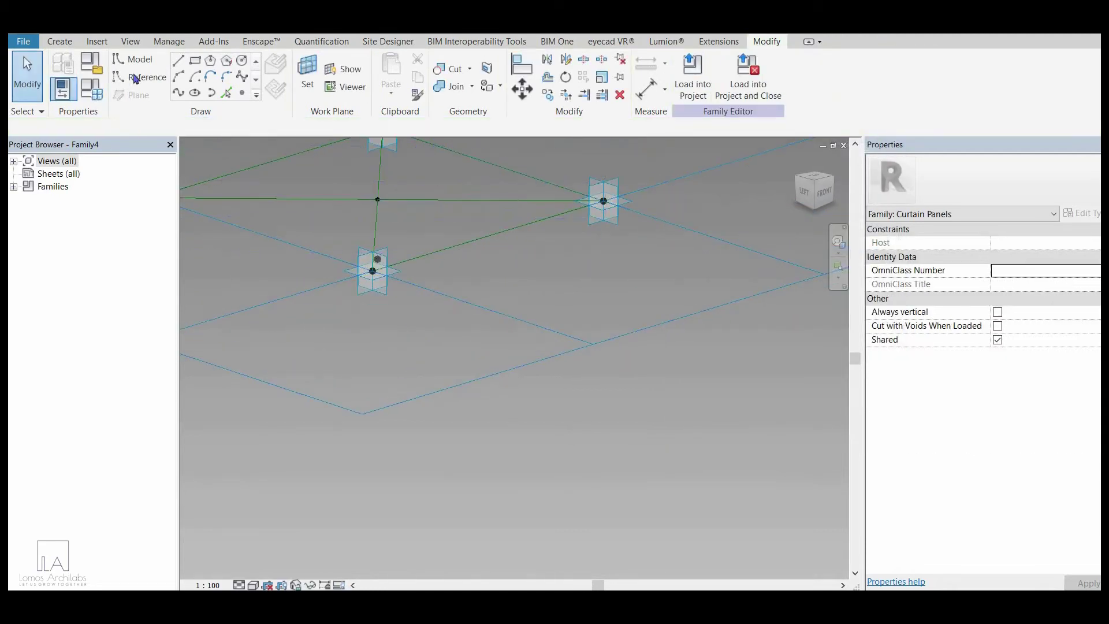
# Step: With 3D Snapping enabled, draw reference lines joining the offset centre point to two adjacent corner points of the panel
pyautogui.click(143, 81)
pyautogui.keyDown('shift'); pyautogui.moveTo(549, 329); pyautogui.dragTo(327, 211, button='middle'); pyautogui.keyUp('shift')
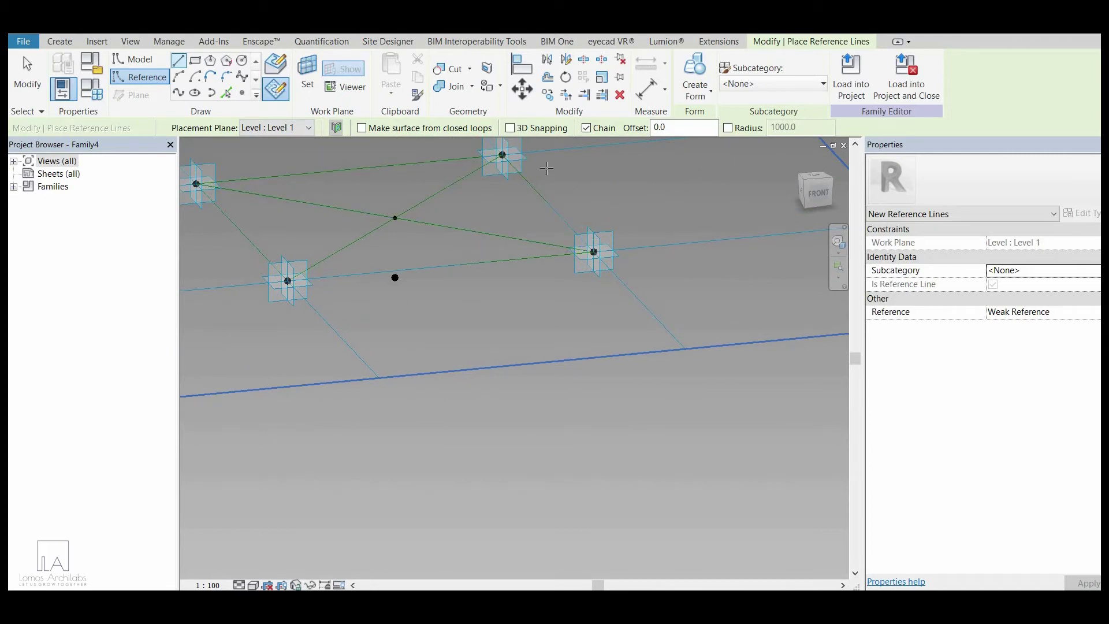
pyautogui.scroll(-2, 513, 378)
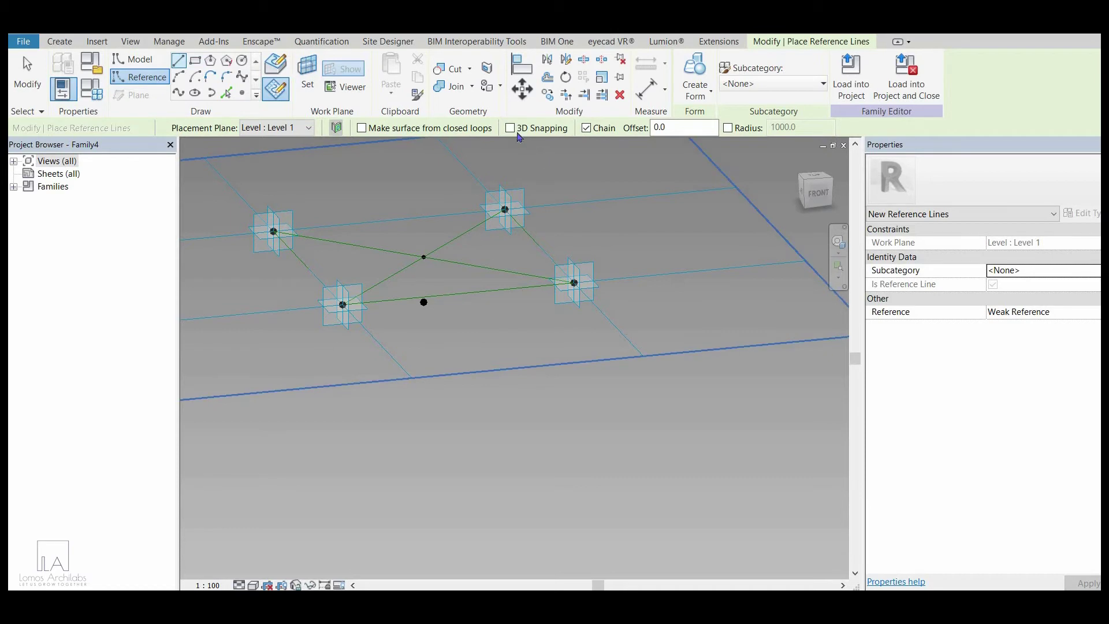
pyautogui.click(511, 129)
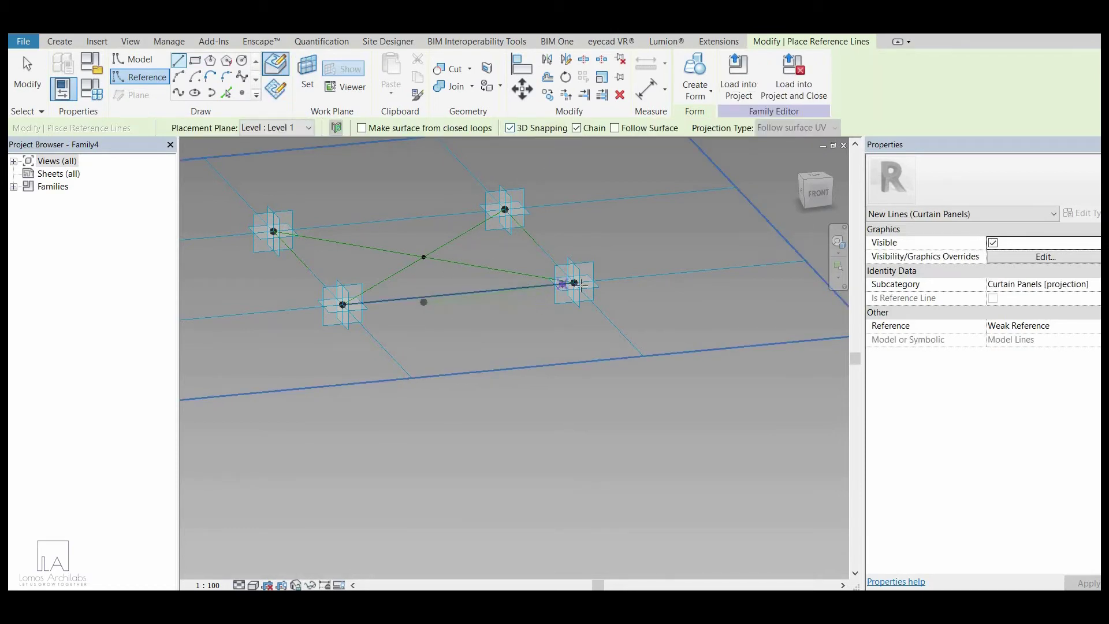
pyautogui.click(574, 283)
pyautogui.keyDown('shift'); pyautogui.moveTo(524, 324); pyautogui.dragTo(505, 326, button='middle'); pyautogui.keyUp('shift')
pyautogui.keyDown('shift'); pyautogui.moveTo(431, 304); pyautogui.dragTo(465, 317, button='middle'); pyautogui.keyUp('shift')
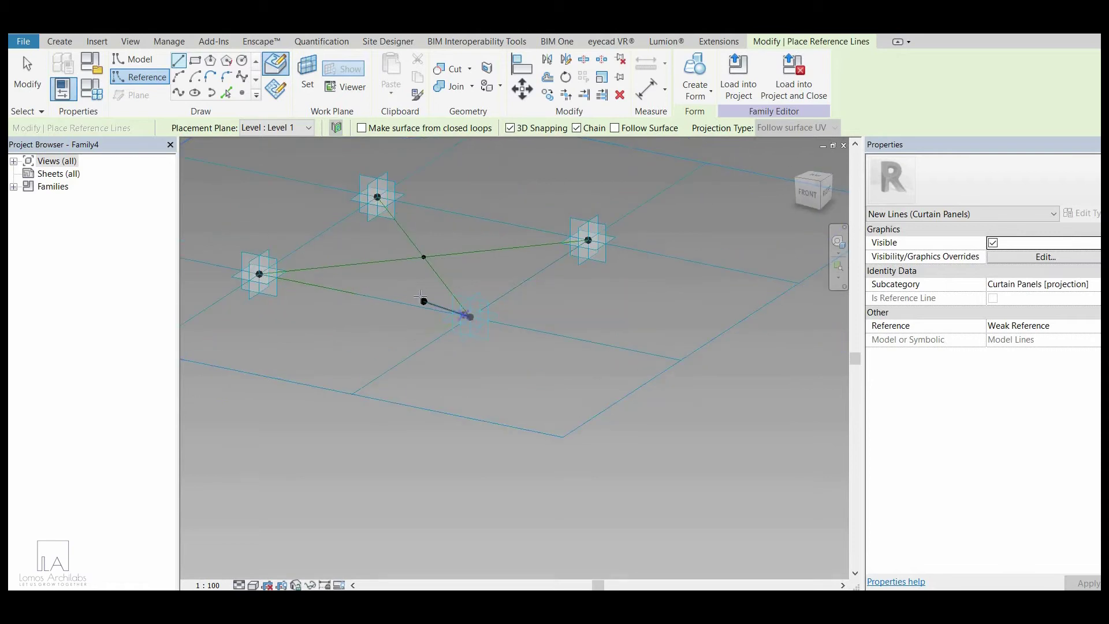
pyautogui.click(424, 302)
pyautogui.click(588, 240)
pyautogui.keyDown('shift'); pyautogui.moveTo(591, 272); pyautogui.dragTo(472, 330, button='middle'); pyautogui.keyUp('shift')
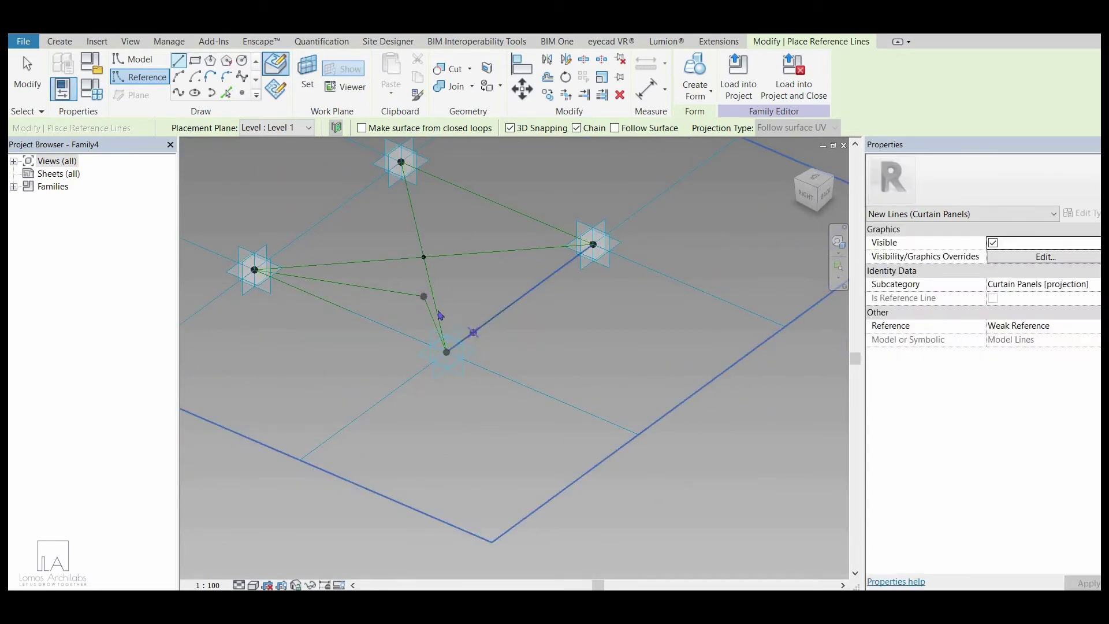
# Step: Draw two more reference lines from the offset centre point to the remaining two corner points
pyautogui.press('Escape')
pyautogui.click(423, 297)
pyautogui.click(592, 244)
pyautogui.keyDown('shift'); pyautogui.moveTo(626, 316); pyautogui.dragTo(448, 297, button='middle'); pyautogui.keyUp('shift')
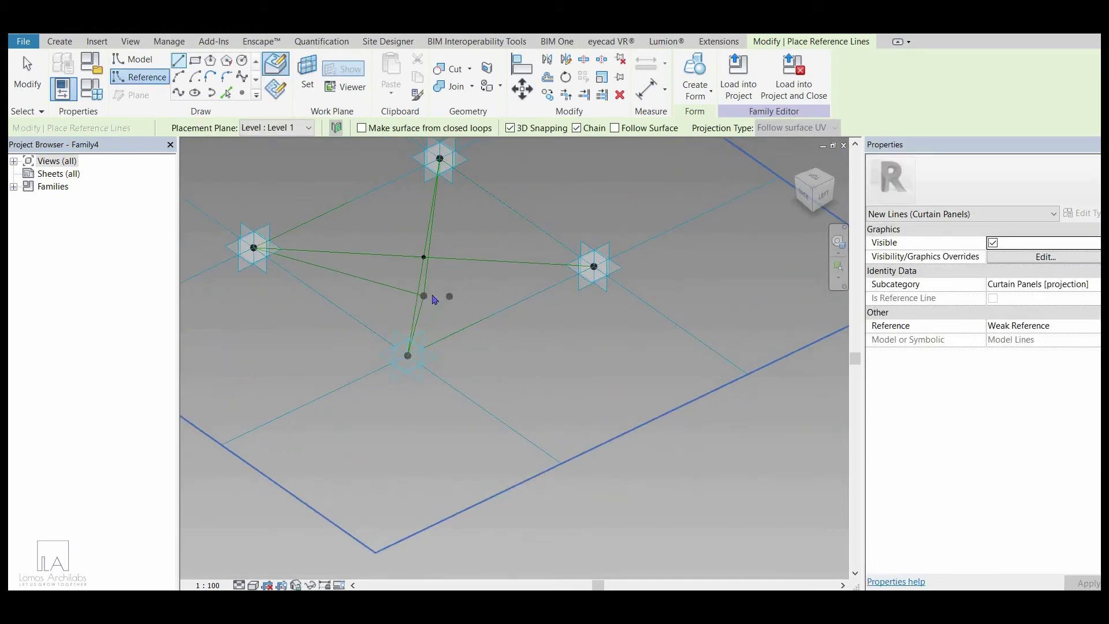
pyautogui.press('Escape')
pyautogui.click(423, 296)
pyautogui.click(593, 266)
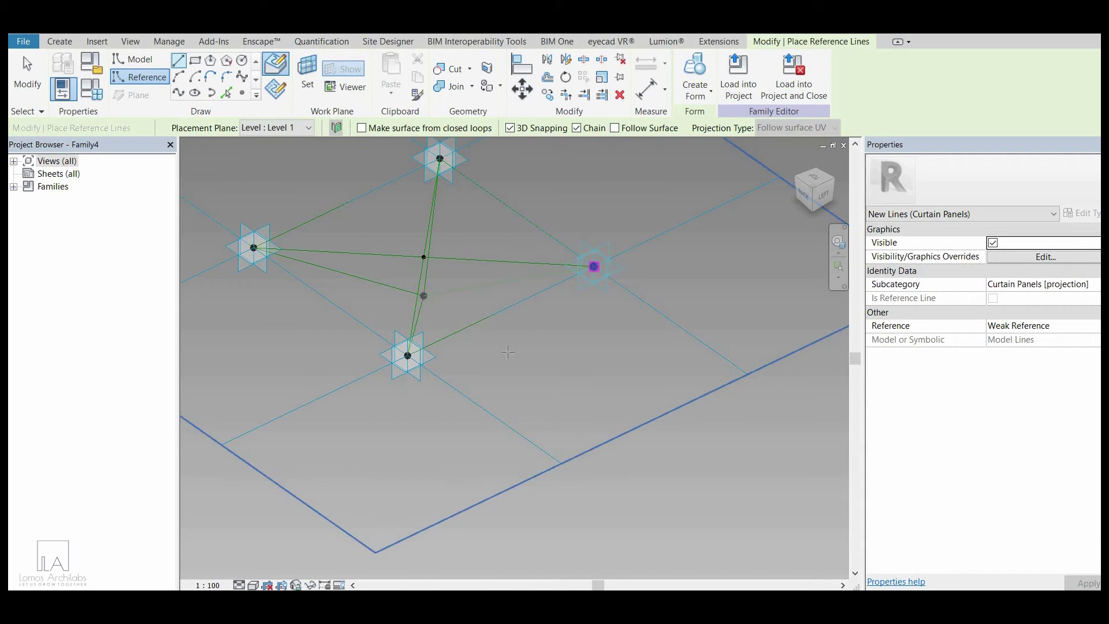
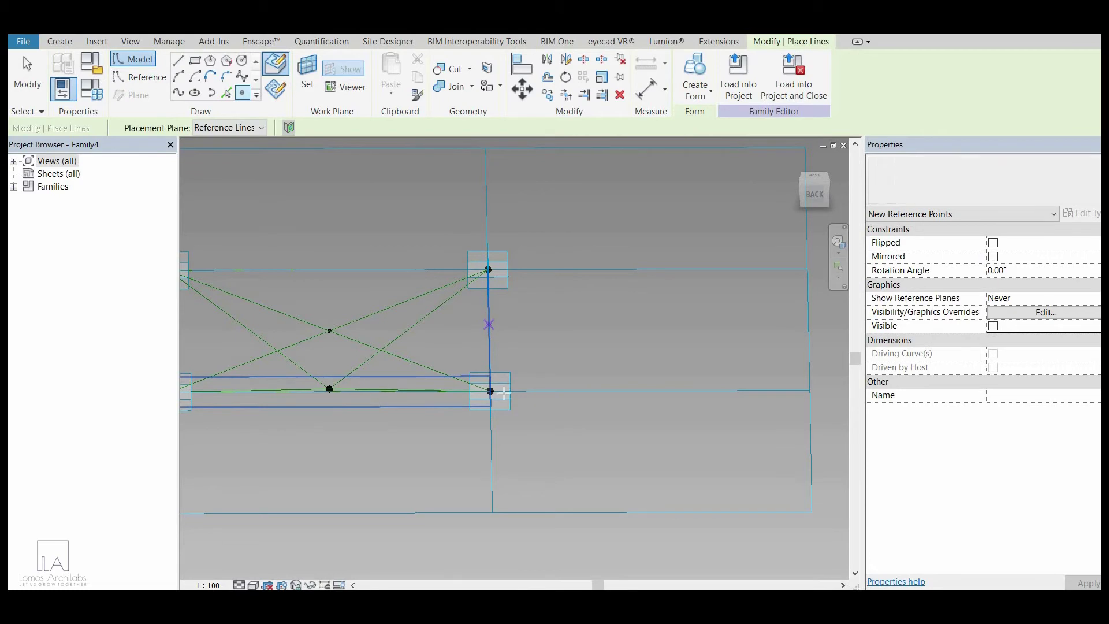
# Step: Place a reference point midway along one side reference line of the panel and set its plane as the work plane
pyautogui.scroll(1, 501, 372)
pyautogui.keyDown('shift'); pyautogui.moveTo(507, 354); pyautogui.dragTo(499, 272, button='middle'); pyautogui.keyUp('shift')
pyautogui.scroll(6, 484, 314)
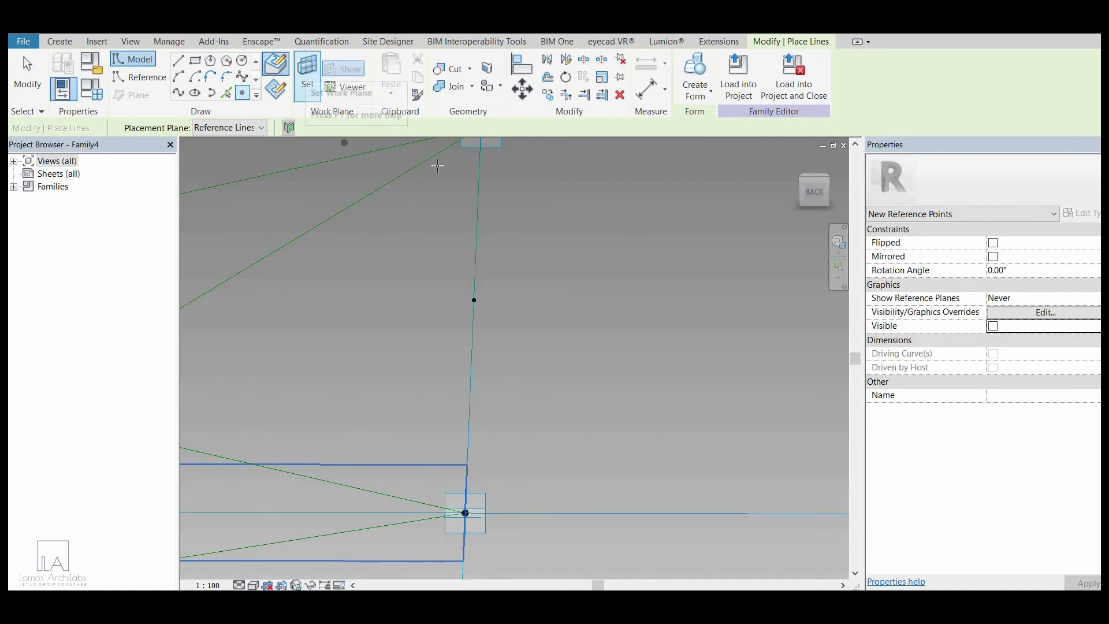
pyautogui.press('Escape')
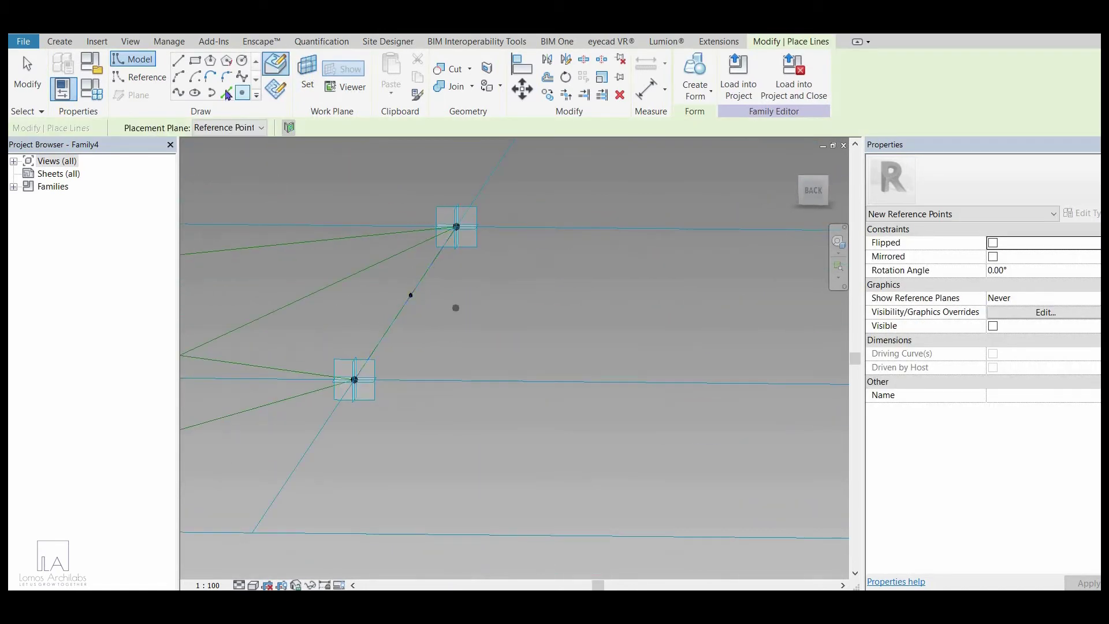
# Step: Draw a model circle of about 20 mm radius centred on the side line's reference point
pyautogui.click(242, 61)
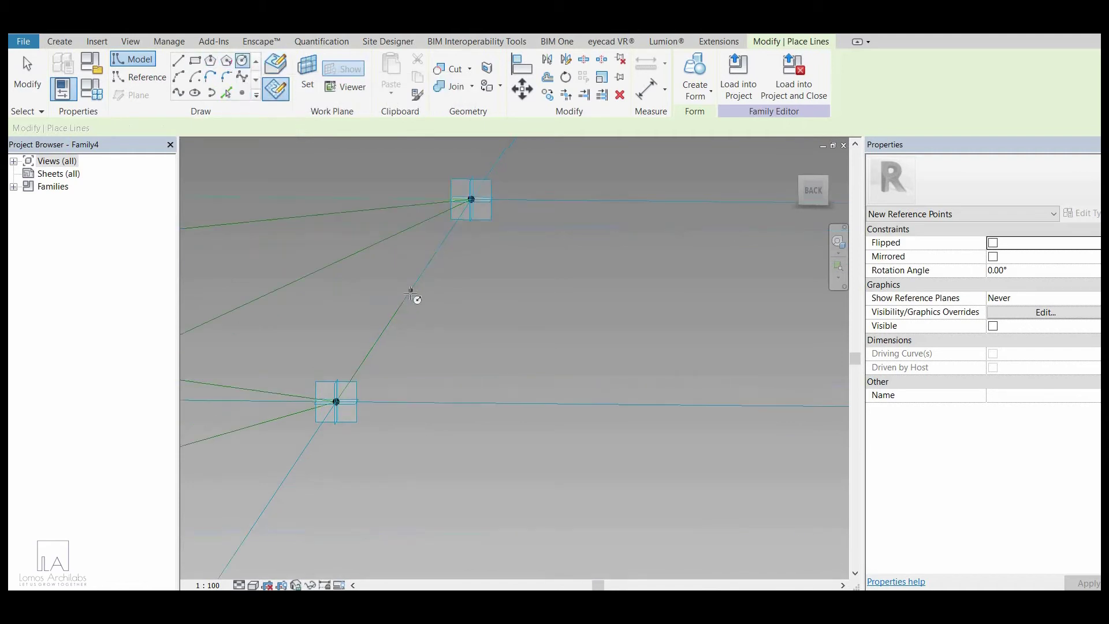
pyautogui.scroll(2, 413, 294)
pyautogui.click(413, 283)
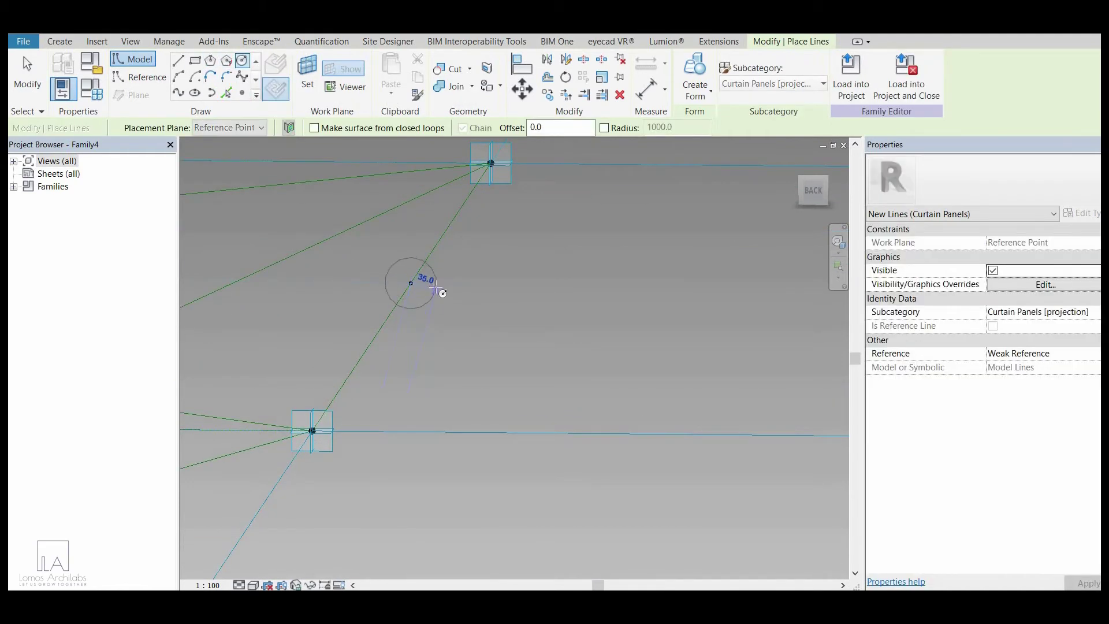
pyautogui.scroll(2, 454, 271)
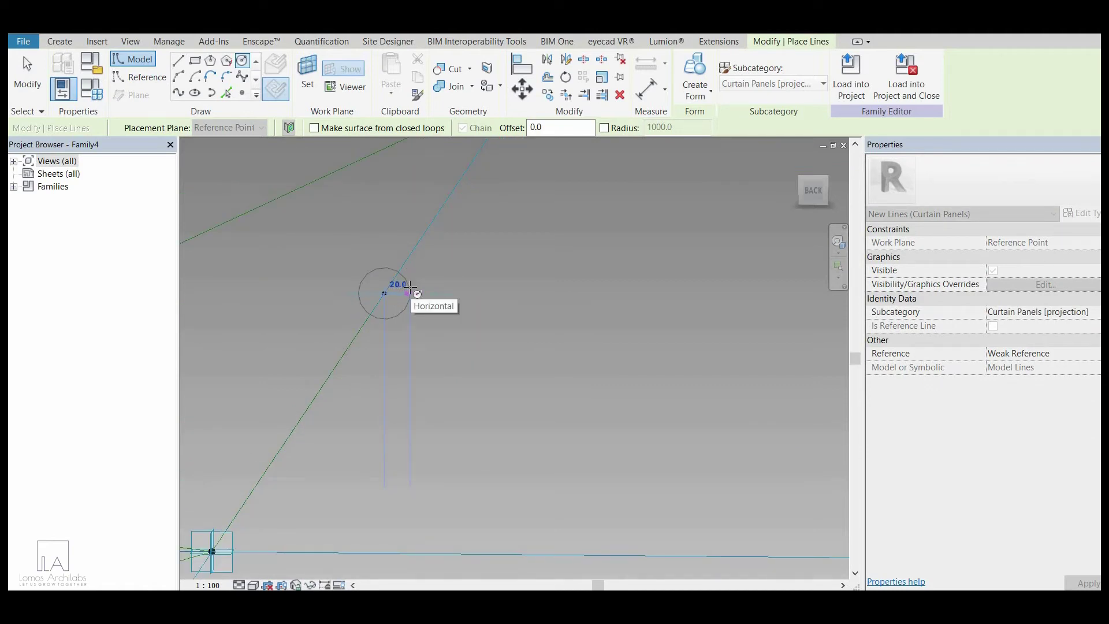
pyautogui.click(457, 347)
pyautogui.scroll(2, 361, 288)
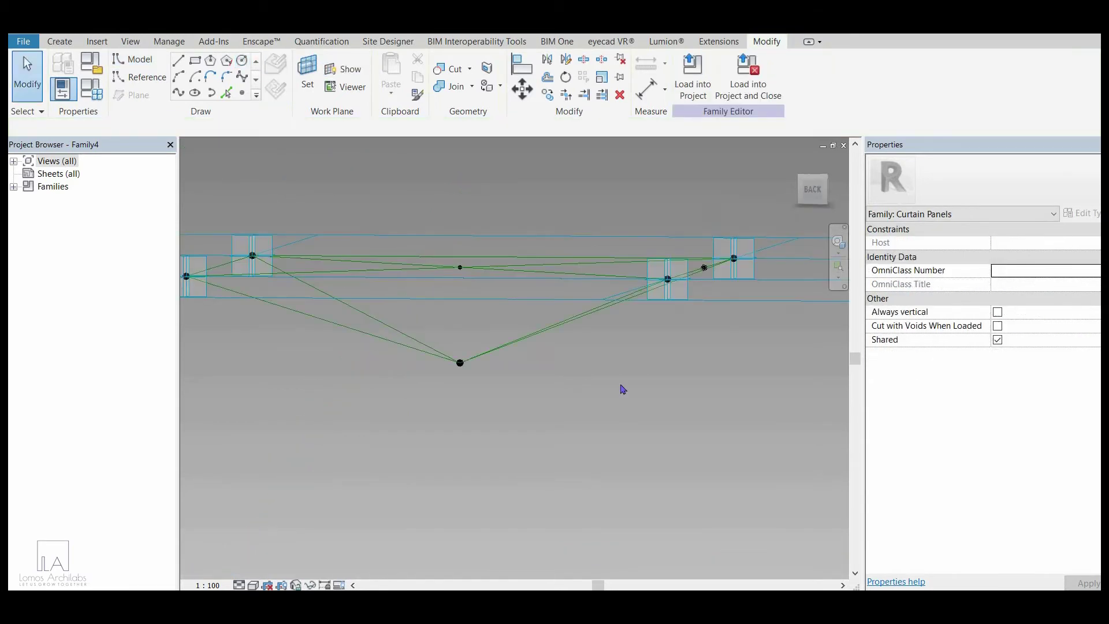
# Step: Make four copies of the circle and its reference point along the side line using Copy with Multiple enabled
pyautogui.keyDown('shift'); pyautogui.moveTo(572, 383); pyautogui.dragTo(716, 382, button='middle'); pyautogui.keyUp('shift')
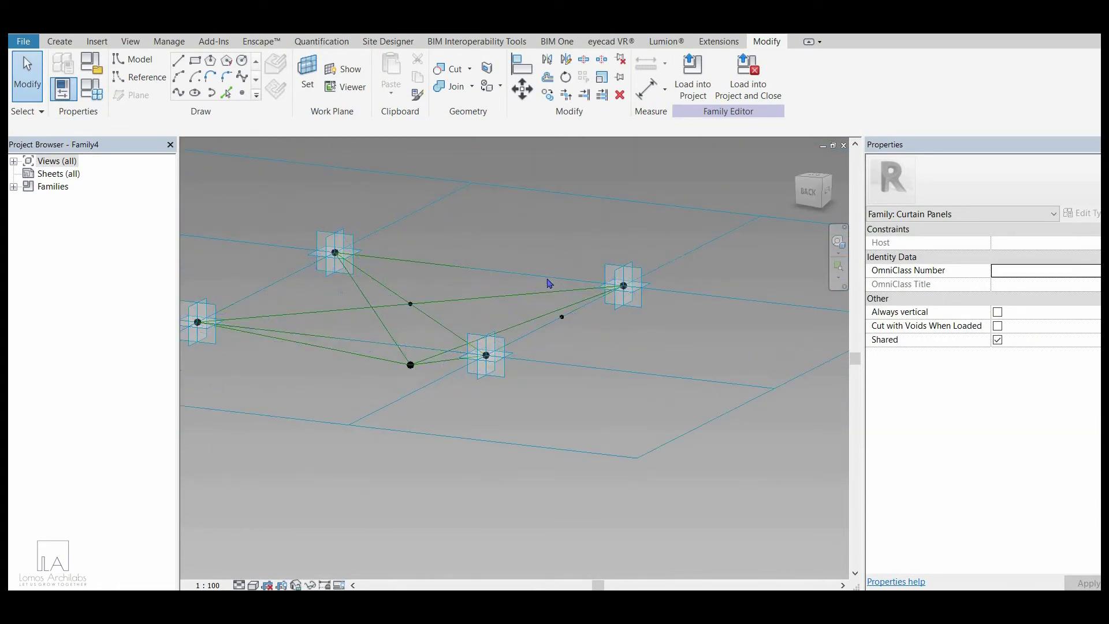
pyautogui.scroll(3, 575, 326)
pyautogui.scroll(5, 552, 303)
pyautogui.keyDown('shift'); pyautogui.moveTo(666, 357); pyautogui.dragTo(421, 302, button='middle'); pyautogui.keyUp('shift')
pyautogui.scroll(1, 431, 293)
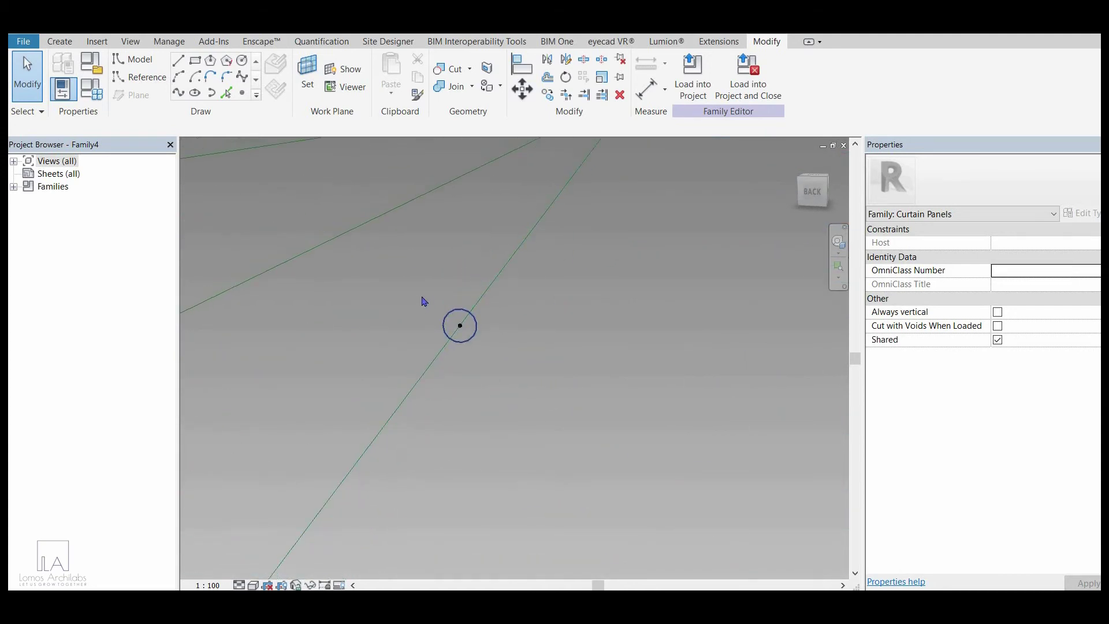
pyautogui.moveTo(527, 394); pyautogui.dragTo(526, 391)
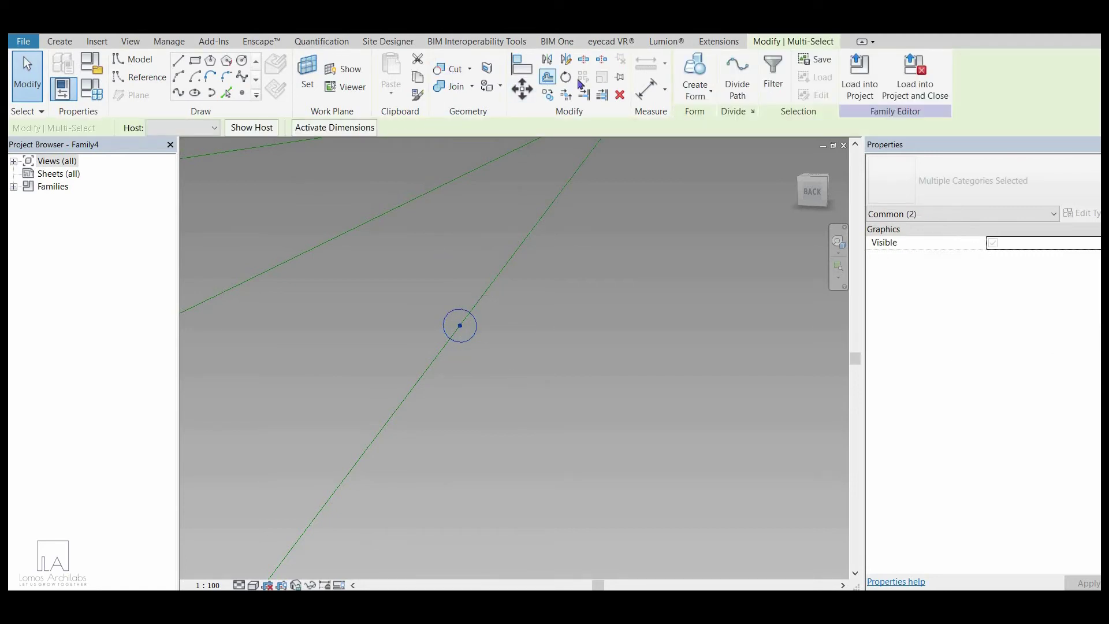
pyautogui.click(548, 94)
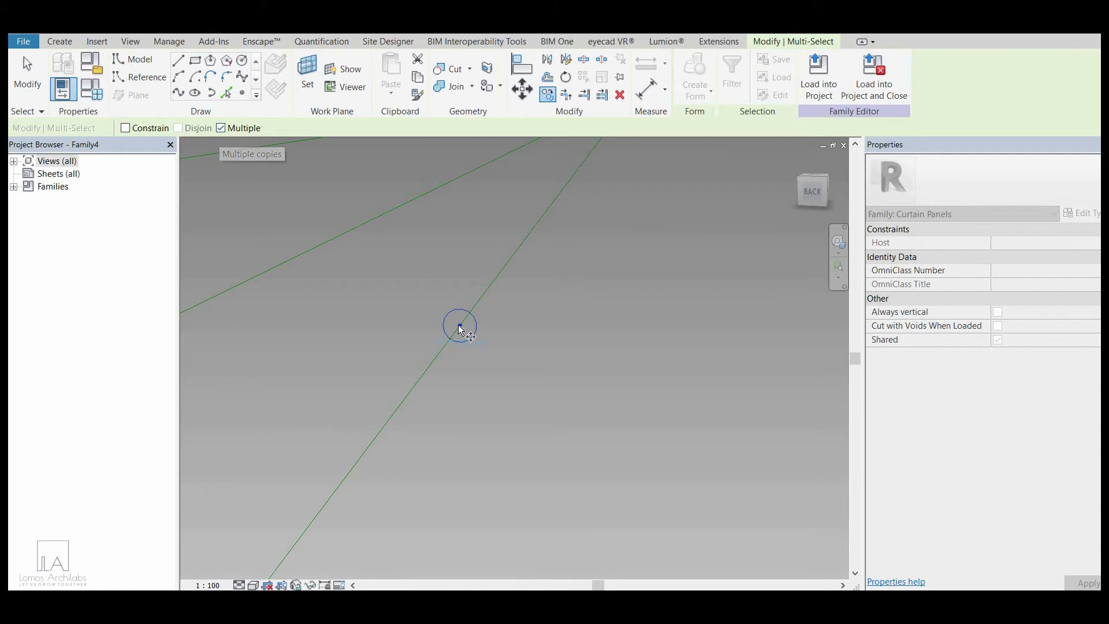
pyautogui.click(514, 263)
pyautogui.click(532, 230)
pyautogui.click(553, 205)
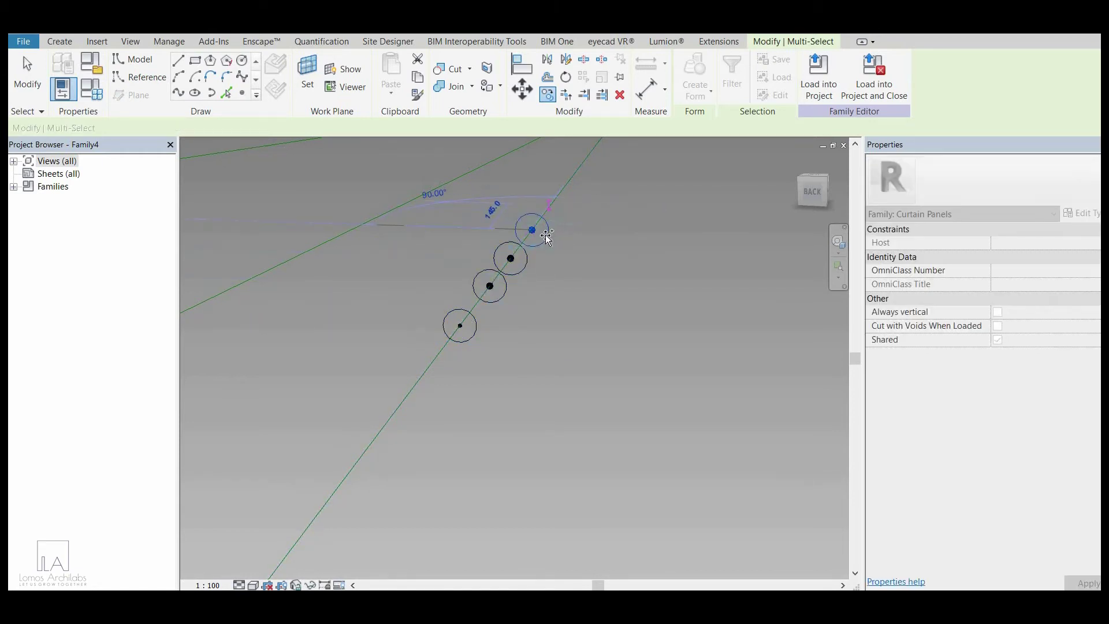
pyautogui.press('Escape')
pyautogui.press('Escape')
# Step: Rehost the first copied circle's reference point onto a sloping reference line between a corner and the offset centre point
pyautogui.scroll(-2, 542, 338)
pyautogui.scroll(2, 516, 314)
pyautogui.scroll(-4, 572, 295)
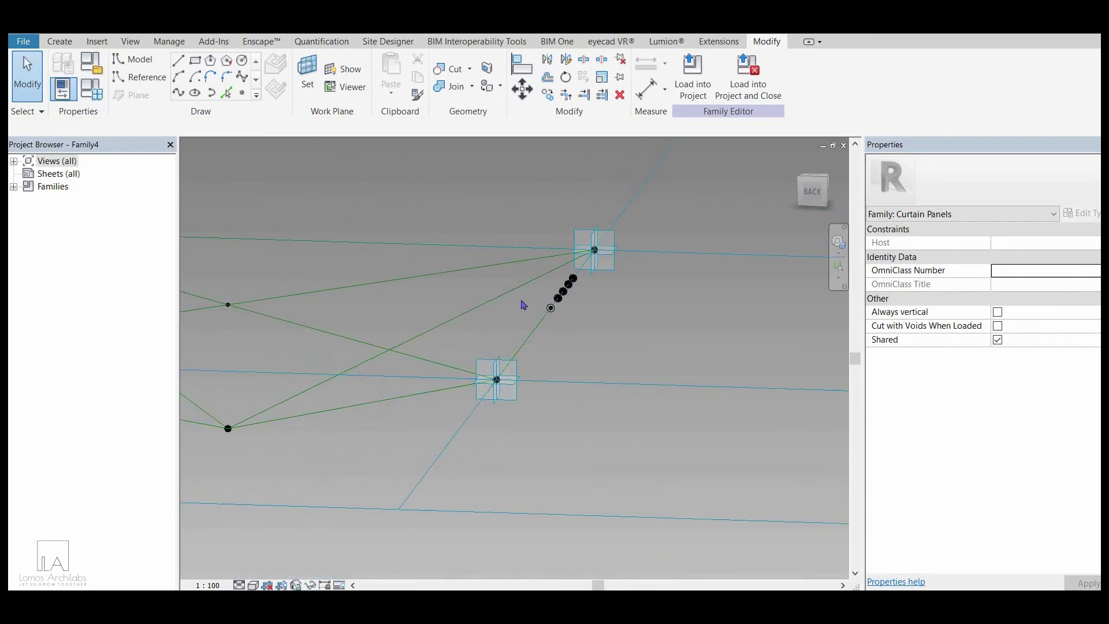
pyautogui.scroll(6, 522, 302)
pyautogui.scroll(1, 488, 305)
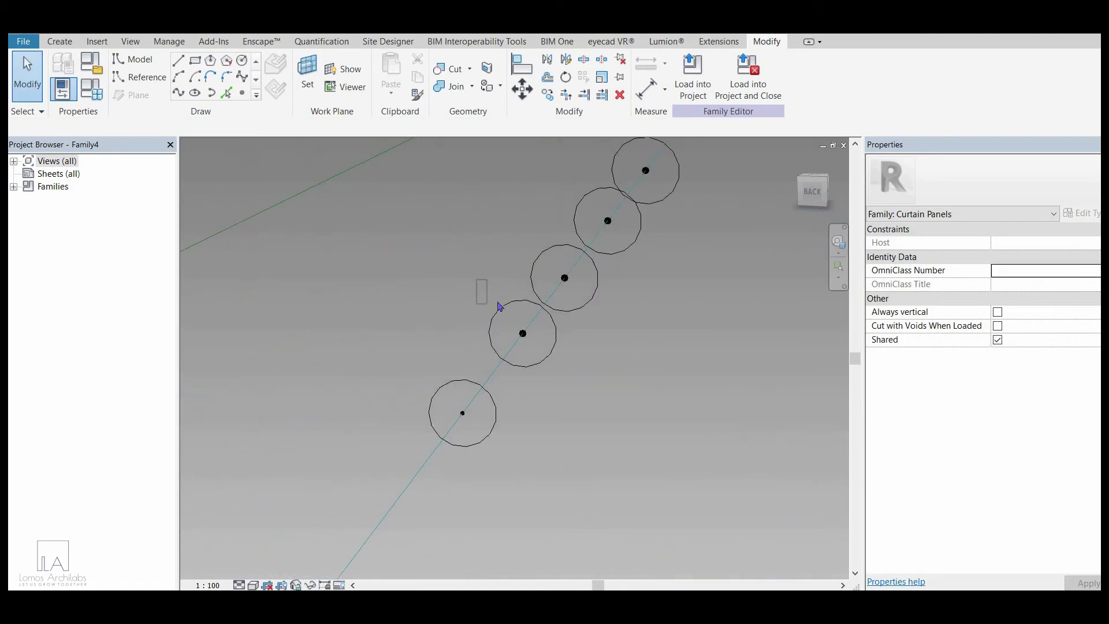
pyautogui.click(522, 334)
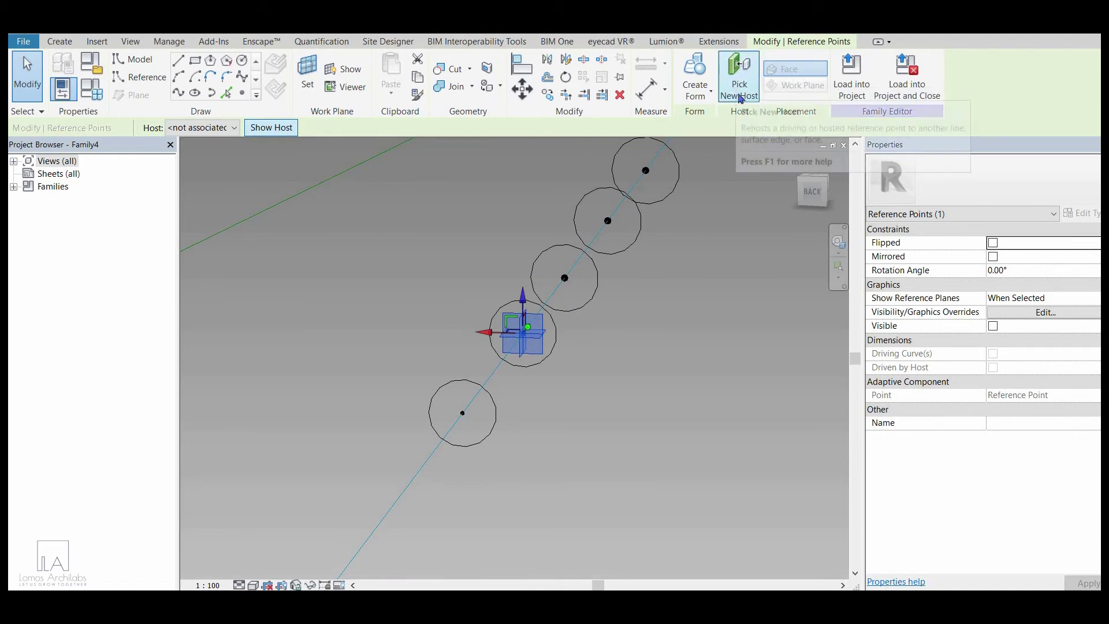
pyautogui.scroll(-3, 691, 255)
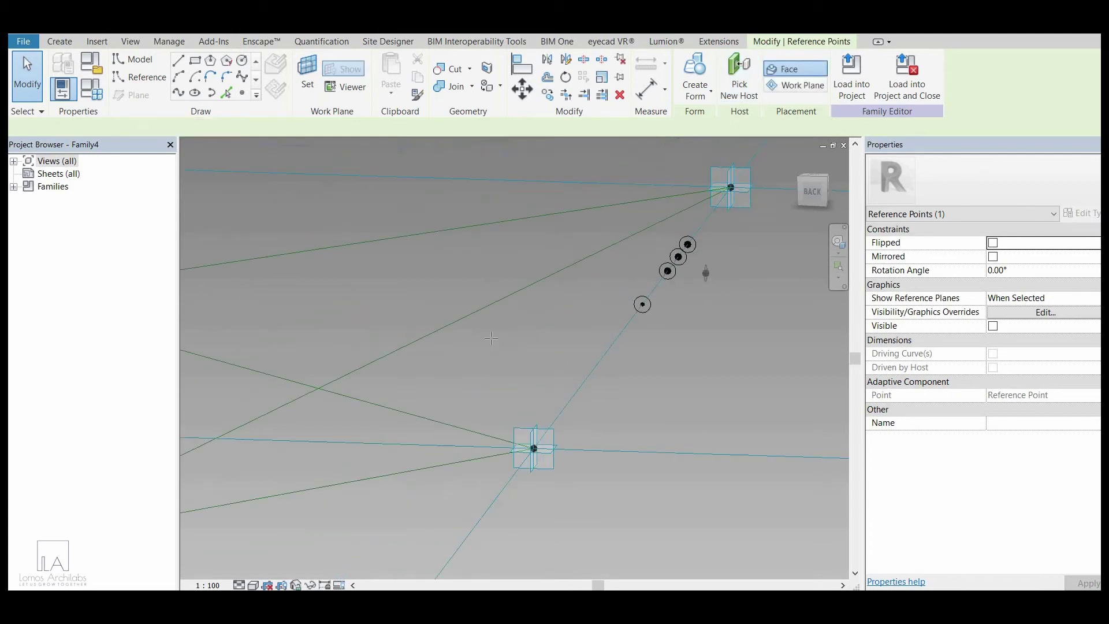
pyautogui.click(485, 315)
pyautogui.click(522, 396)
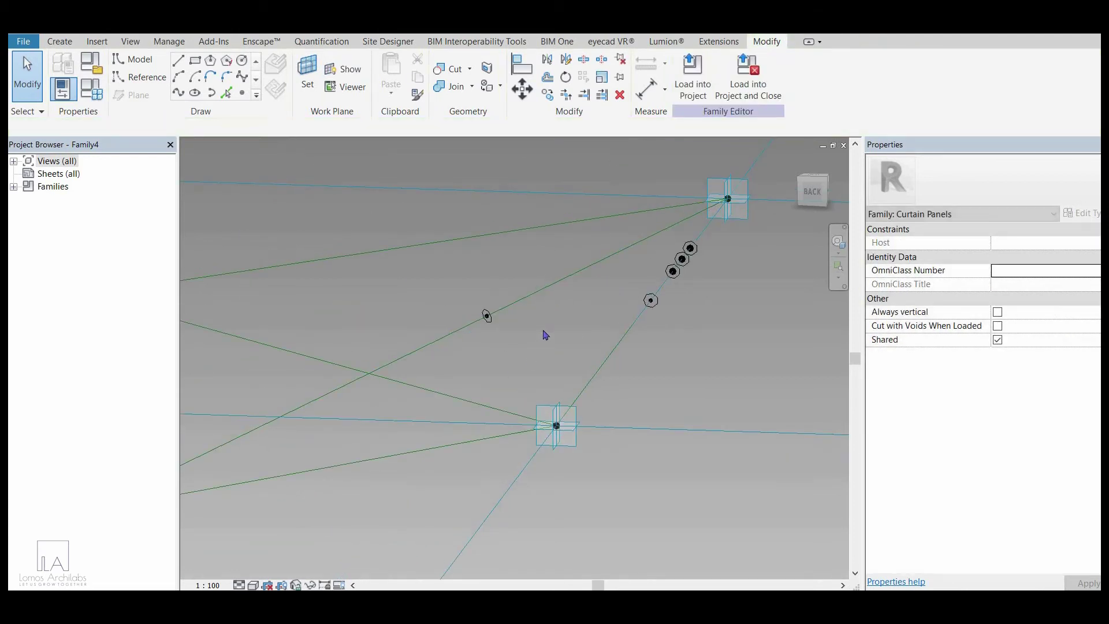
# Step: Rehost the second copied circle's reference point onto the sloping line from the side's other corner to the offset centre point
pyautogui.scroll(-2, 543, 329)
pyautogui.scroll(-1, 583, 303)
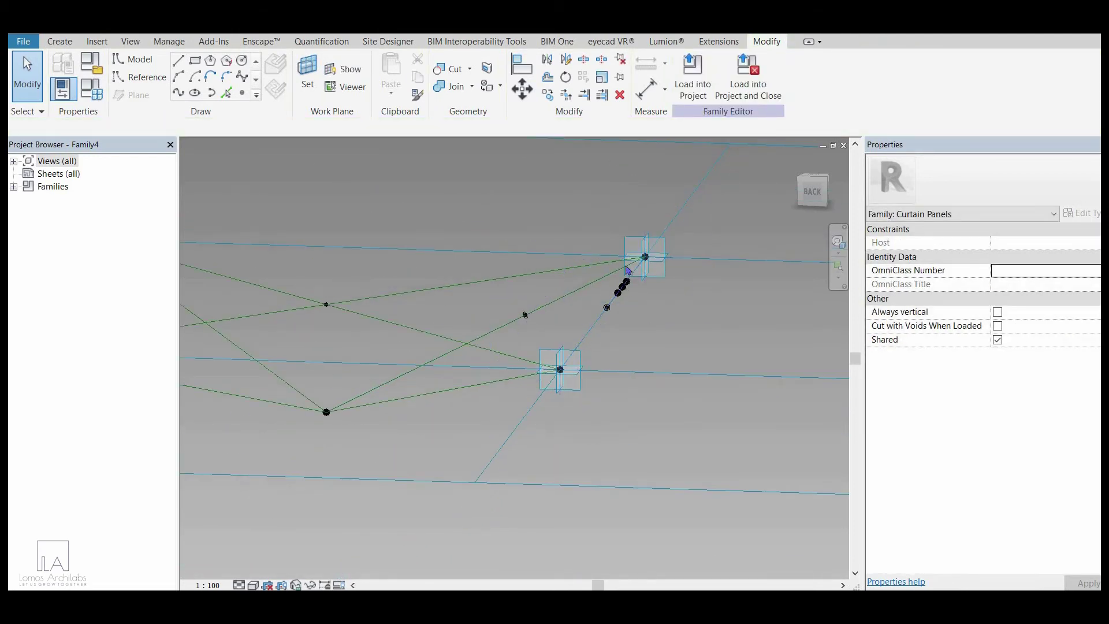
pyautogui.scroll(7, 617, 303)
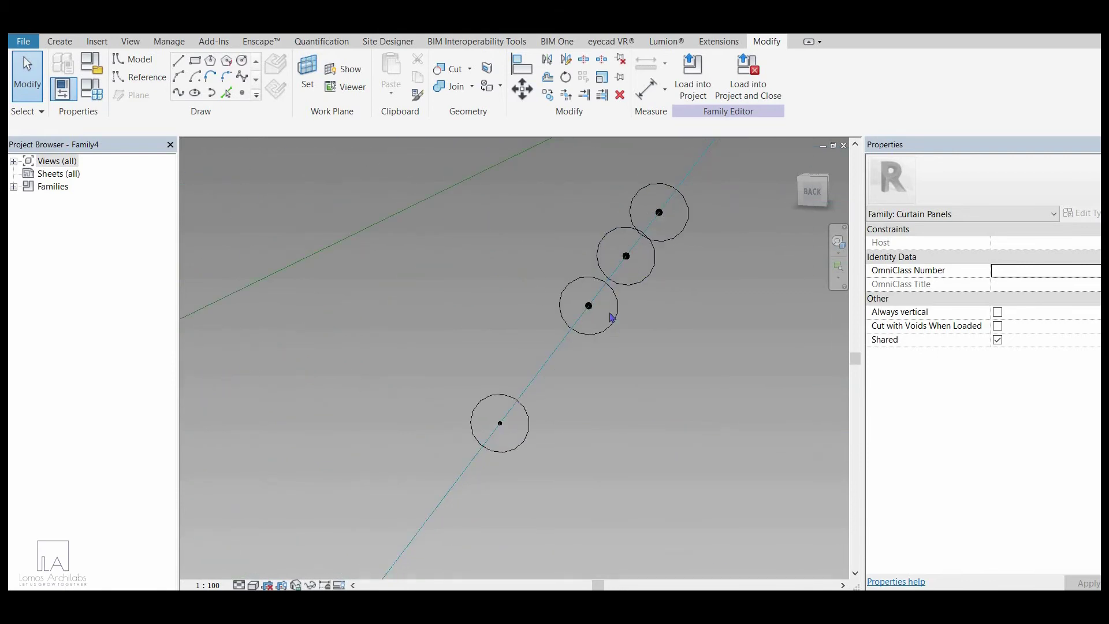
pyautogui.click(590, 307)
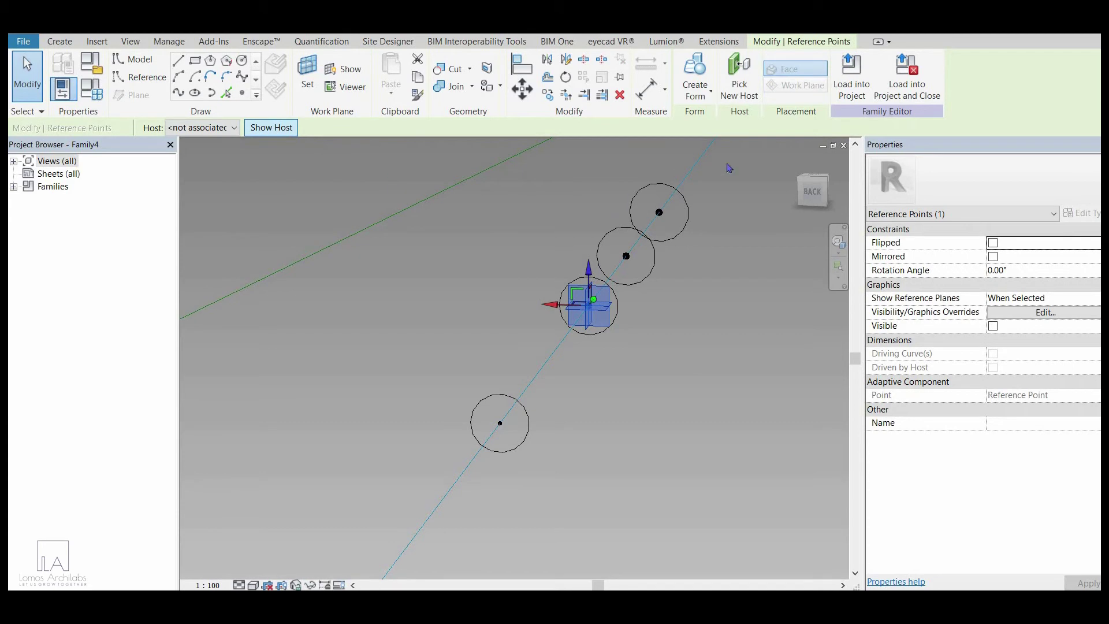
pyautogui.click(740, 86)
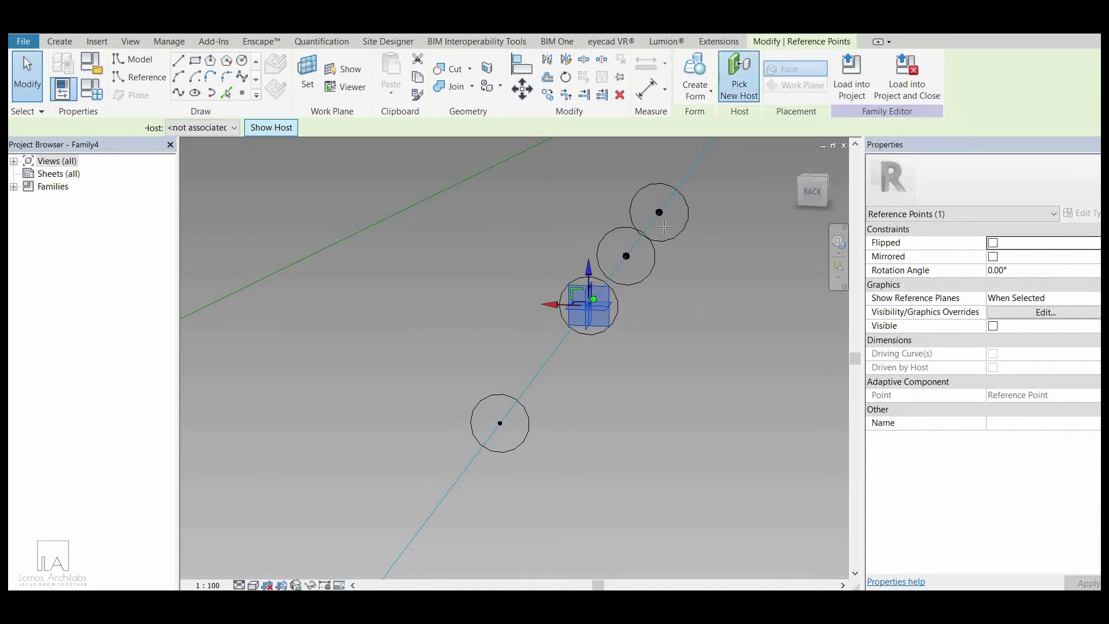
pyautogui.scroll(-5, 695, 268)
pyautogui.moveTo(441, 399); pyautogui.dragTo(304, 419, button='middle')
pyautogui.click(512, 364)
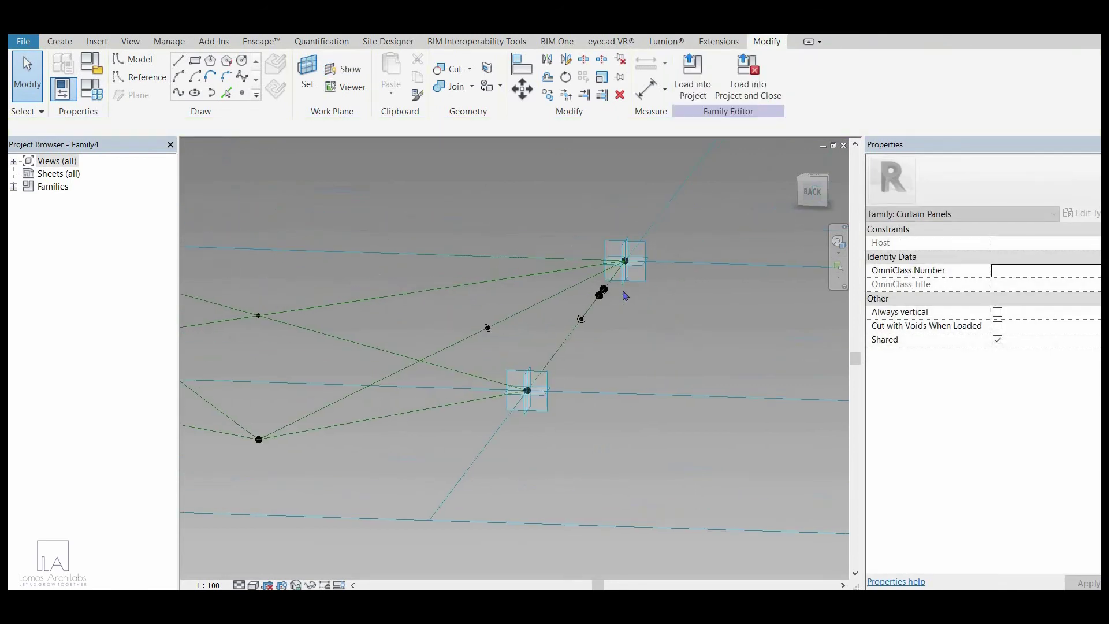
# Step: Rehost the last two copied circles' reference points onto the two remaining sloping lines, one circle per line
pyautogui.scroll(6, 608, 290)
pyautogui.scroll(-4, 546, 361)
pyautogui.keyDown('shift'); pyautogui.moveTo(546, 361); pyautogui.dragTo(500, 376, button='middle'); pyautogui.keyUp('shift')
pyautogui.scroll(4, 501, 376)
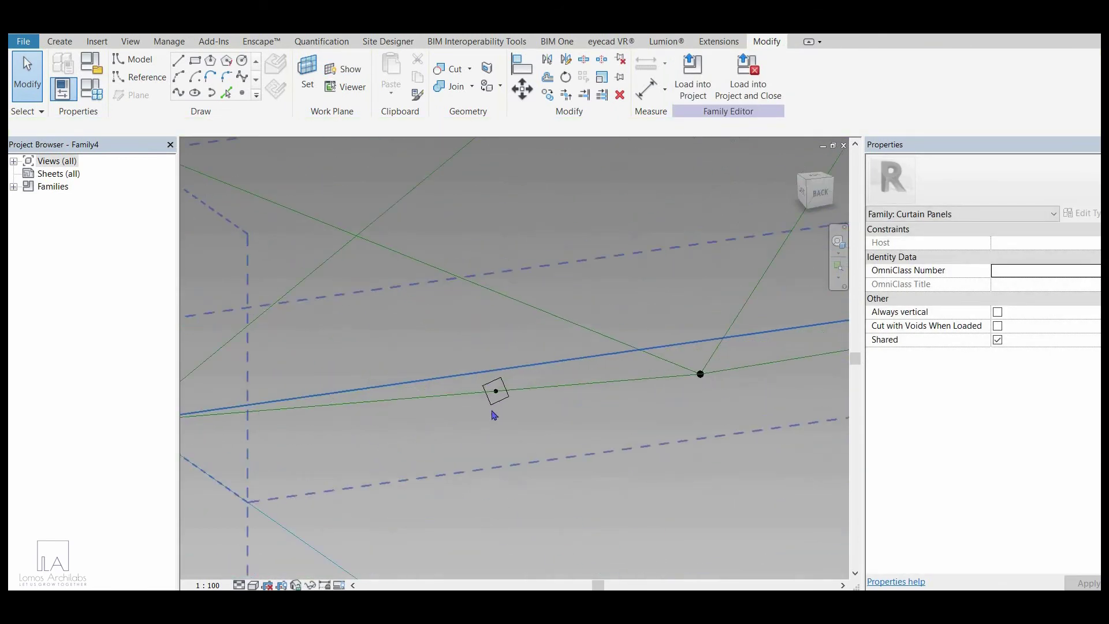
pyautogui.scroll(2, 503, 415)
pyautogui.scroll(-7, 371, 426)
pyautogui.keyDown('shift'); pyautogui.moveTo(591, 421); pyautogui.dragTo(563, 292, button='middle'); pyautogui.keyUp('shift')
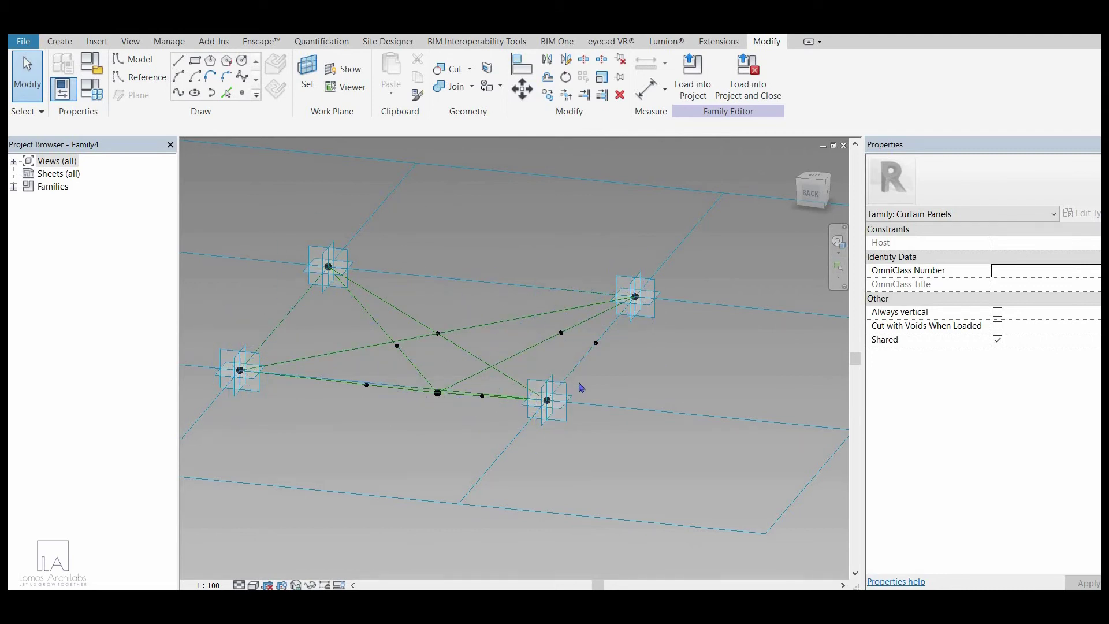
pyautogui.keyDown('shift'); pyautogui.moveTo(626, 372); pyautogui.dragTo(590, 349, button='middle'); pyautogui.keyUp('shift')
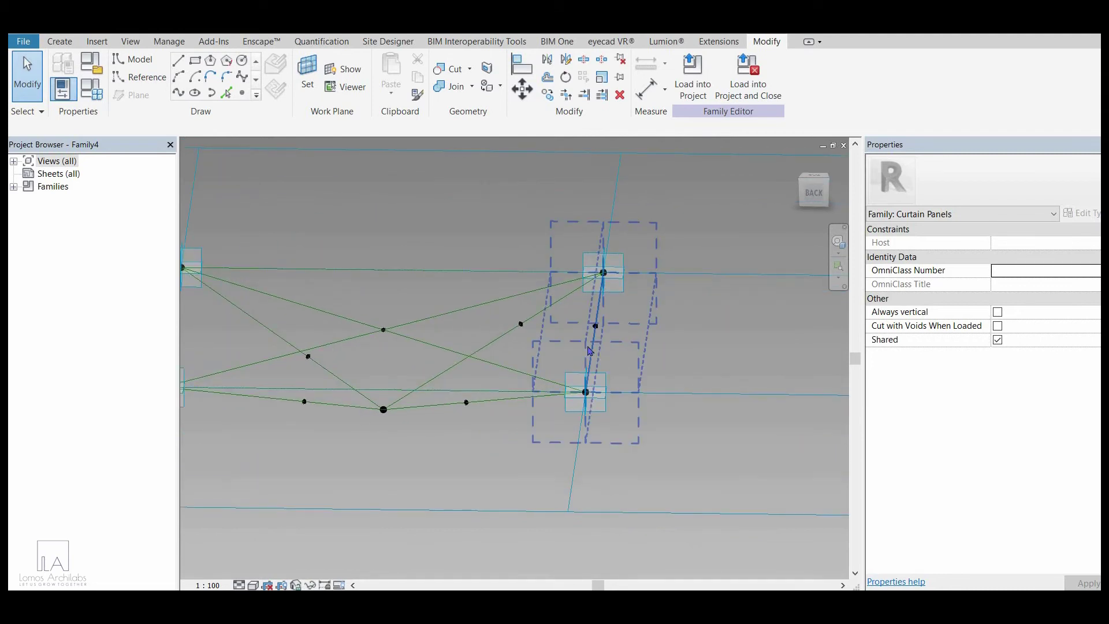
pyautogui.click(589, 351)
pyautogui.moveTo(421, 368); pyautogui.dragTo(561, 384, button='middle')
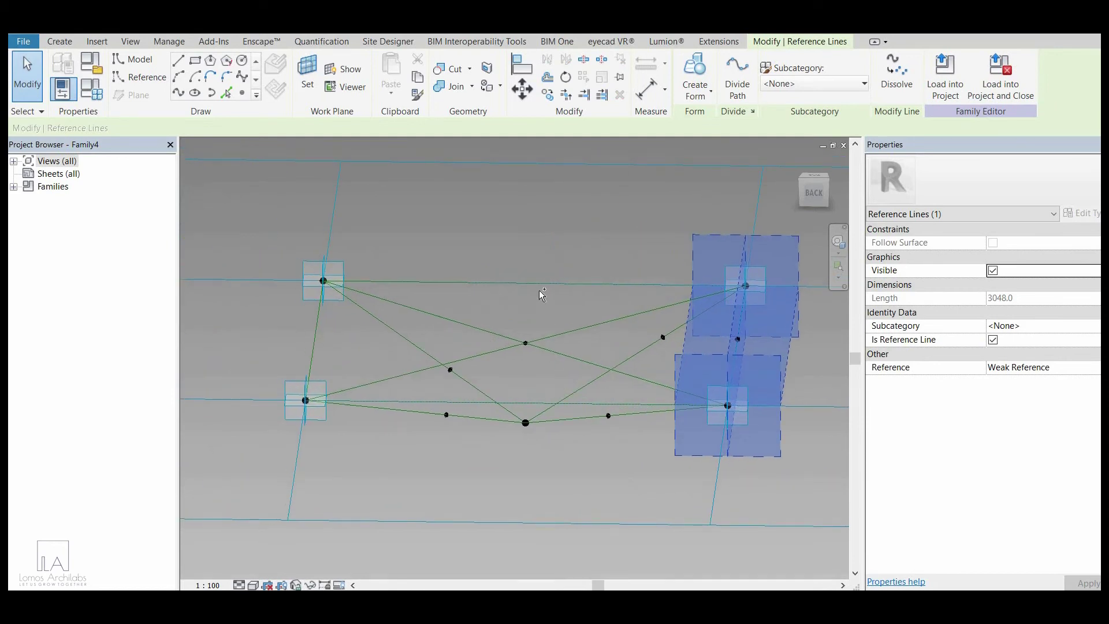
pyautogui.keyDown('ctrl'); pyautogui.click(486, 283); pyautogui.keyUp('ctrl')
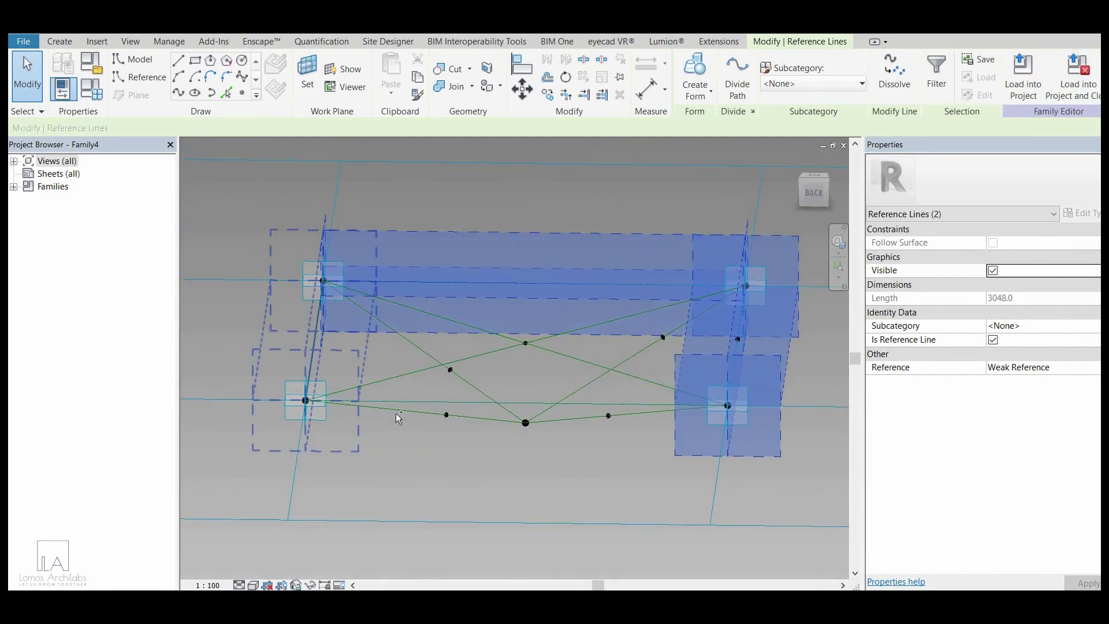
pyautogui.keyDown('ctrl'); pyautogui.click(309, 345); pyautogui.keyUp('ctrl')
pyautogui.keyDown('ctrl'); pyautogui.click(401, 413); pyautogui.keyUp('ctrl')
pyautogui.keyDown('shift'); pyautogui.moveTo(696, 512); pyautogui.dragTo(657, 424, button='middle'); pyautogui.keyUp('shift')
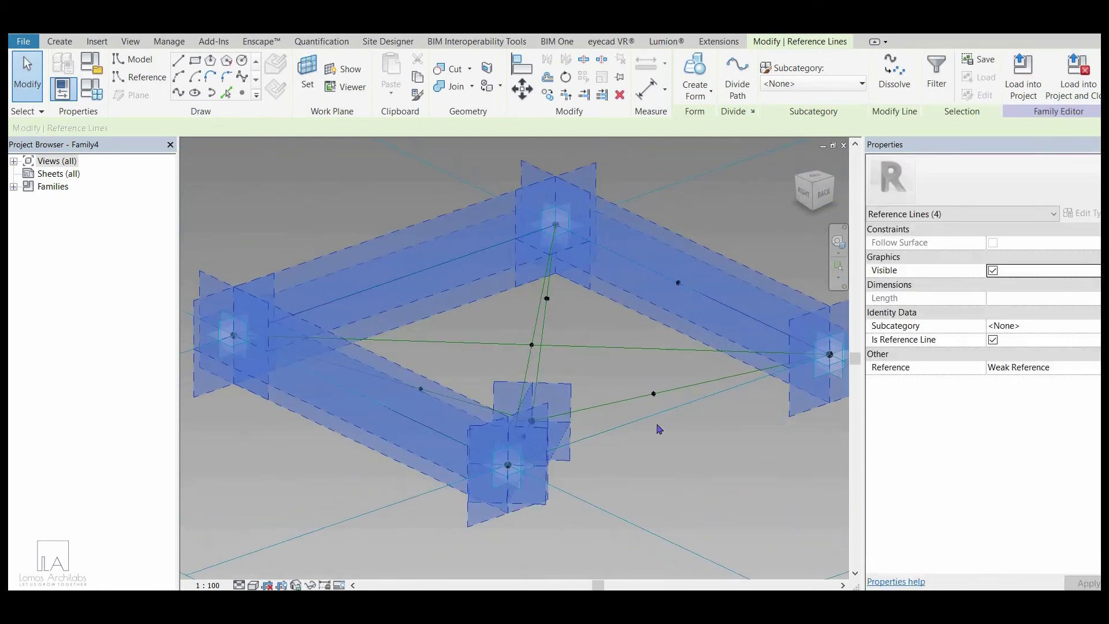
# Step: Create a solid extruded form from the four reference lines that bound the panel
pyautogui.click(659, 428)
pyautogui.click(417, 430)
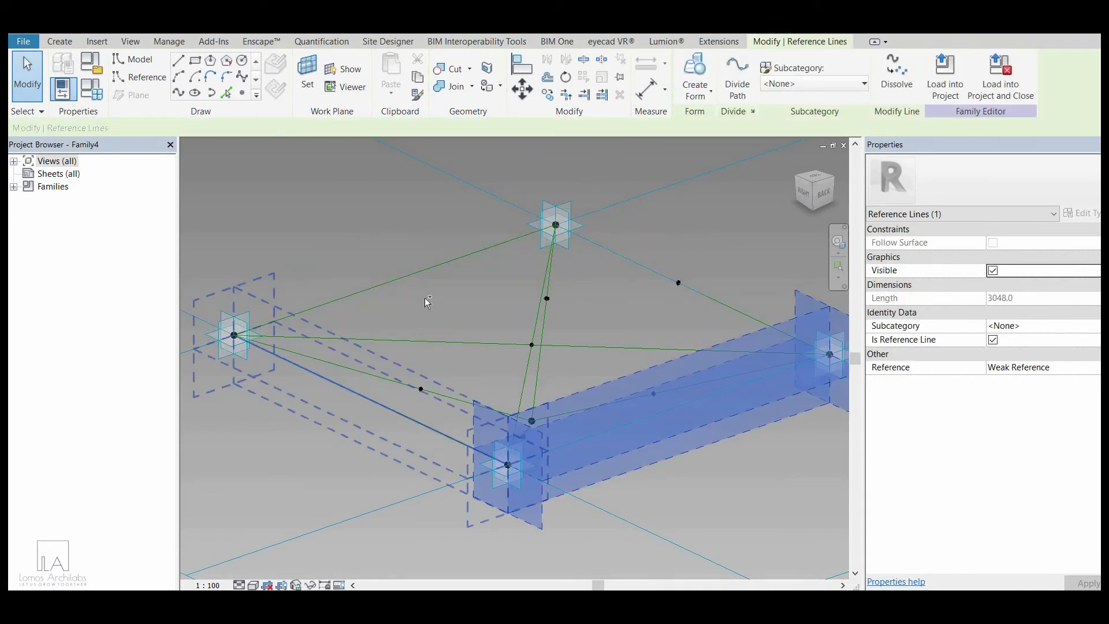
pyautogui.keyDown('ctrl'); pyautogui.click(420, 278); pyautogui.keyUp('ctrl')
pyautogui.keyDown('ctrl'); pyautogui.click(640, 270); pyautogui.keyUp('ctrl')
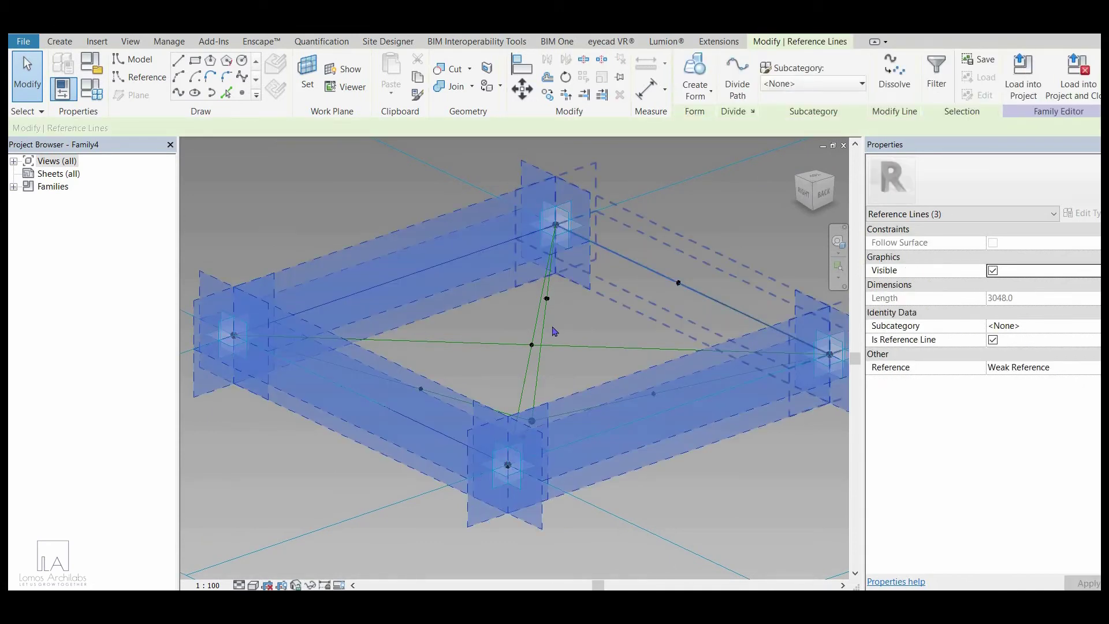
pyautogui.keyDown('shift'); pyautogui.moveTo(634, 296); pyautogui.dragTo(668, 183, button='middle'); pyautogui.keyUp('shift')
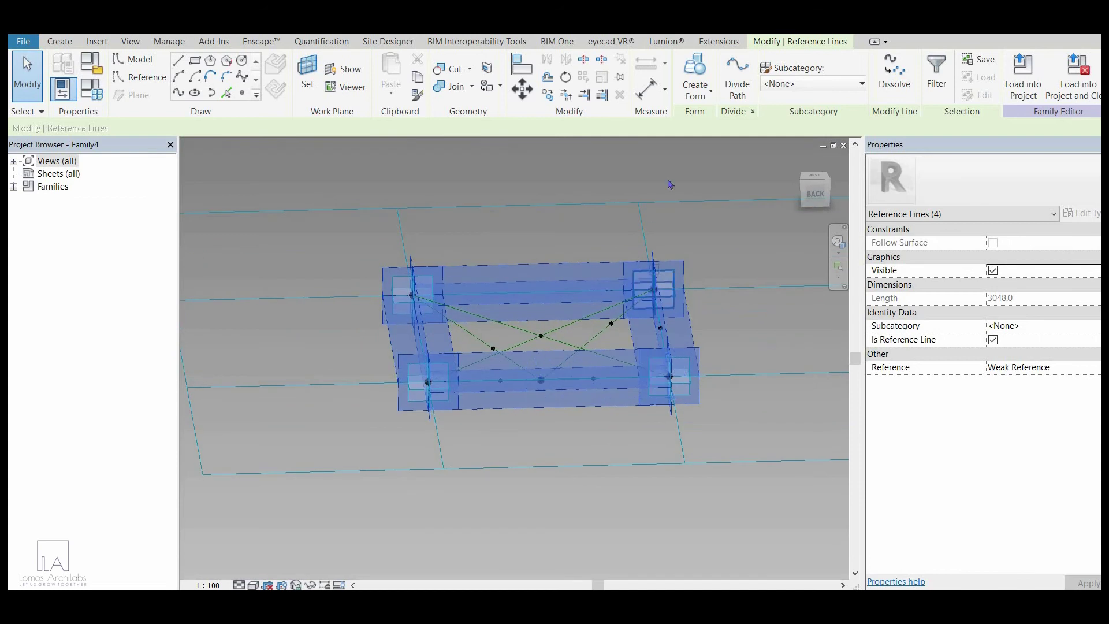
pyautogui.click(696, 102)
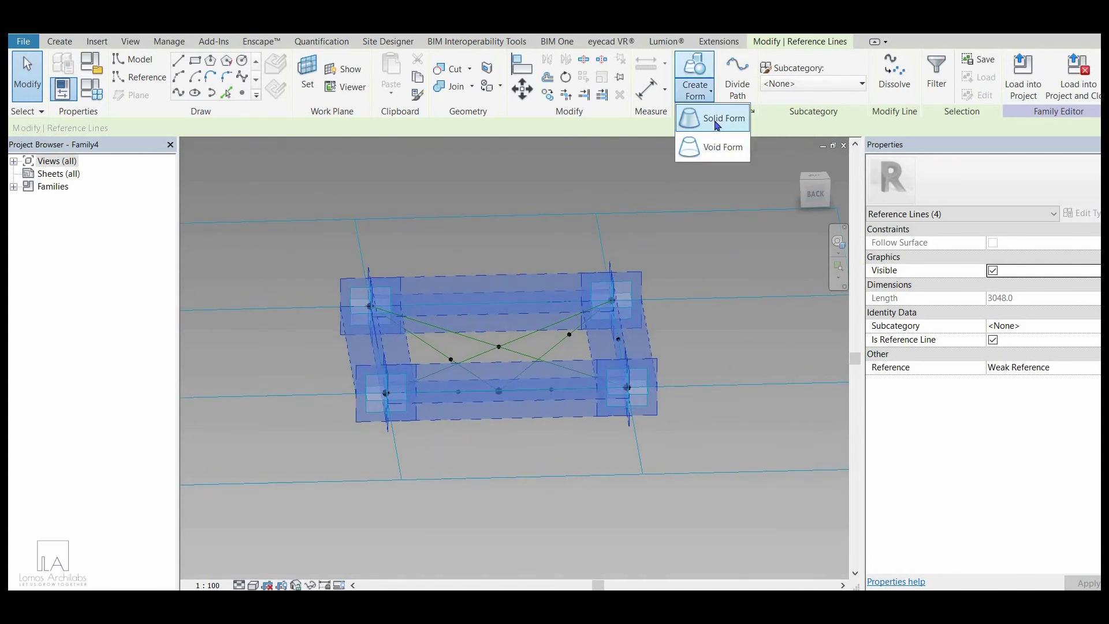
pyautogui.click(717, 120)
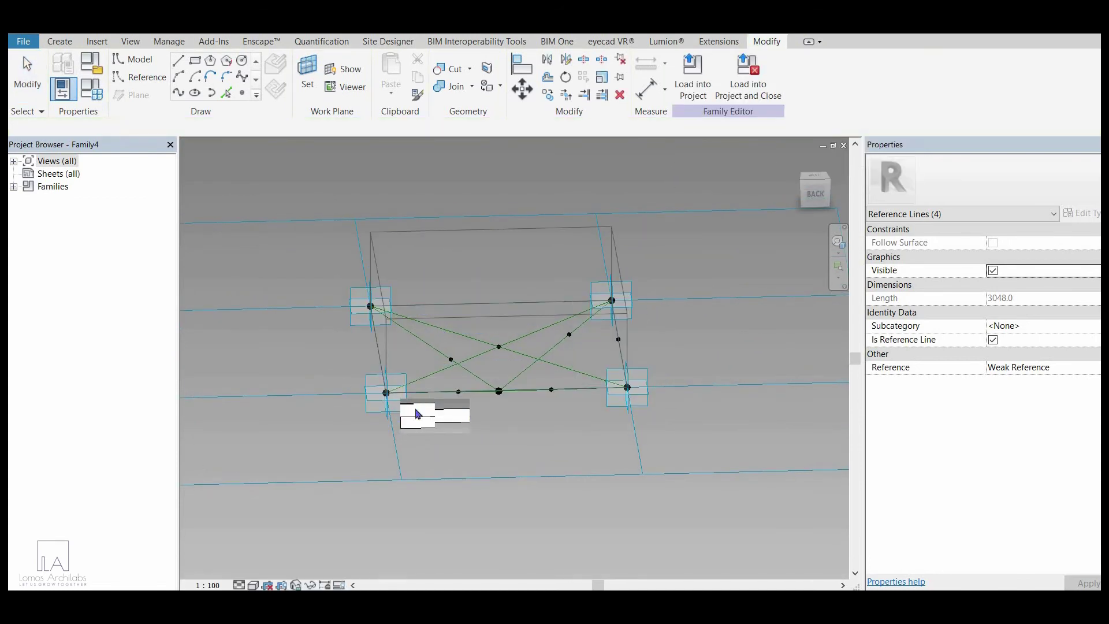
# Step: Reduce the extruded panel's thickness by moving its upper face, setting the positive offset to 12 mm
pyautogui.click(527, 273)
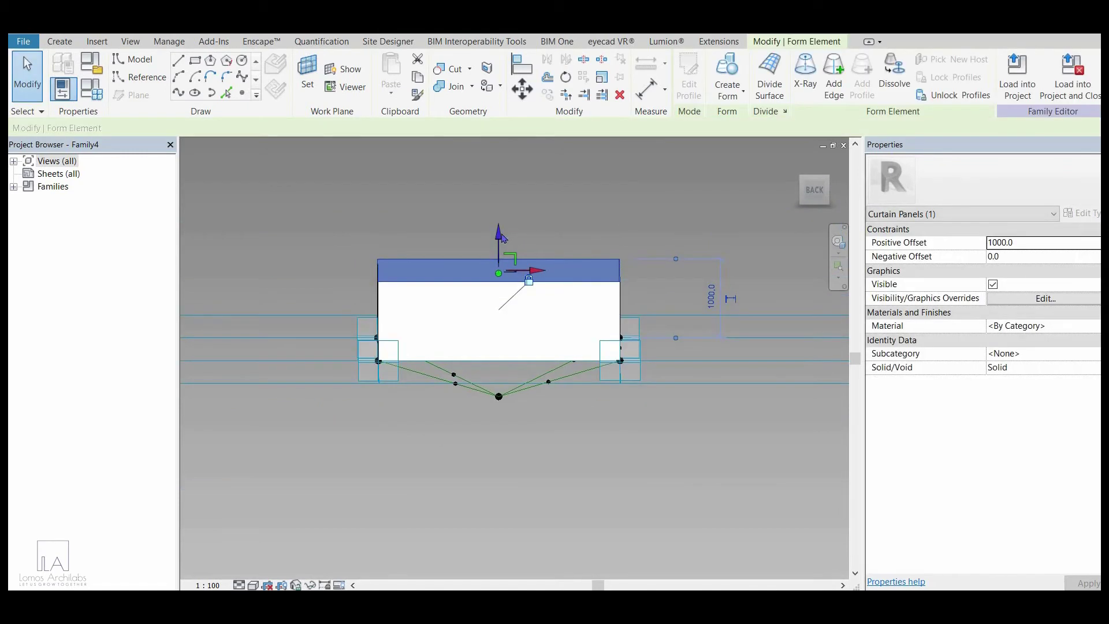
pyautogui.moveTo(502, 252); pyautogui.dragTo(503, 276)
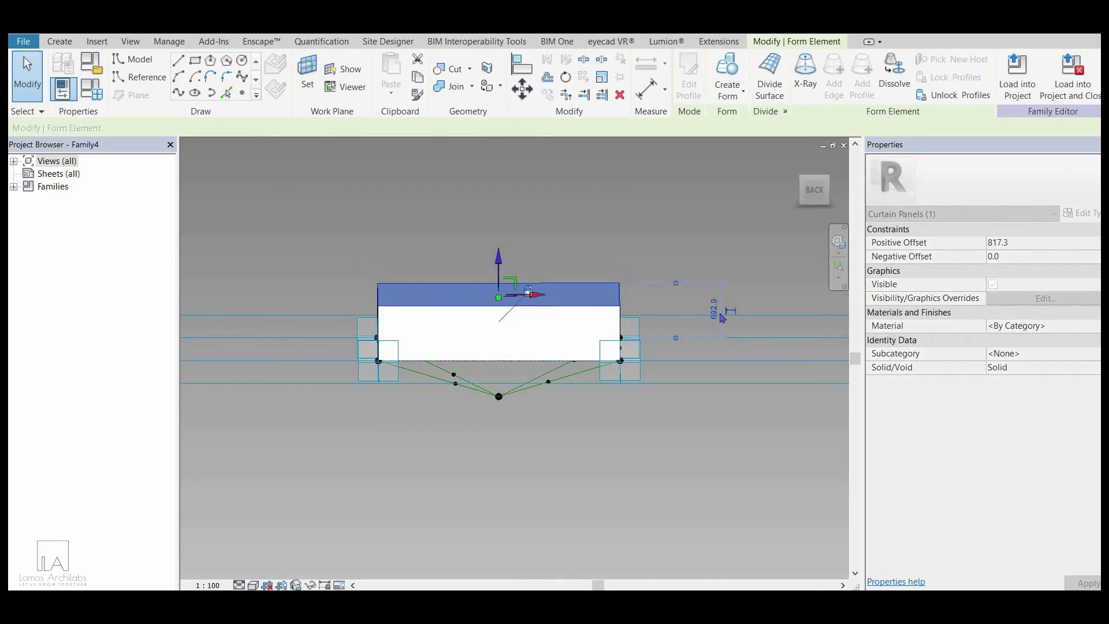
pyautogui.click(715, 311)
pyautogui.scroll(2, 716, 317)
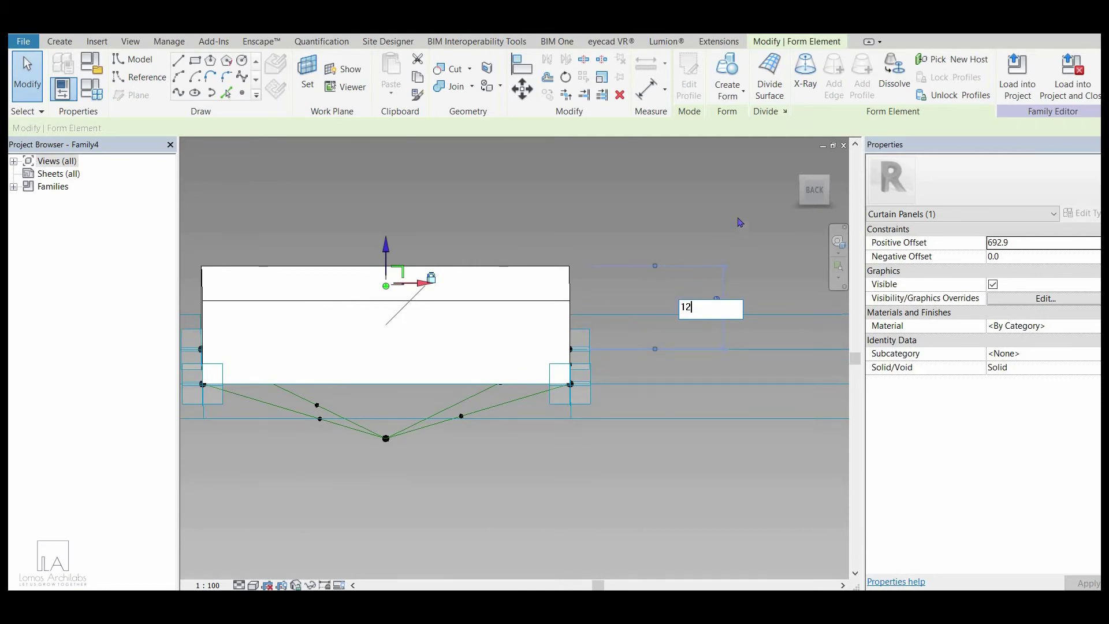
pyautogui.press('Return')
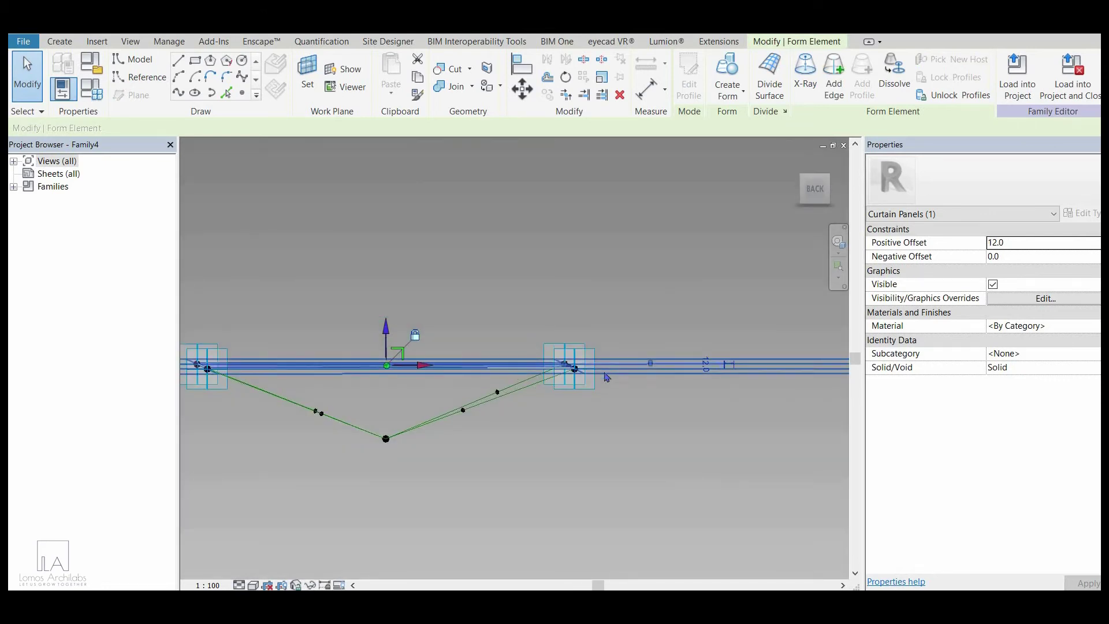
pyautogui.click(628, 463)
# Step: Assign the Glass material to the thin panel form
pyautogui.keyDown('shift'); pyautogui.moveTo(497, 368); pyautogui.dragTo(595, 315, button='middle'); pyautogui.keyUp('shift')
pyautogui.click(573, 371)
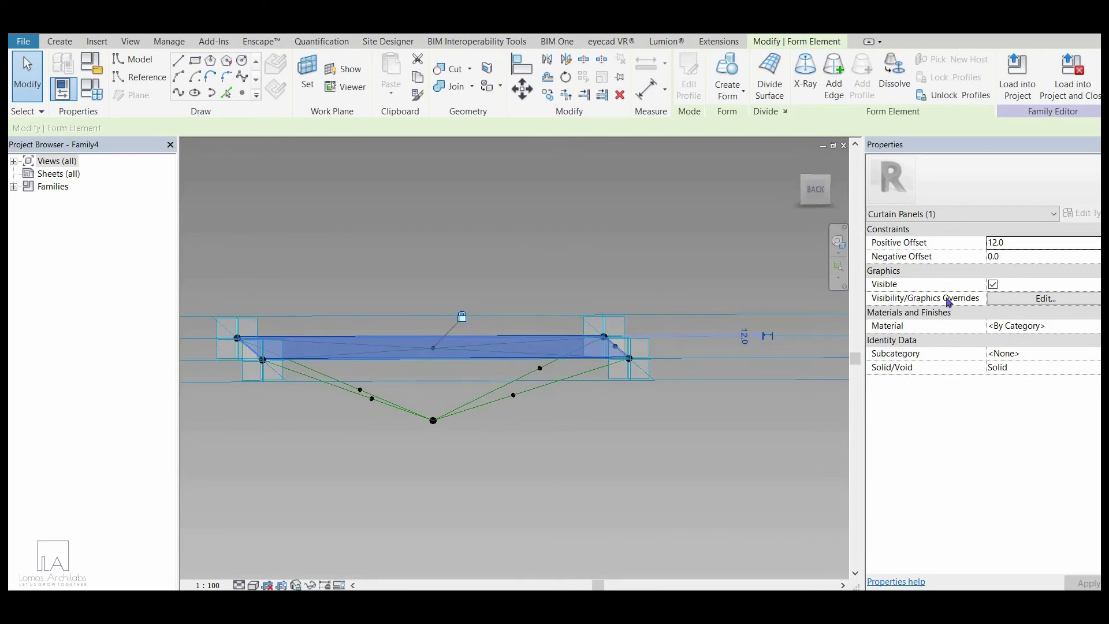
pyautogui.click(1091, 328)
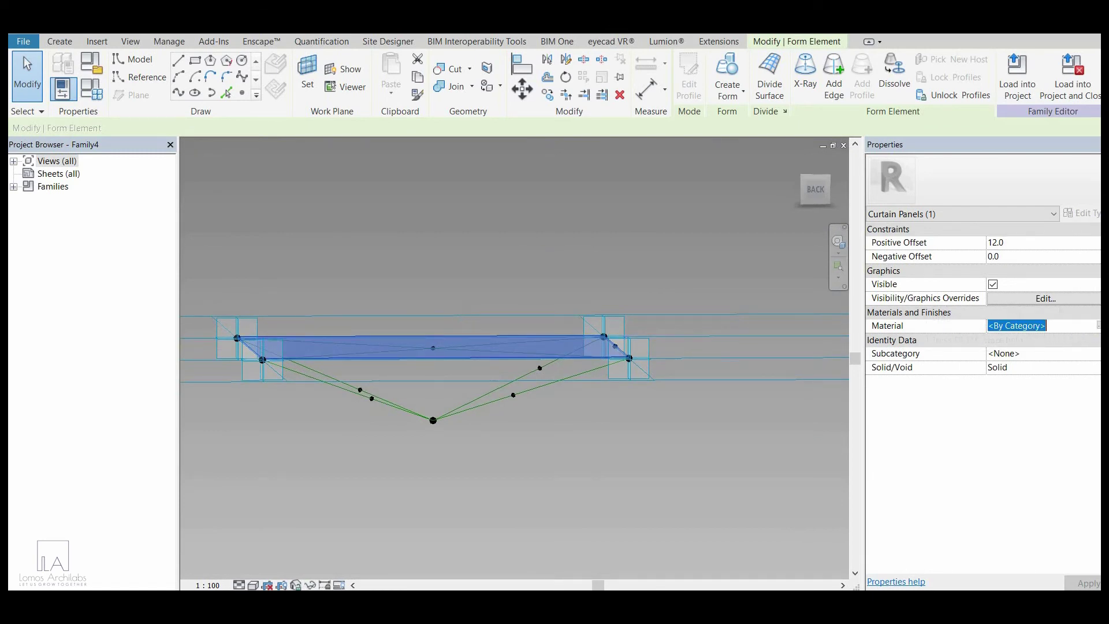
pyautogui.click(1097, 327)
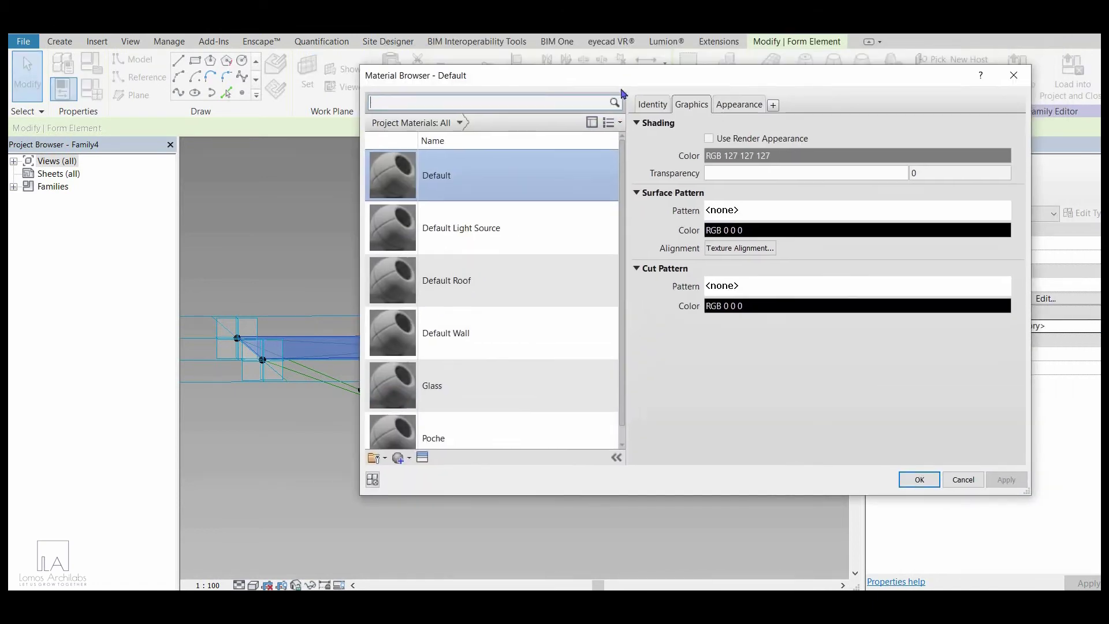
pyautogui.scroll(-1, 552, 404)
pyautogui.scroll(1, 552, 407)
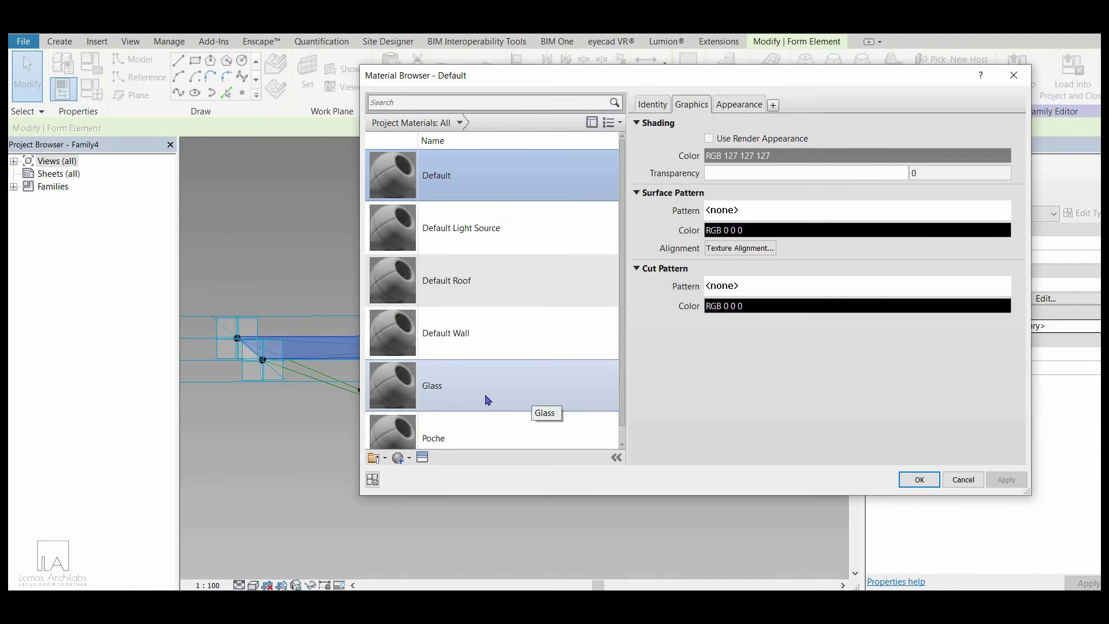
pyautogui.click(451, 385)
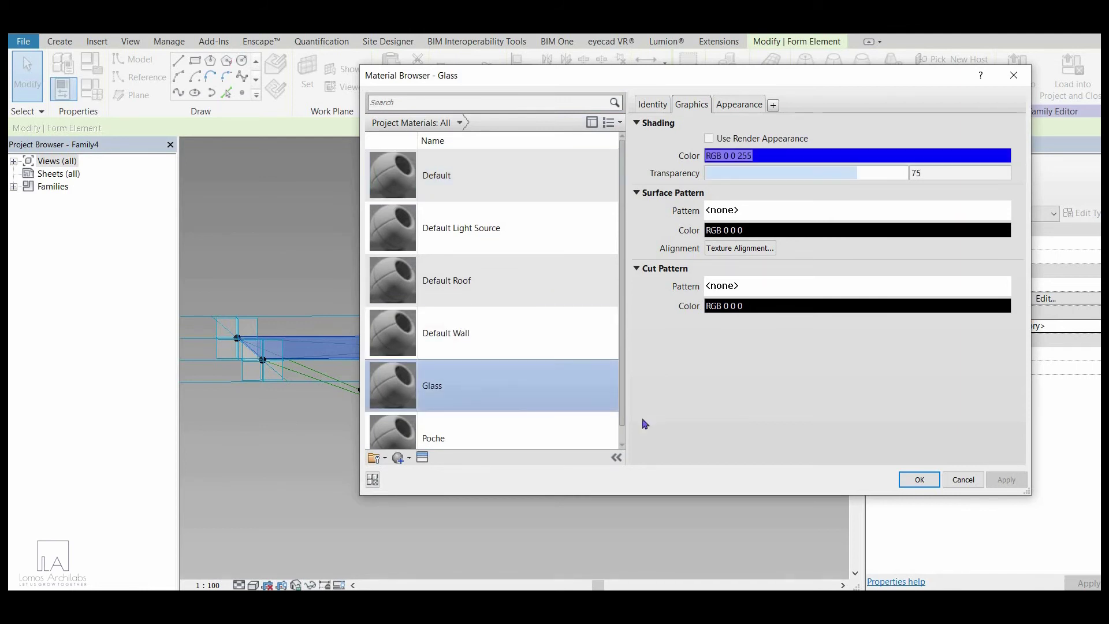
pyautogui.click(919, 484)
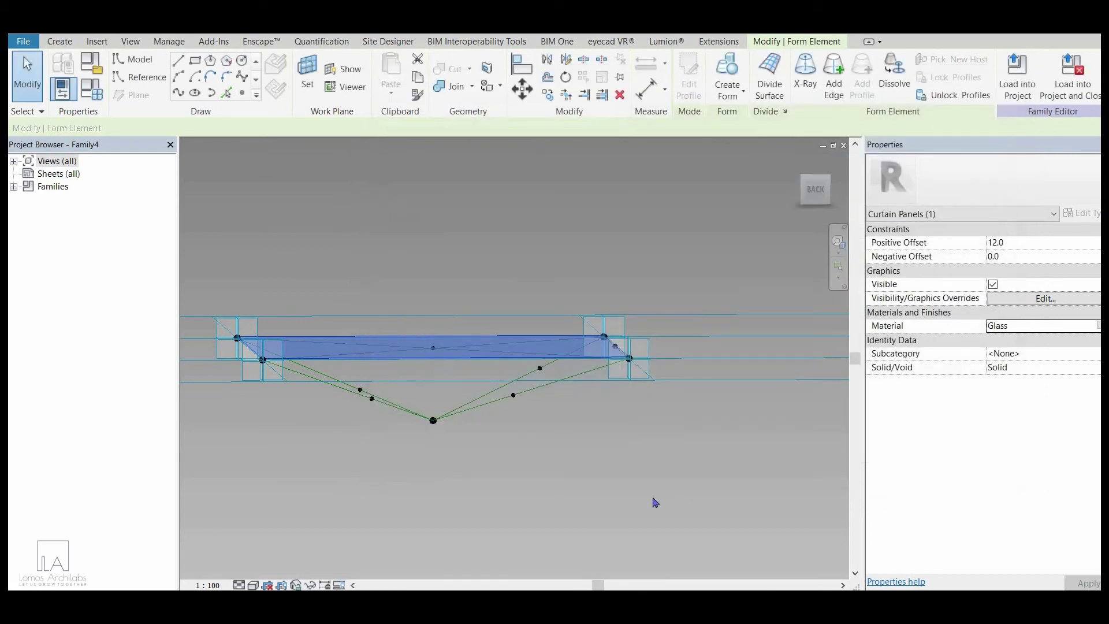
pyautogui.keyDown('shift'); pyautogui.moveTo(568, 540); pyautogui.dragTo(610, 364, button='middle'); pyautogui.keyUp('shift')
pyautogui.scroll(4, 610, 361)
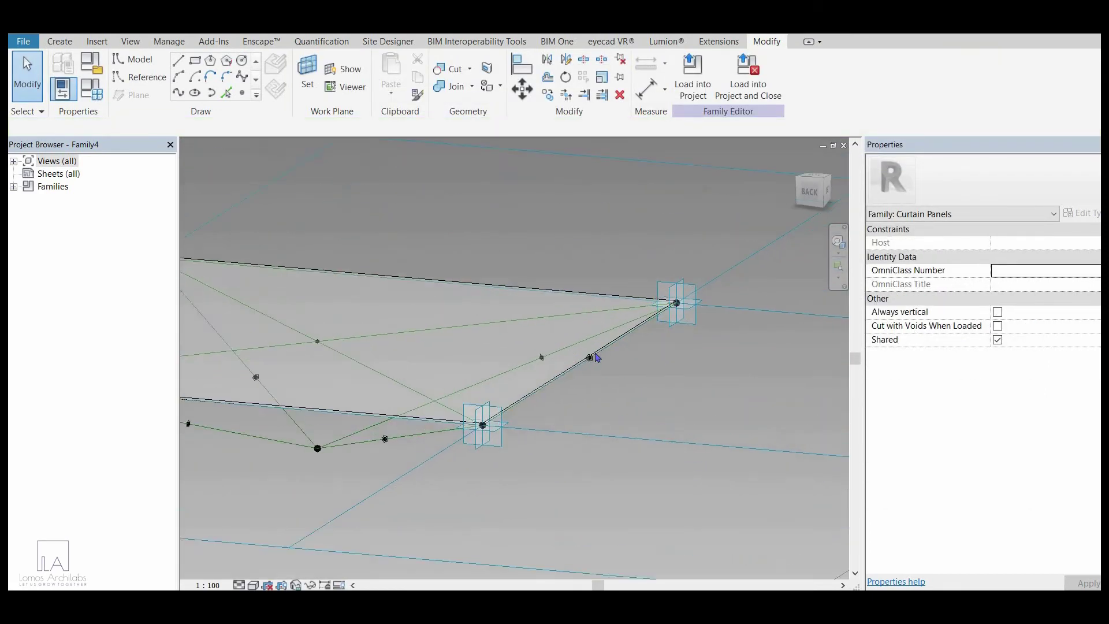
pyautogui.scroll(-2, 608, 350)
pyautogui.scroll(5, 651, 364)
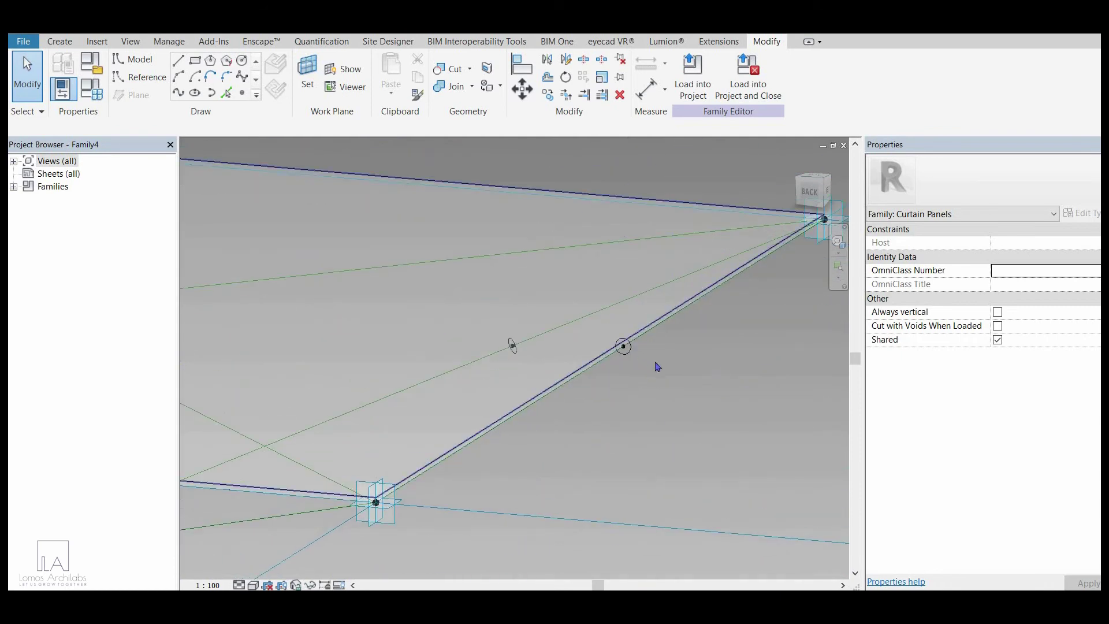
pyautogui.click(644, 343)
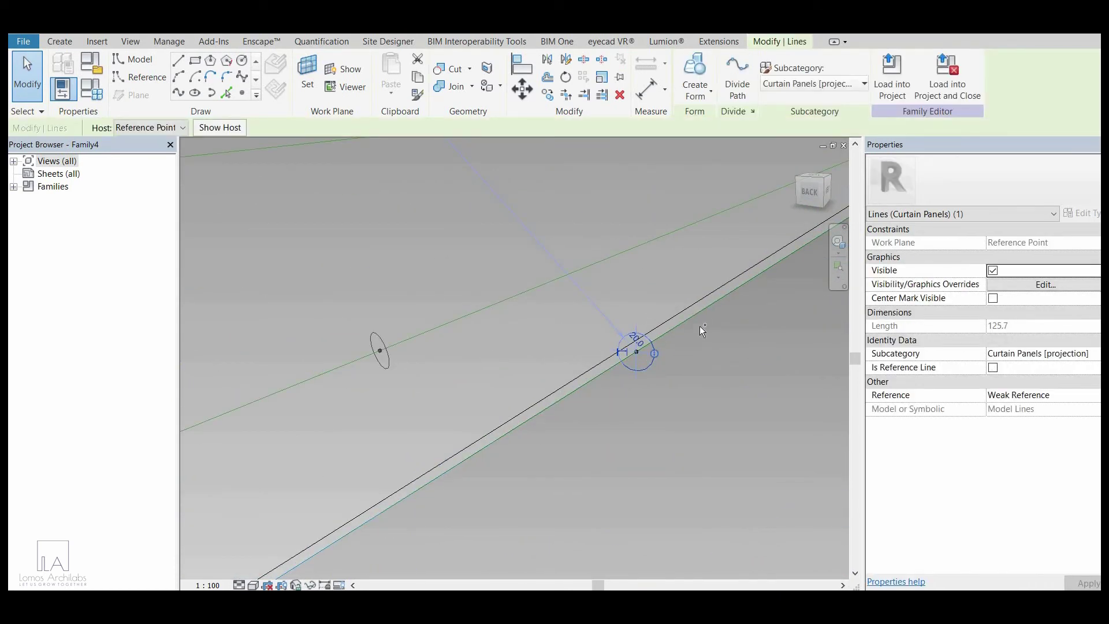
pyautogui.keyDown('ctrl'); pyautogui.click(699, 298); pyautogui.keyUp('ctrl')
pyautogui.scroll(-5, 754, 380)
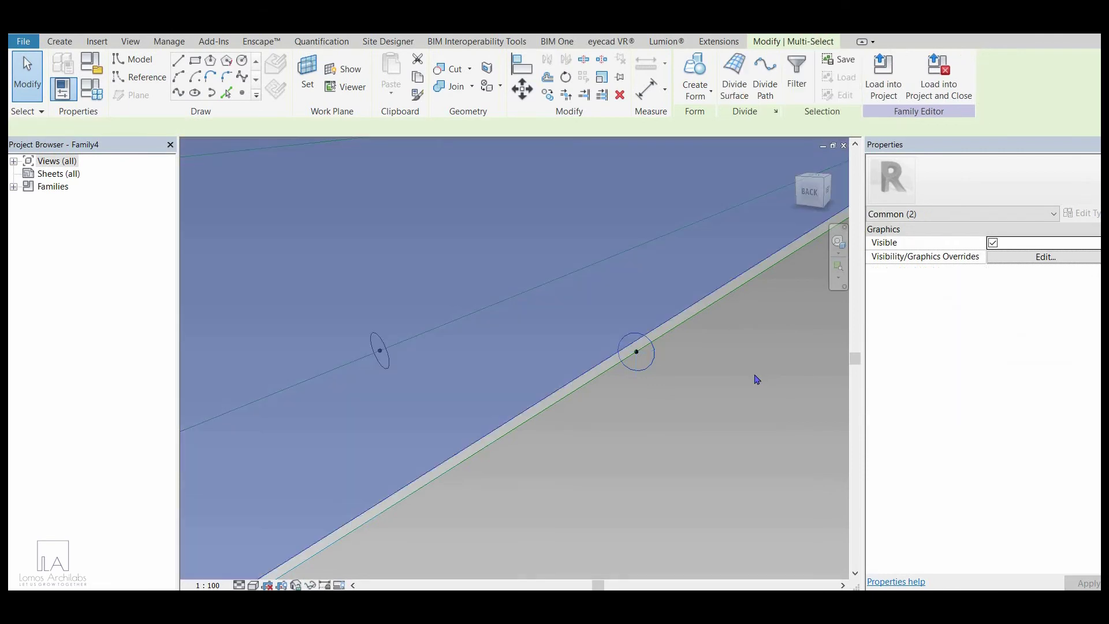
pyautogui.press('Escape')
pyautogui.press('Escape')
# Step: Create a solid form by sweeping the circle on the side line along the four boundary reference lines
pyautogui.scroll(-2, 687, 288)
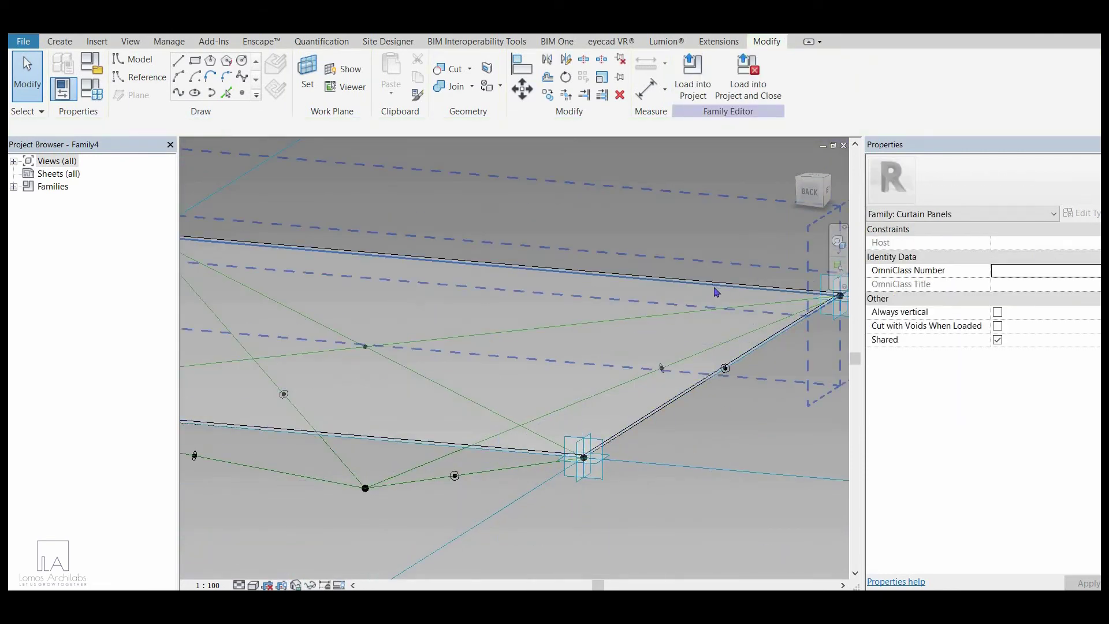
pyautogui.scroll(-3, 410, 314)
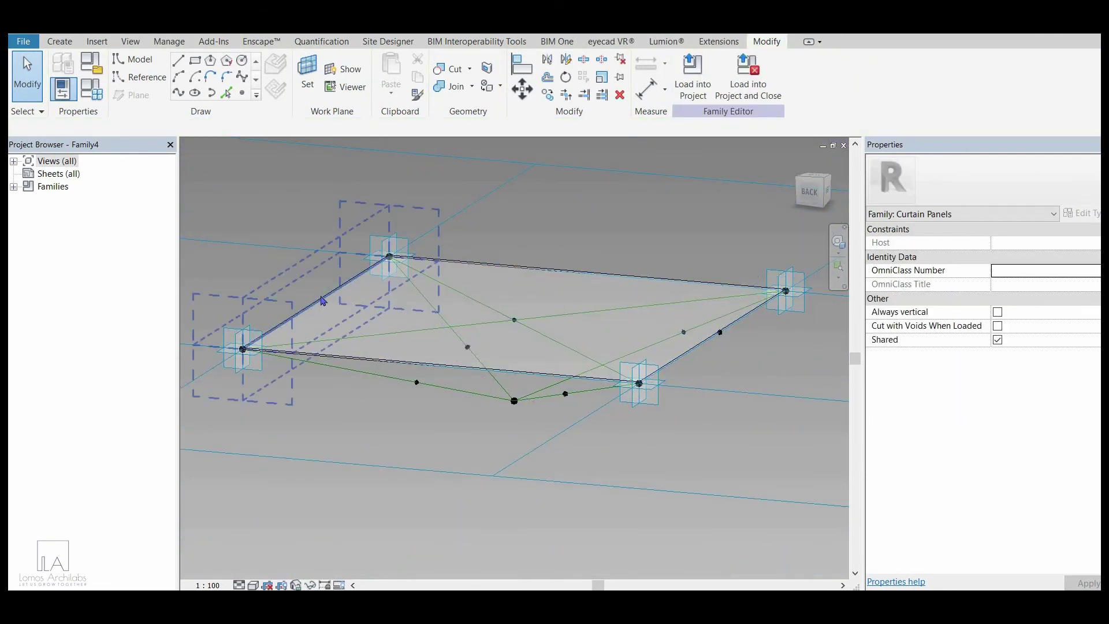
pyautogui.click(323, 300)
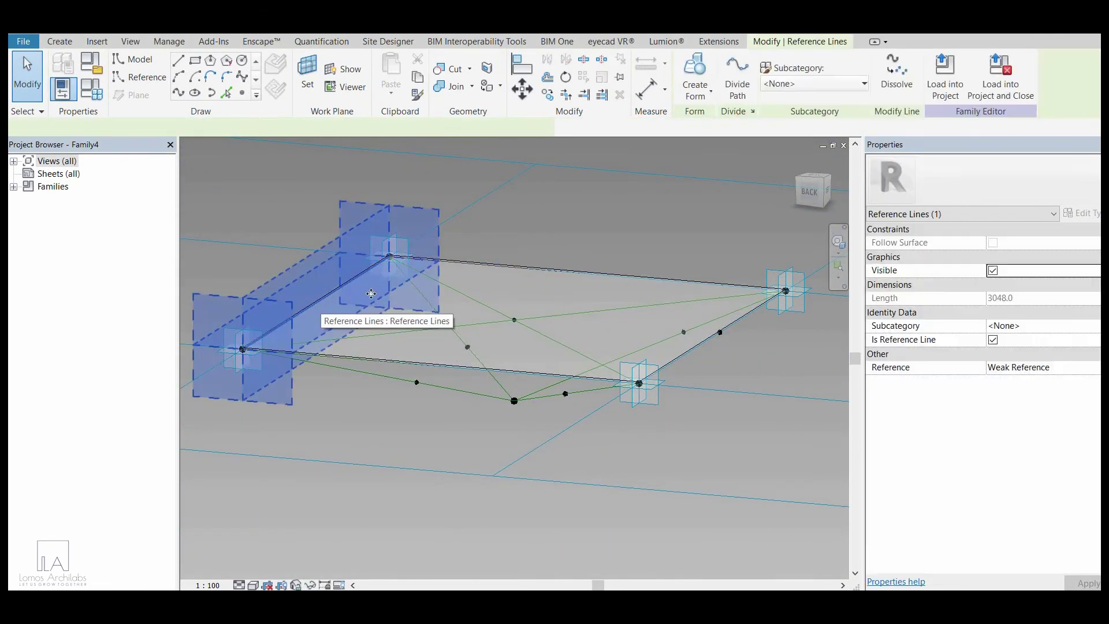
pyautogui.keyDown('ctrl'); pyautogui.click(451, 367); pyautogui.keyUp('ctrl')
pyautogui.keyDown('ctrl'); pyautogui.click(484, 373); pyautogui.keyUp('ctrl')
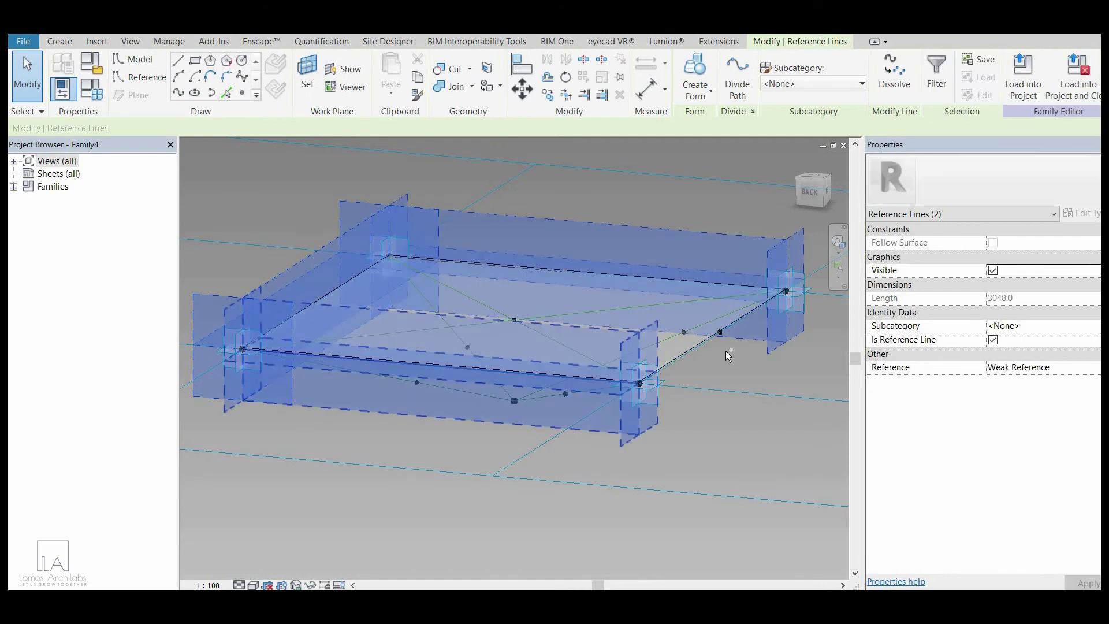
pyautogui.keyDown('ctrl'); pyautogui.click(688, 353); pyautogui.keyUp('ctrl')
pyautogui.scroll(3, 728, 316)
pyautogui.scroll(4, 728, 317)
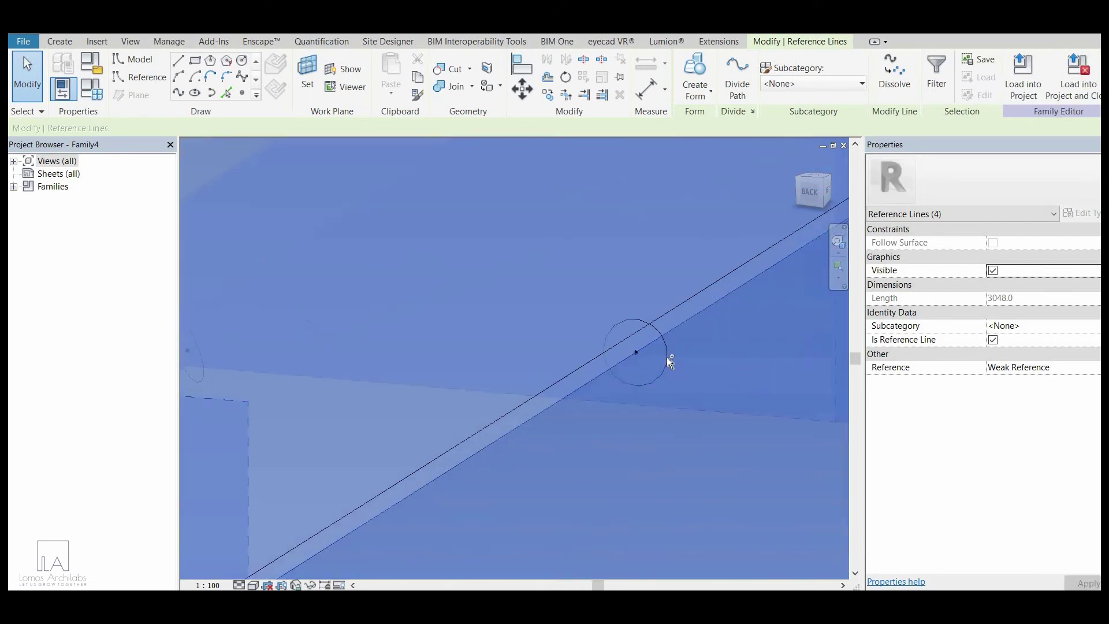
pyautogui.keyDown('ctrl'); pyautogui.click(667, 360); pyautogui.keyUp('ctrl')
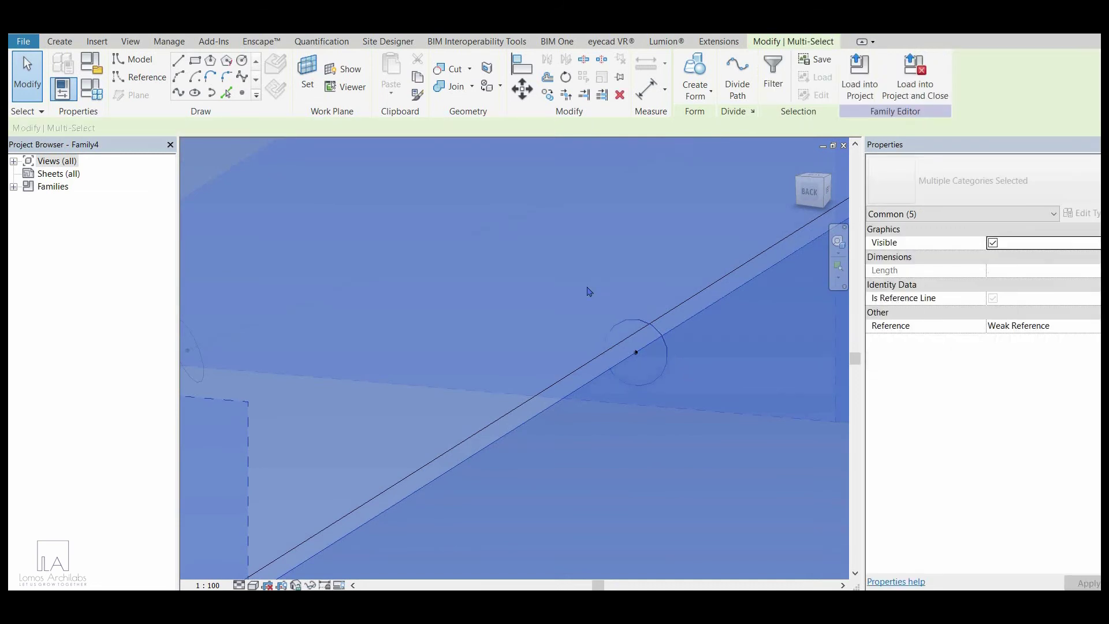
pyautogui.scroll(-3, 587, 292)
pyautogui.scroll(-6, 589, 292)
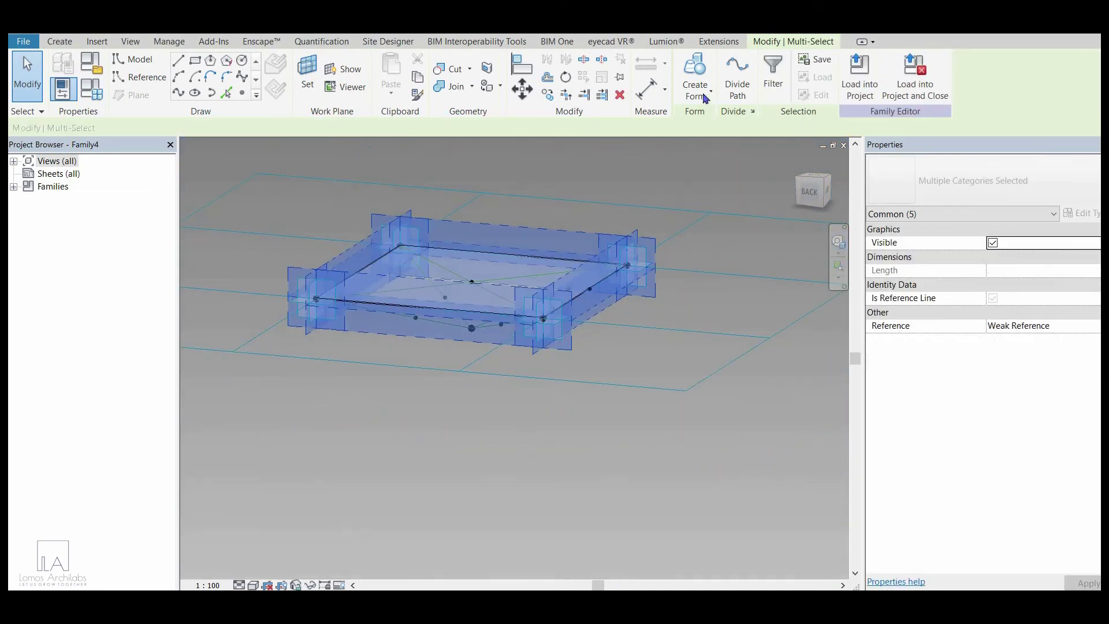
pyautogui.click(704, 92)
pyautogui.click(715, 118)
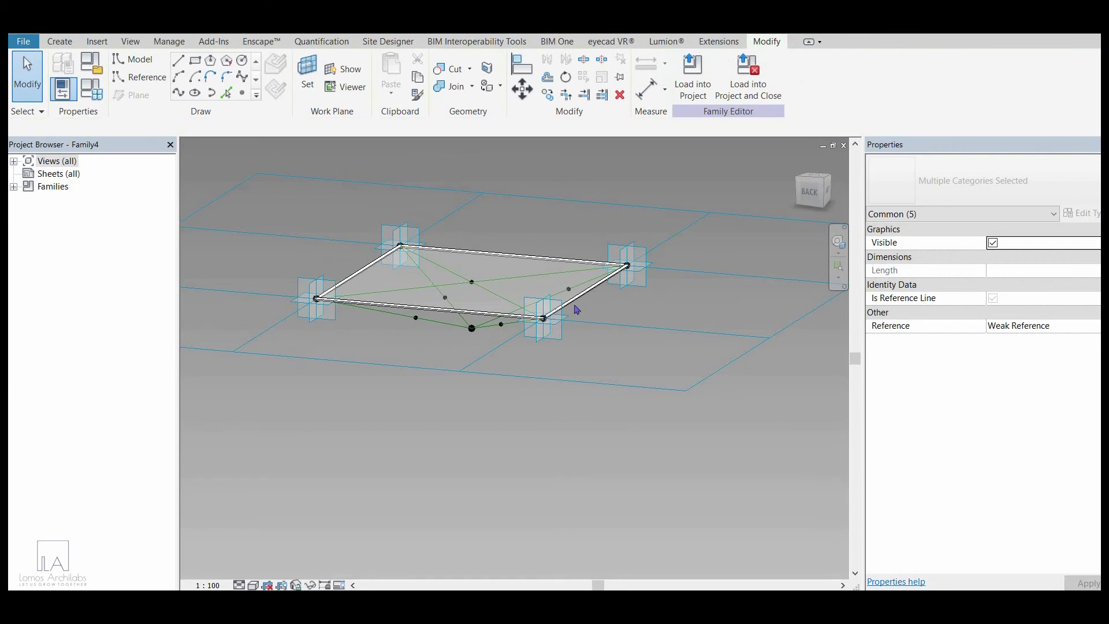
pyautogui.scroll(3, 545, 311)
pyautogui.scroll(2, 600, 305)
pyautogui.scroll(-2, 693, 321)
pyautogui.click(692, 318)
pyautogui.click(675, 284)
pyautogui.keyDown('ctrl'); pyautogui.click(648, 249); pyautogui.keyUp('ctrl')
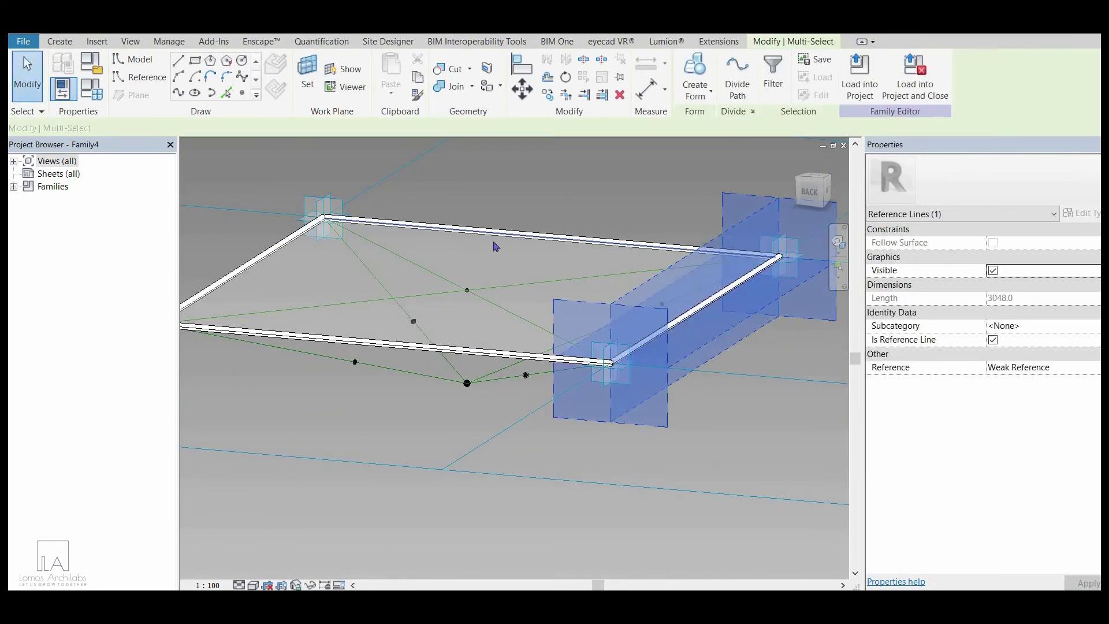
pyautogui.press('Escape')
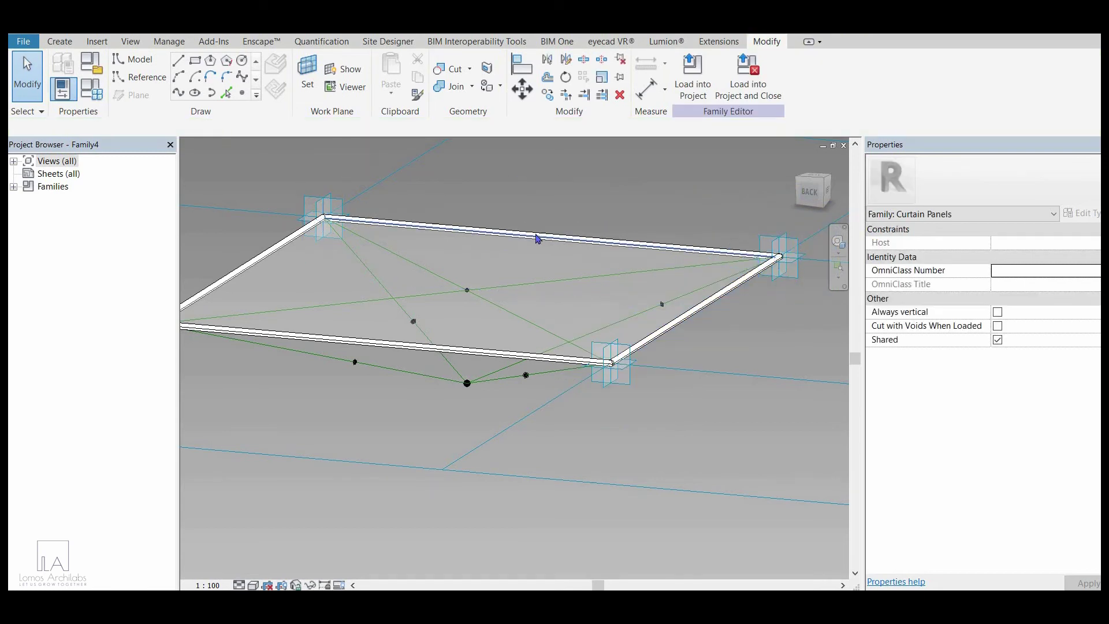
# Step: Create a new material for the tubular frame and open the appearance asset library for it
pyautogui.click(670, 329)
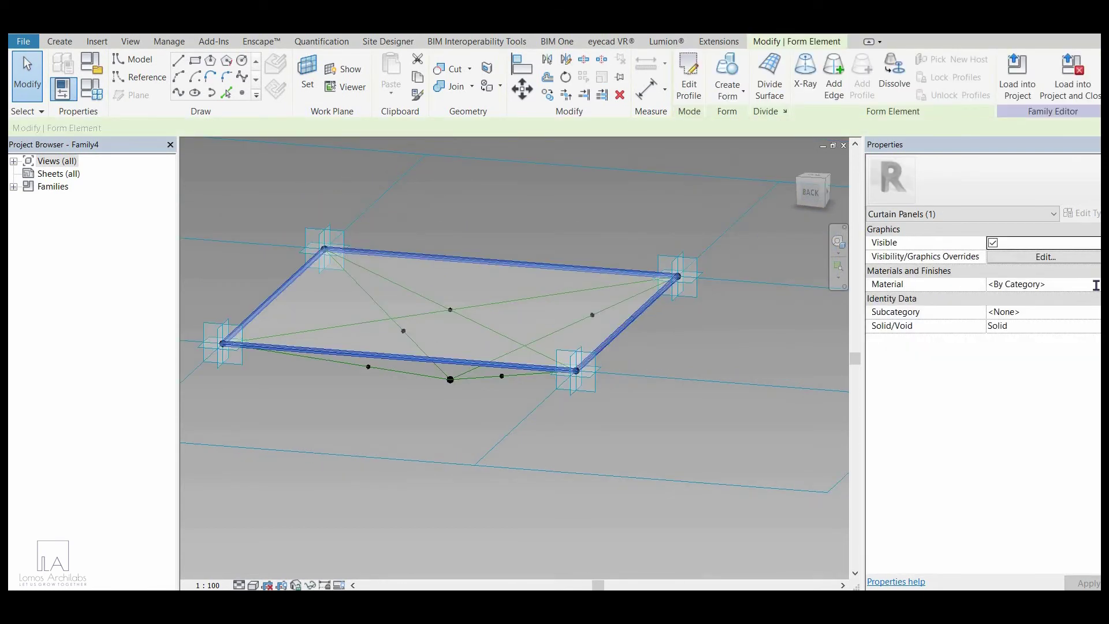
pyautogui.click(1096, 286)
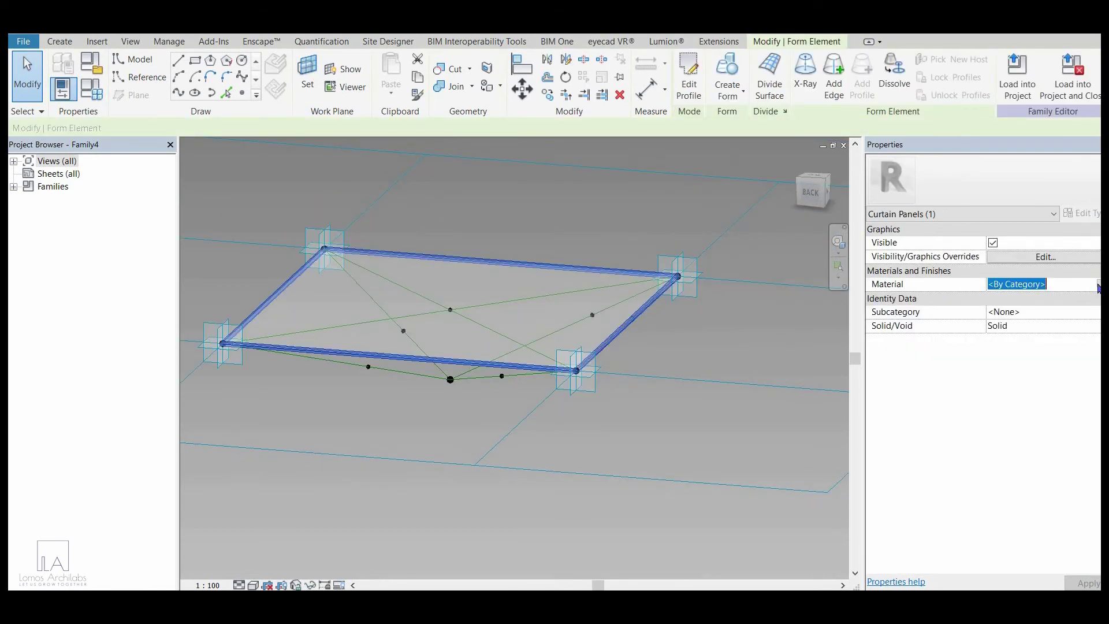
pyautogui.click(1099, 285)
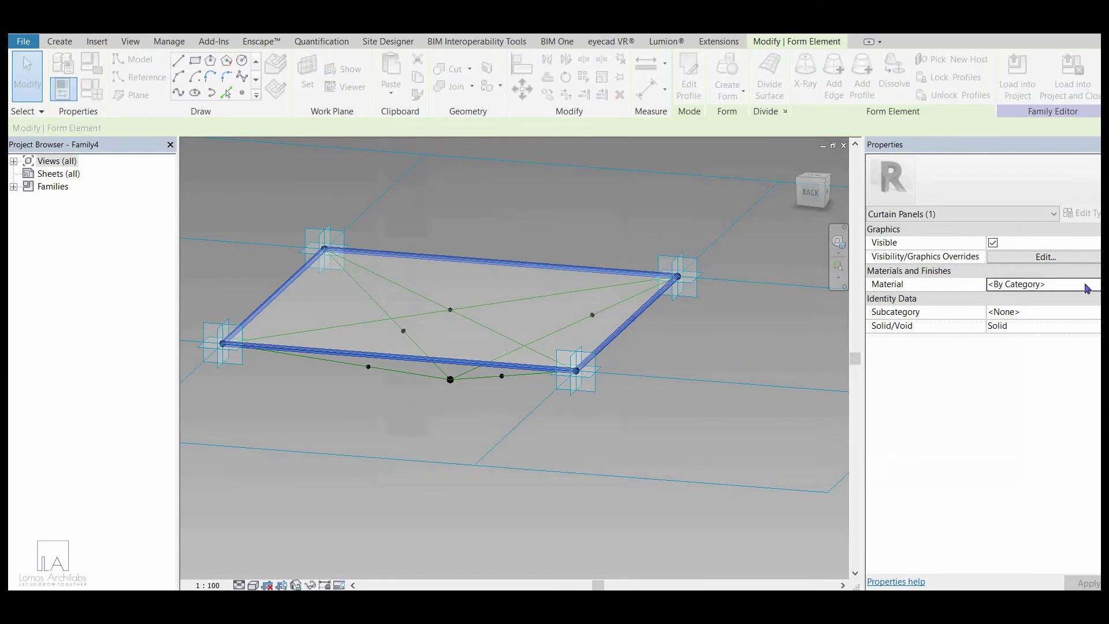
pyautogui.click(549, 380)
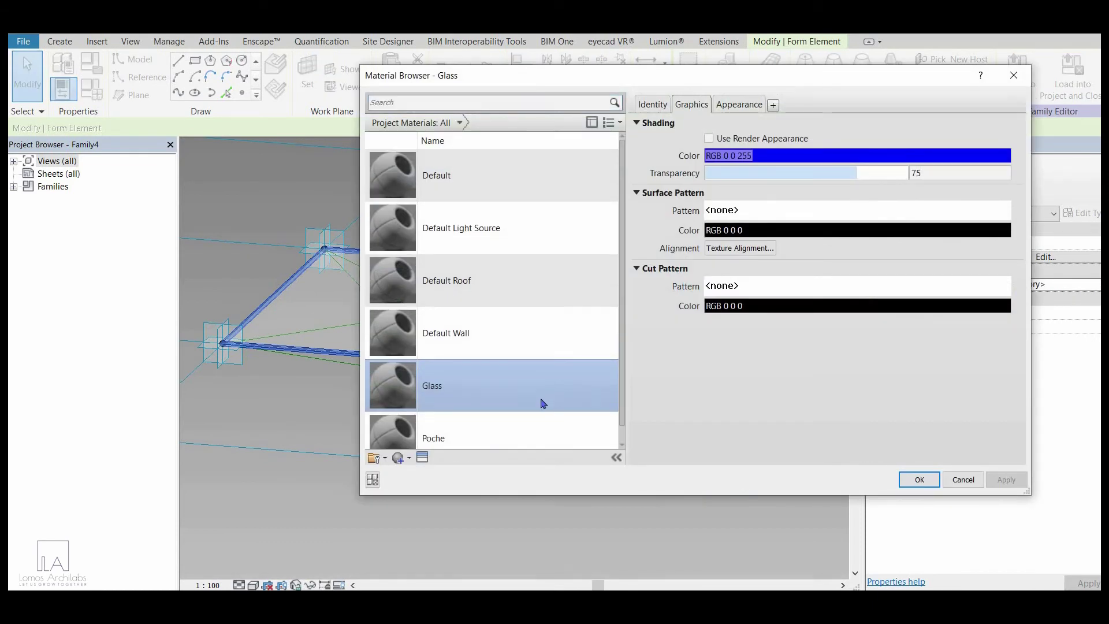
pyautogui.scroll(-1, 432, 465)
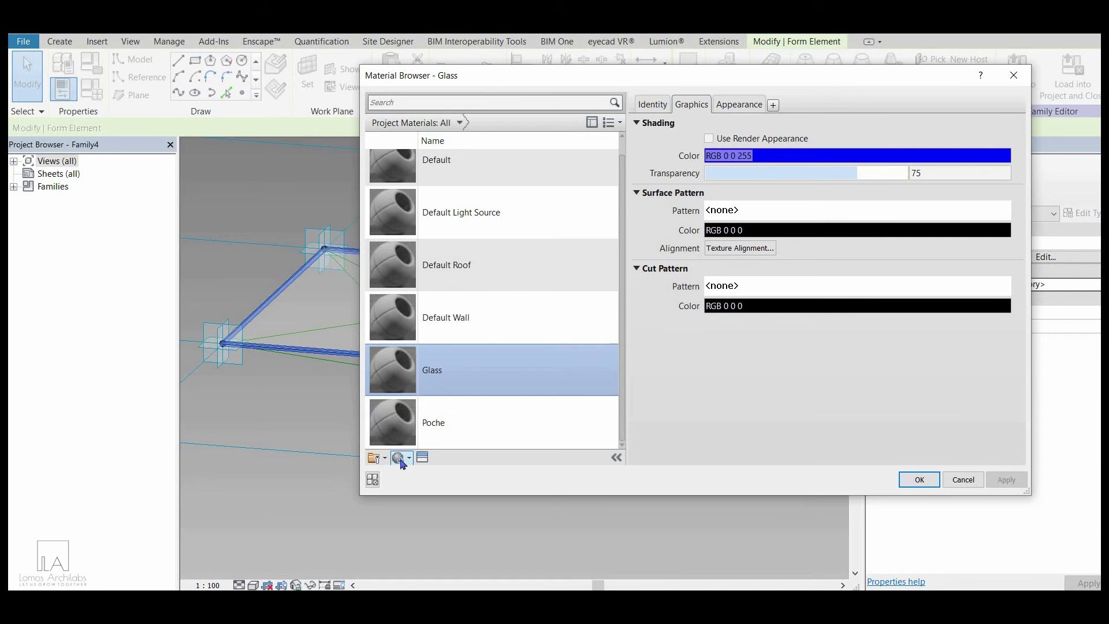
pyautogui.click(402, 463)
pyautogui.click(425, 470)
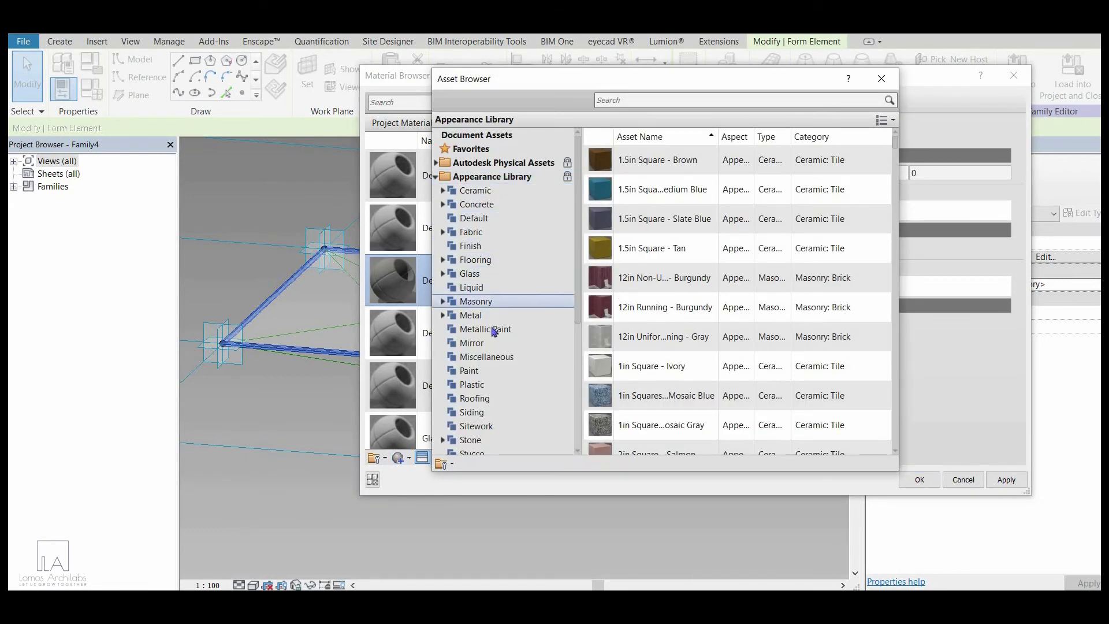
# Step: Give the new material the Handrails and Railings - Painted White appearance from Metal: Fabricated and assign it to the frame
pyautogui.click(443, 316)
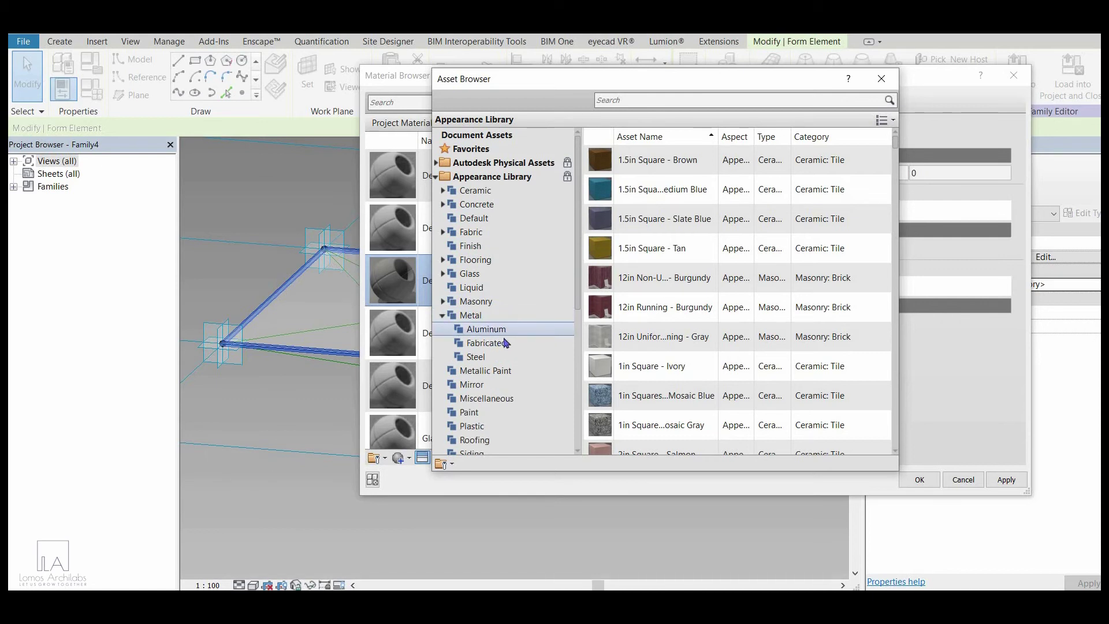
pyautogui.click(491, 347)
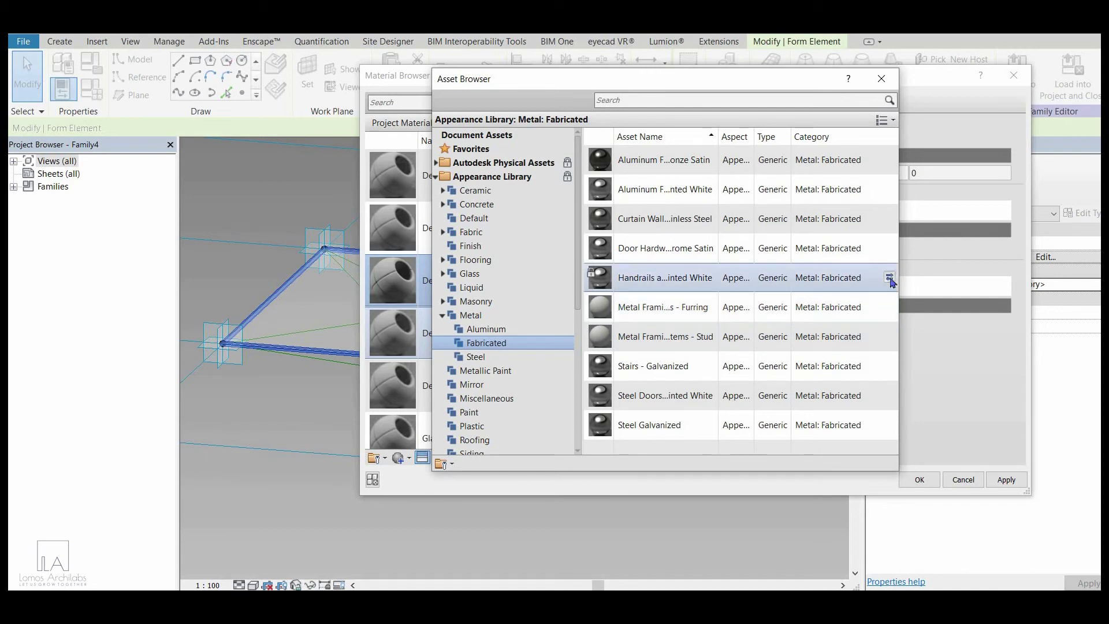
pyautogui.click(889, 277)
pyautogui.click(882, 78)
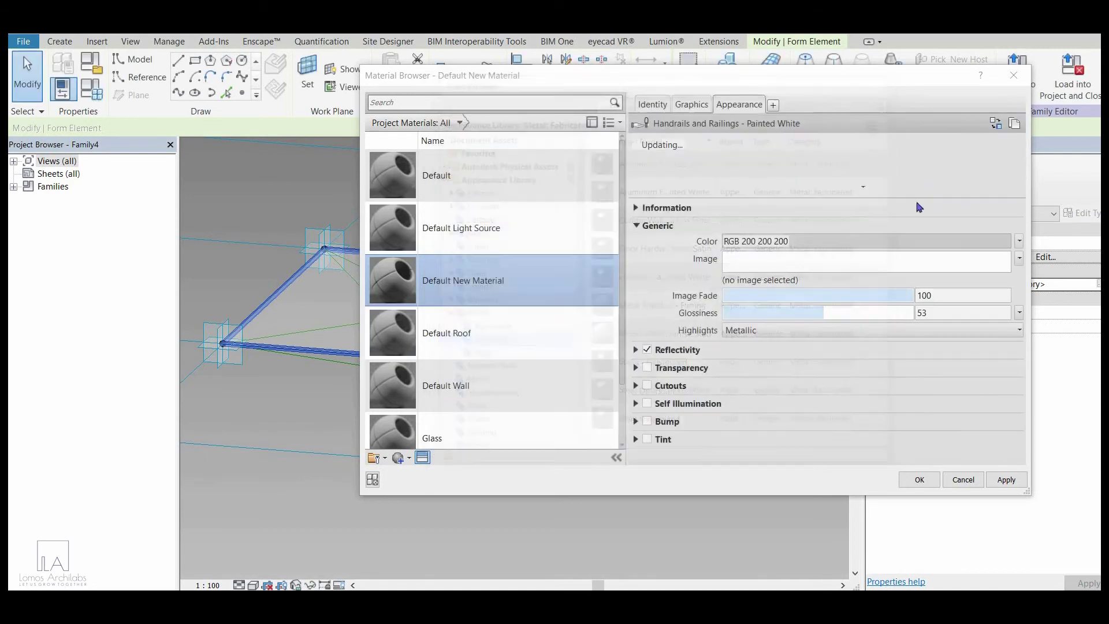
pyautogui.click(1006, 480)
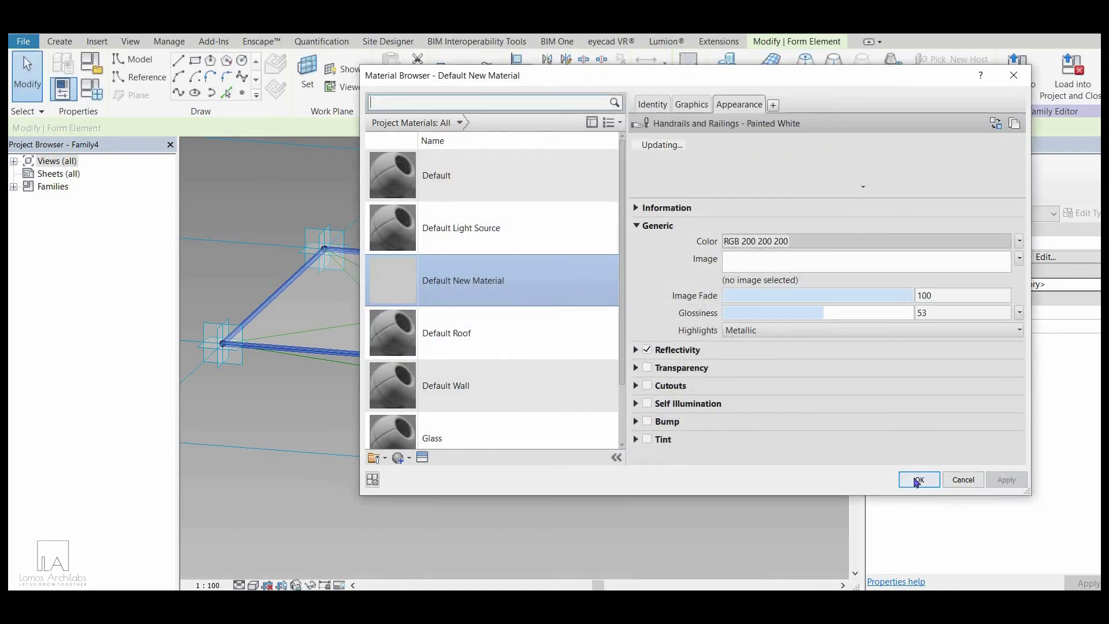
pyautogui.click(919, 480)
pyautogui.click(630, 482)
# Step: Create the first tubular strut by sweeping its circle along the reference line from the offset point to a panel corner
pyautogui.scroll(2, 582, 414)
pyautogui.scroll(-2, 488, 379)
pyautogui.scroll(8, 495, 372)
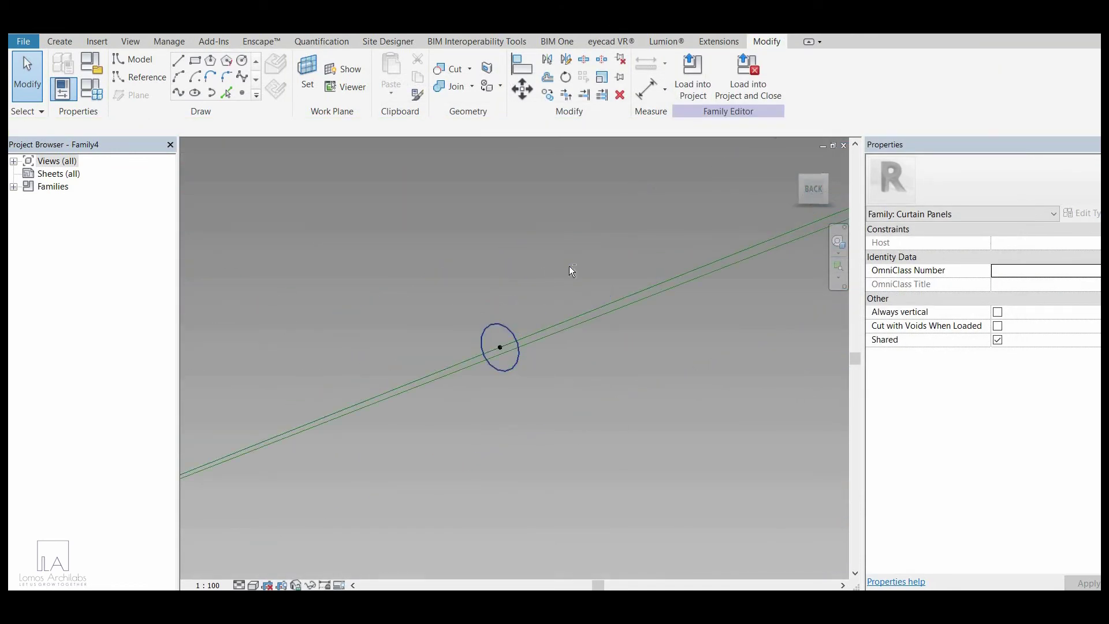
pyautogui.click(517, 338)
pyautogui.keyDown('shift'); pyautogui.moveTo(547, 341); pyautogui.dragTo(591, 350, button='middle'); pyautogui.keyUp('shift')
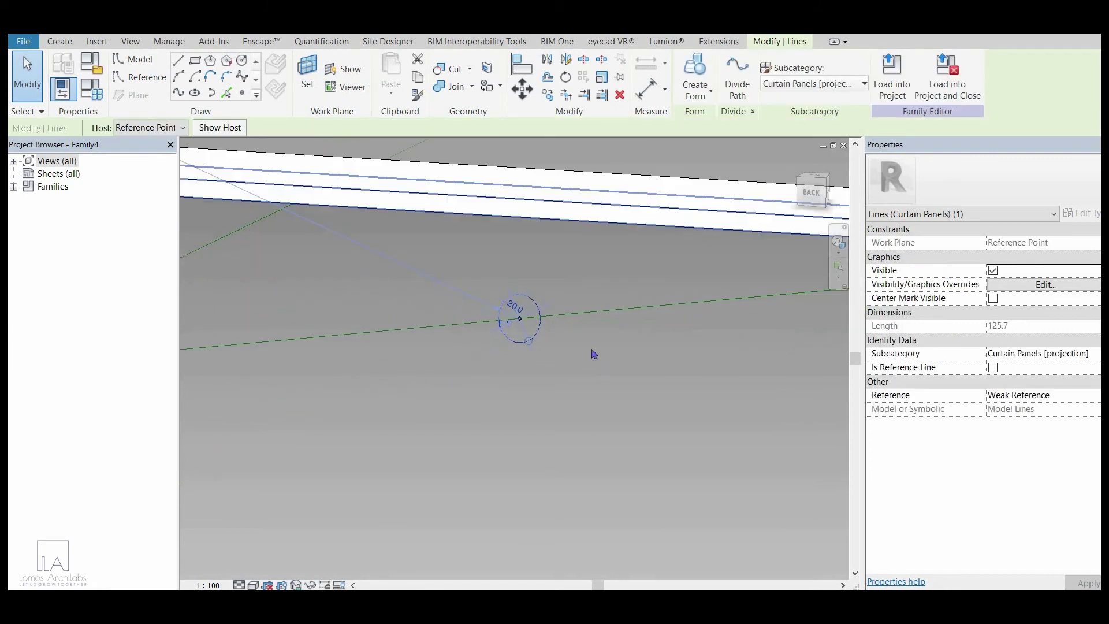
pyautogui.keyDown('ctrl'); pyautogui.click(605, 310); pyautogui.keyUp('ctrl')
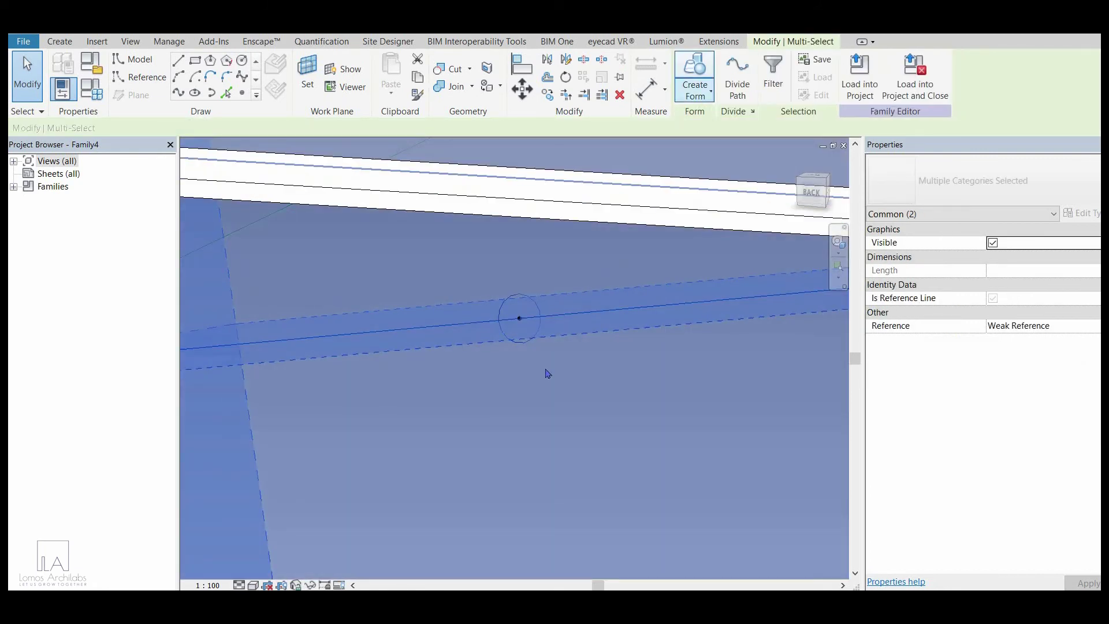
pyautogui.scroll(-6, 555, 381)
pyautogui.click(713, 124)
pyautogui.click(463, 404)
# Step: Create the second tubular strut from the circle and reference line beside the first strut
pyautogui.keyDown('shift'); pyautogui.moveTo(532, 401); pyautogui.dragTo(339, 401, button='middle'); pyautogui.keyUp('shift')
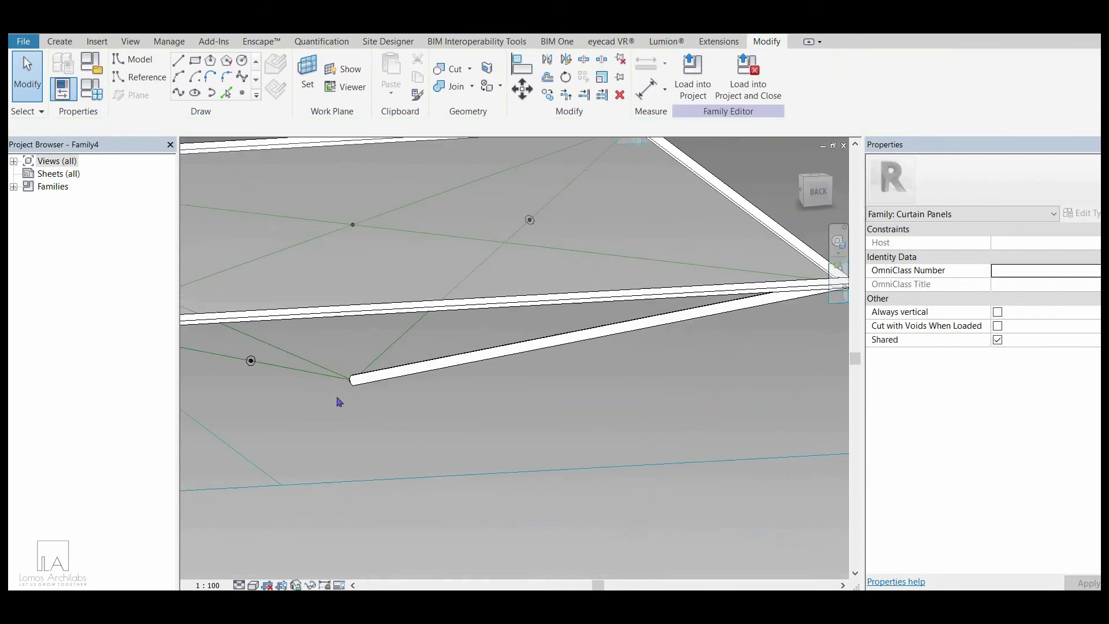
pyautogui.click(306, 385)
pyautogui.scroll(5, 306, 385)
pyautogui.scroll(1, 416, 385)
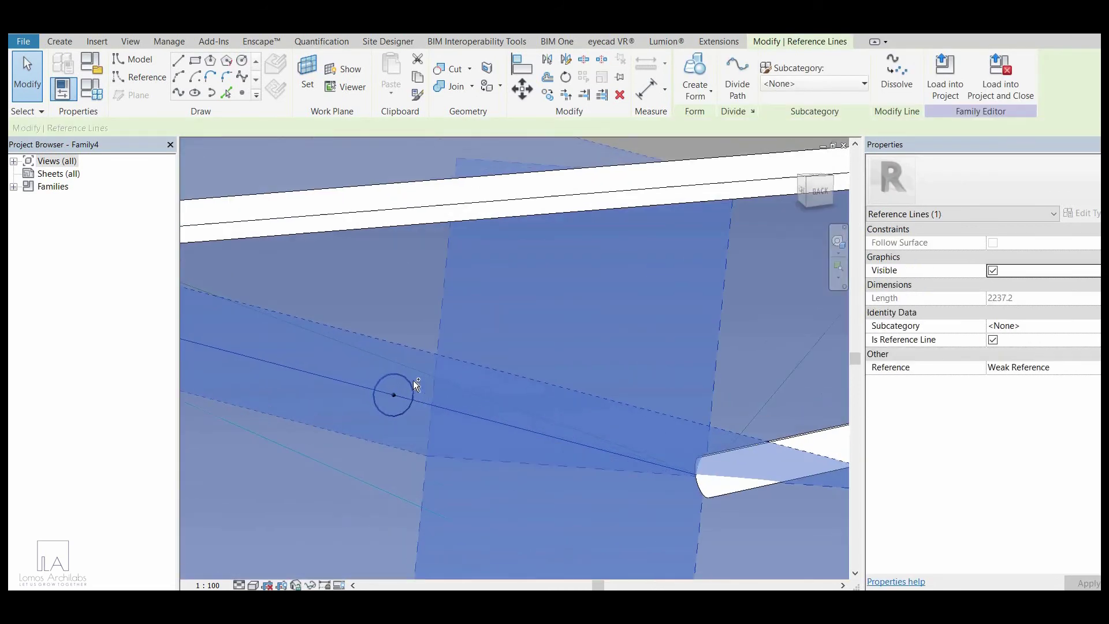
pyautogui.click(696, 92)
pyautogui.click(708, 124)
pyautogui.scroll(-1, 652, 288)
pyautogui.scroll(-7, 659, 329)
# Step: Create the third tubular strut by sweeping the circle along the next reference line from the offset point
pyautogui.keyDown('shift'); pyautogui.moveTo(750, 327); pyautogui.dragTo(499, 367, button='middle'); pyautogui.keyUp('shift')
pyautogui.scroll(2, 602, 367)
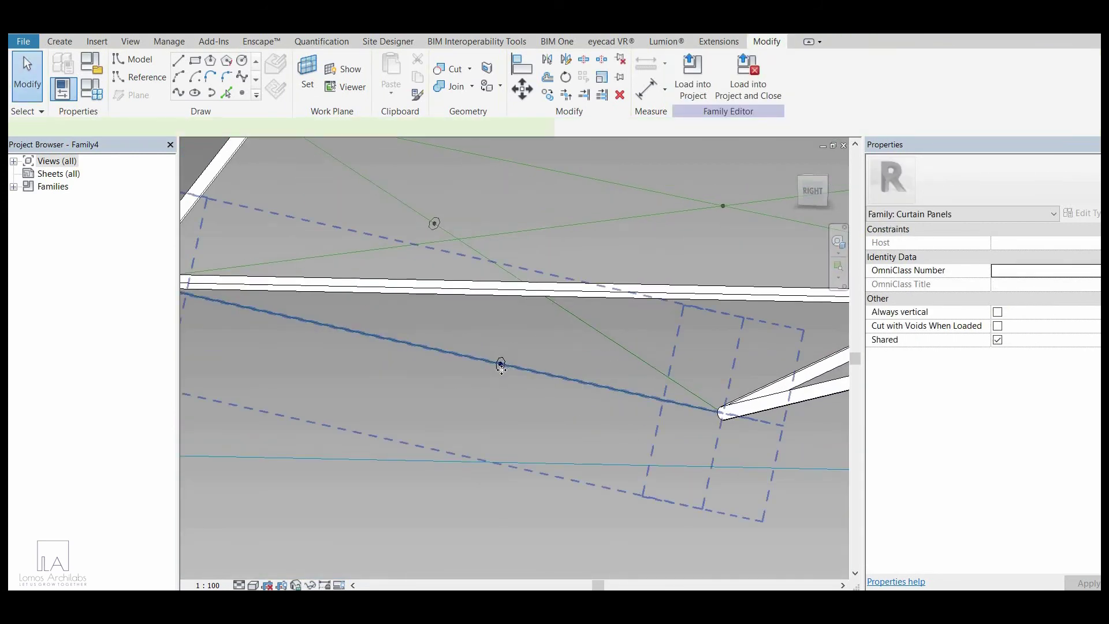
pyautogui.click(500, 367)
pyautogui.scroll(2, 503, 370)
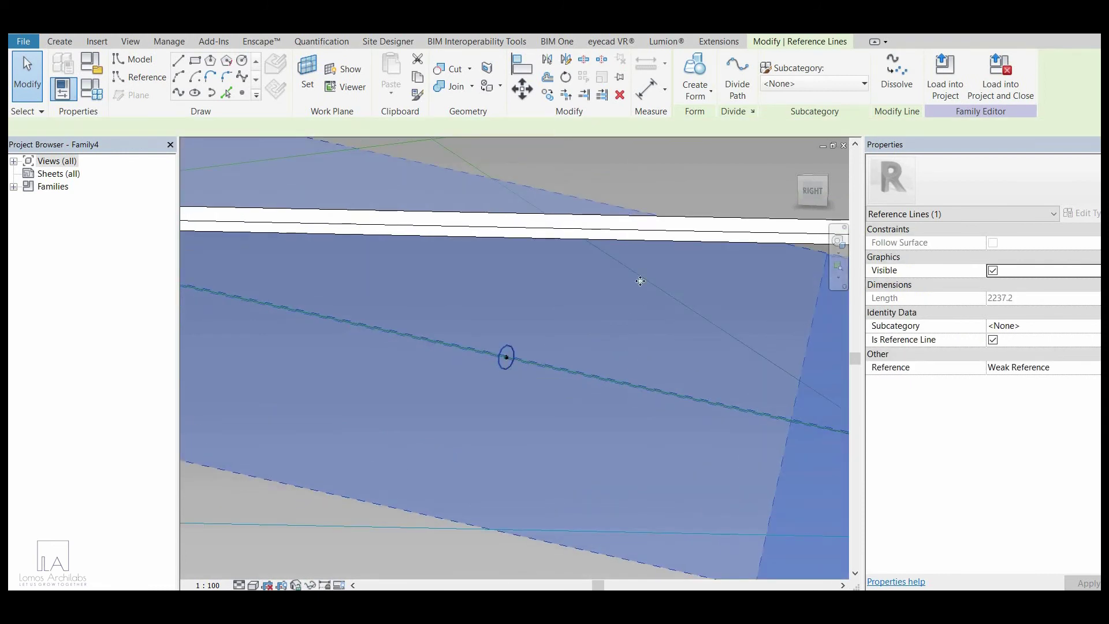
pyautogui.keyDown('ctrl'); pyautogui.click(624, 217); pyautogui.keyUp('ctrl')
pyautogui.click(699, 91)
pyautogui.click(705, 130)
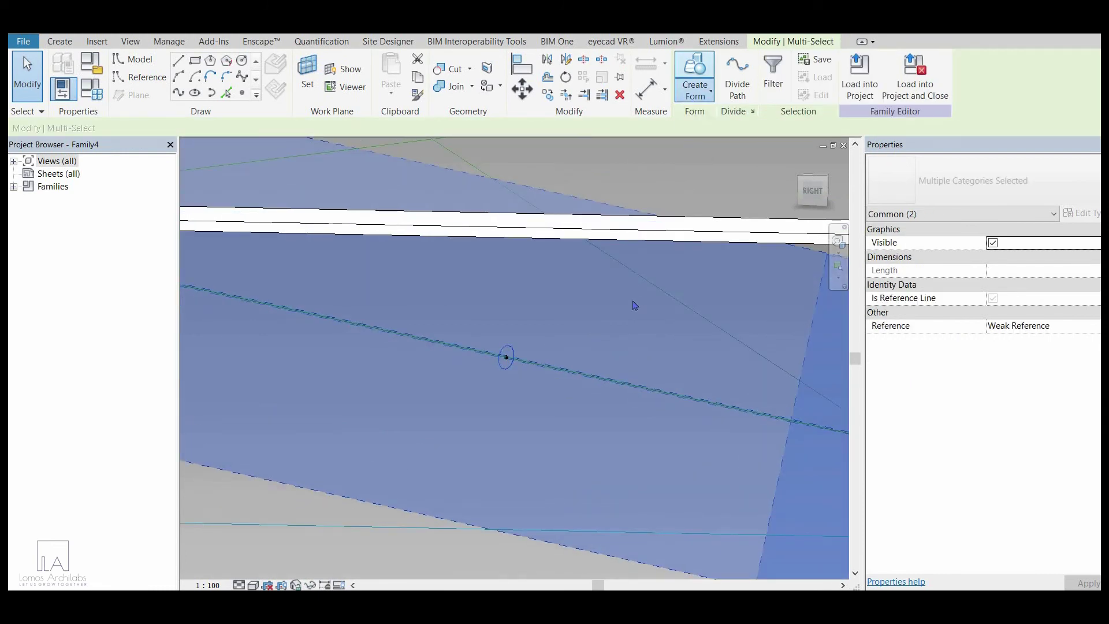
# Step: Create the fourth tubular strut from the last remaining circle and its reference line
pyautogui.keyDown('shift'); pyautogui.moveTo(807, 285); pyautogui.dragTo(653, 250, button='middle'); pyautogui.keyUp('shift')
pyautogui.scroll(3, 653, 250)
pyautogui.click(568, 263)
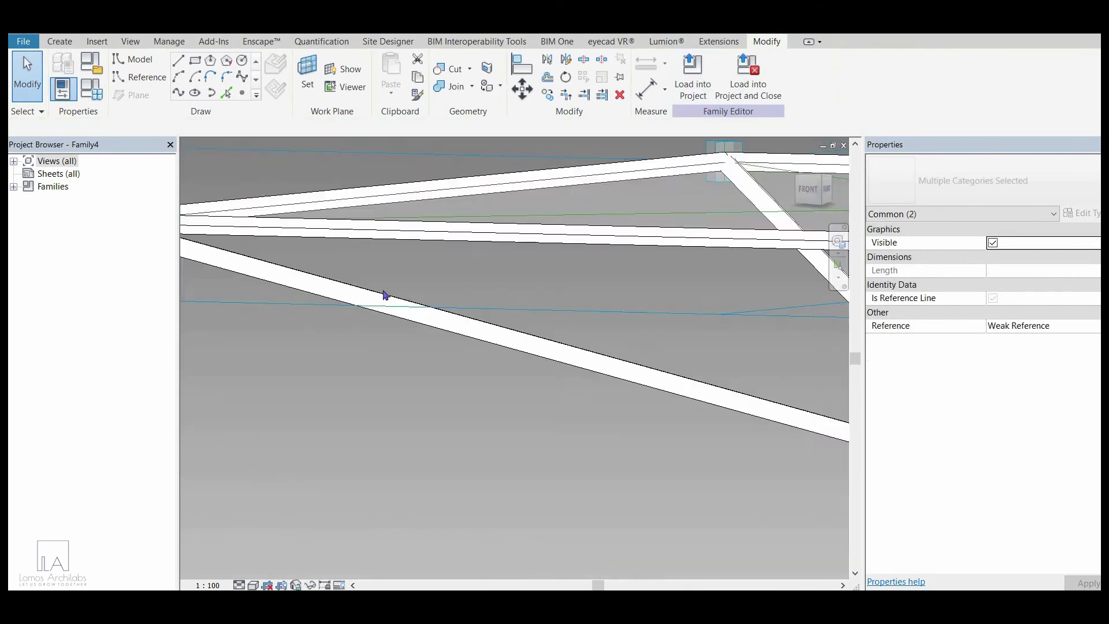
pyautogui.click(669, 403)
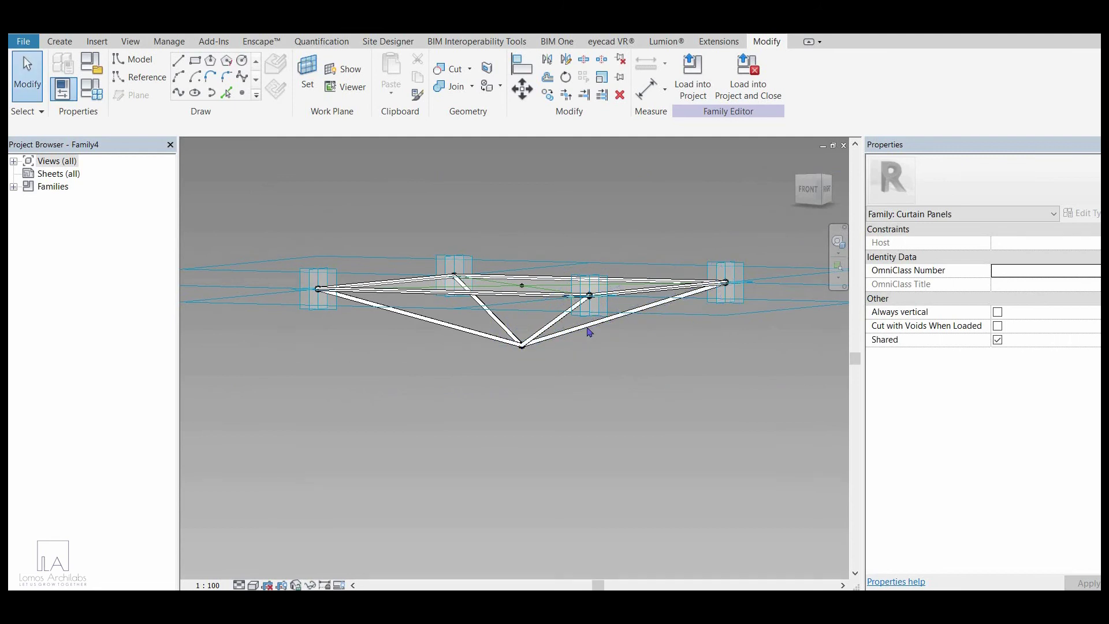
# Step: Assign Default New Material to the struts that run from the offset point to the panel corners
pyautogui.keyDown('shift'); pyautogui.moveTo(590, 332); pyautogui.dragTo(549, 343, button='middle'); pyautogui.keyUp('shift')
pyautogui.scroll(2, 551, 347)
pyautogui.click(545, 336)
pyautogui.press('Escape')
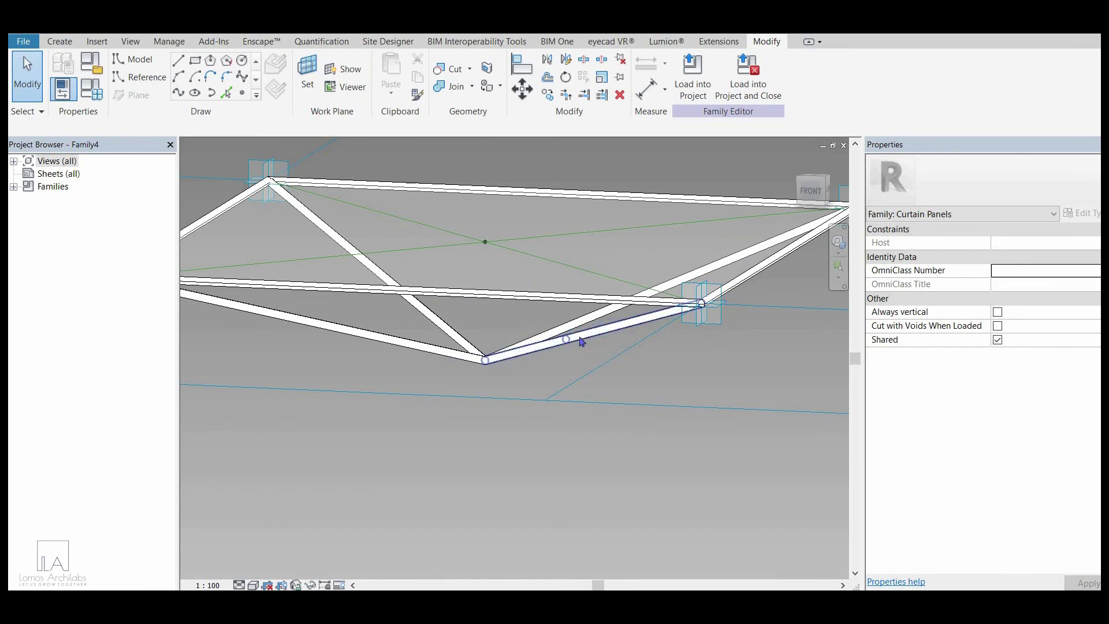
pyautogui.click(576, 341)
pyautogui.keyDown('shift'); pyautogui.moveTo(550, 331); pyautogui.dragTo(426, 349, button='middle'); pyautogui.keyUp('shift')
pyautogui.scroll(2, 624, 341)
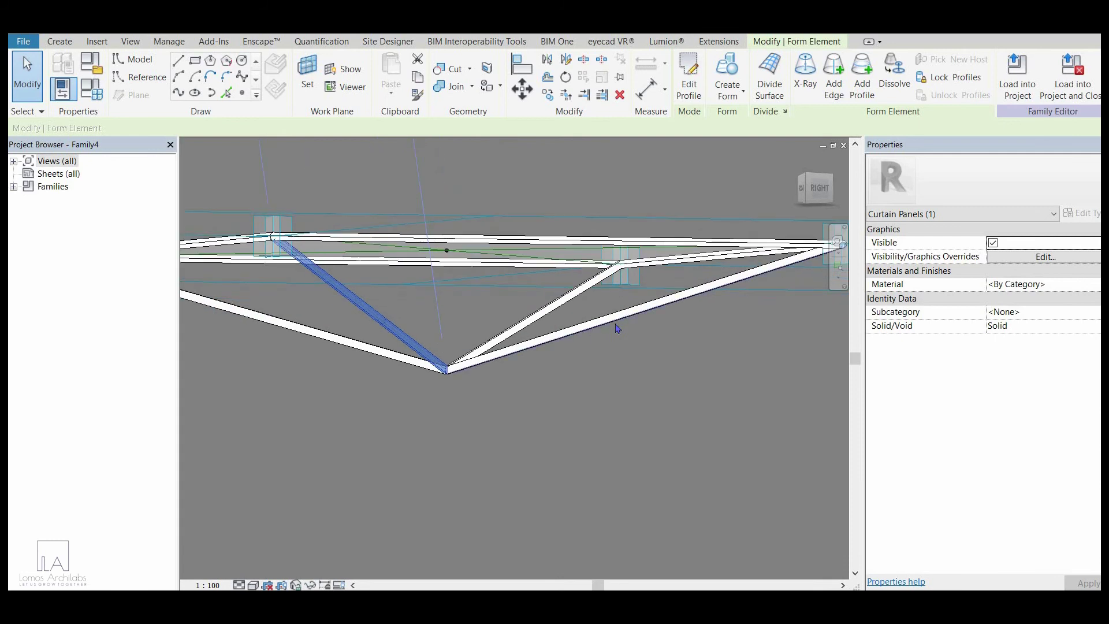
pyautogui.click(1094, 286)
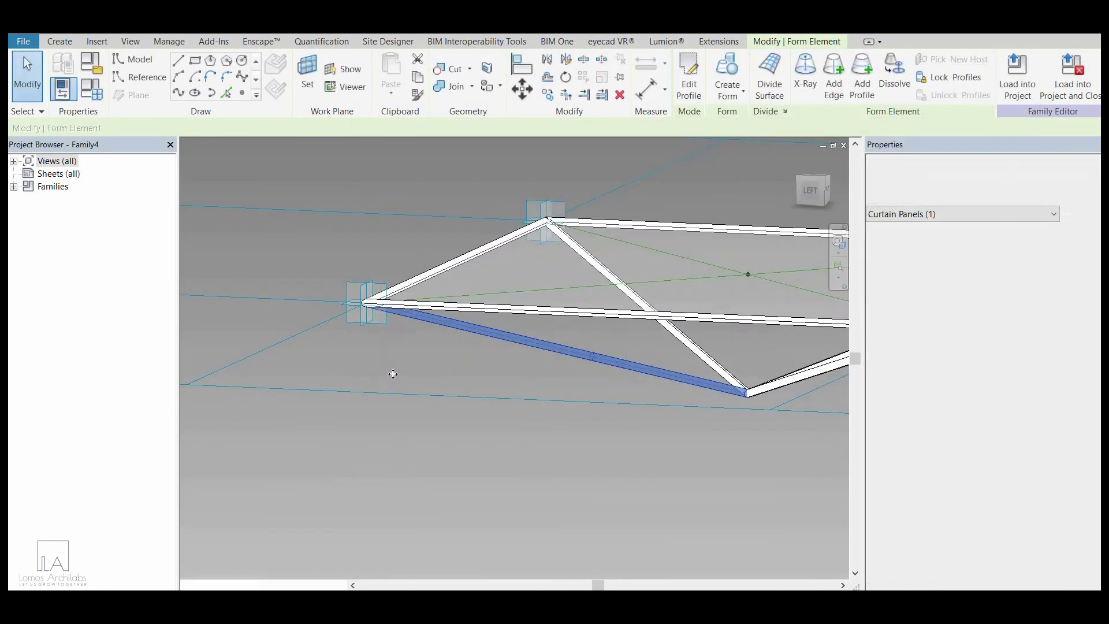
pyautogui.scroll(-5, 537, 440)
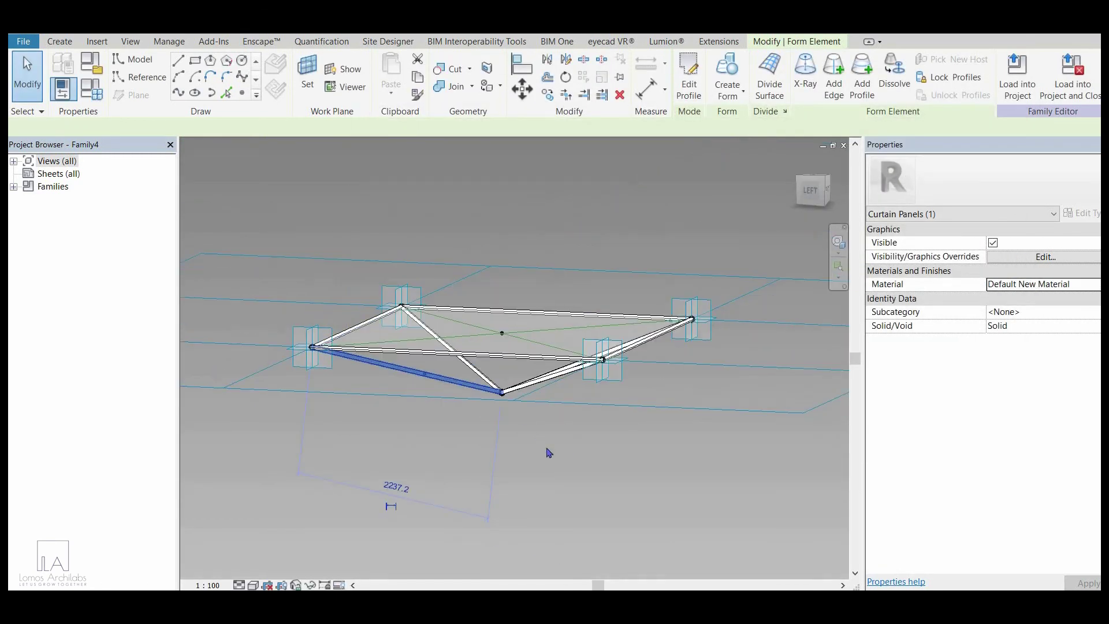
pyautogui.click(613, 469)
# Step: Load the finished curtain panel family into the mass family and switch to its 3D view
pyautogui.keyDown('shift'); pyautogui.moveTo(442, 473); pyautogui.dragTo(631, 243, button='middle'); pyautogui.keyUp('shift')
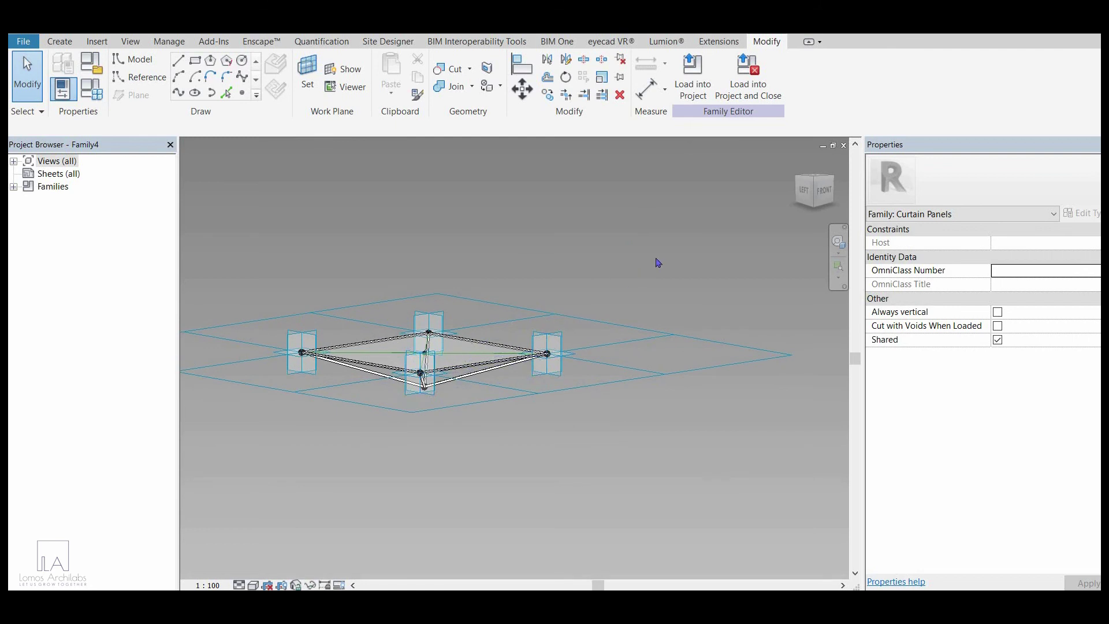
pyautogui.click(685, 76)
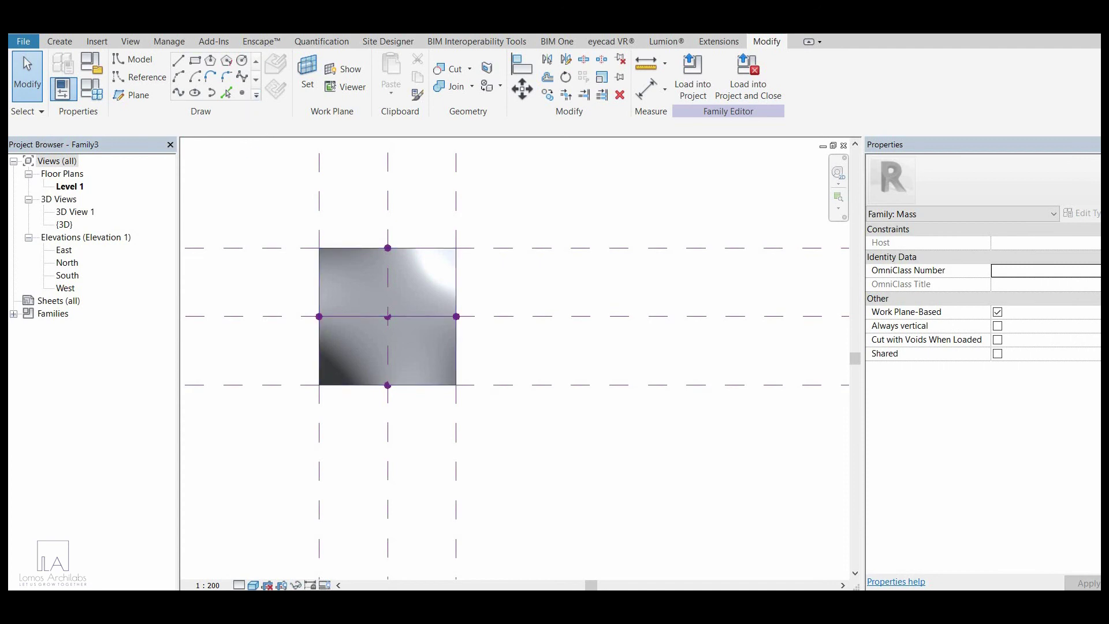
pyautogui.hotkey('ctrl', 'Tab')
pyautogui.keyDown('shift'); pyautogui.moveTo(395, 359); pyautogui.dragTo(347, 345, button='middle'); pyautogui.keyUp('shift')
pyautogui.scroll(-2, 347, 345)
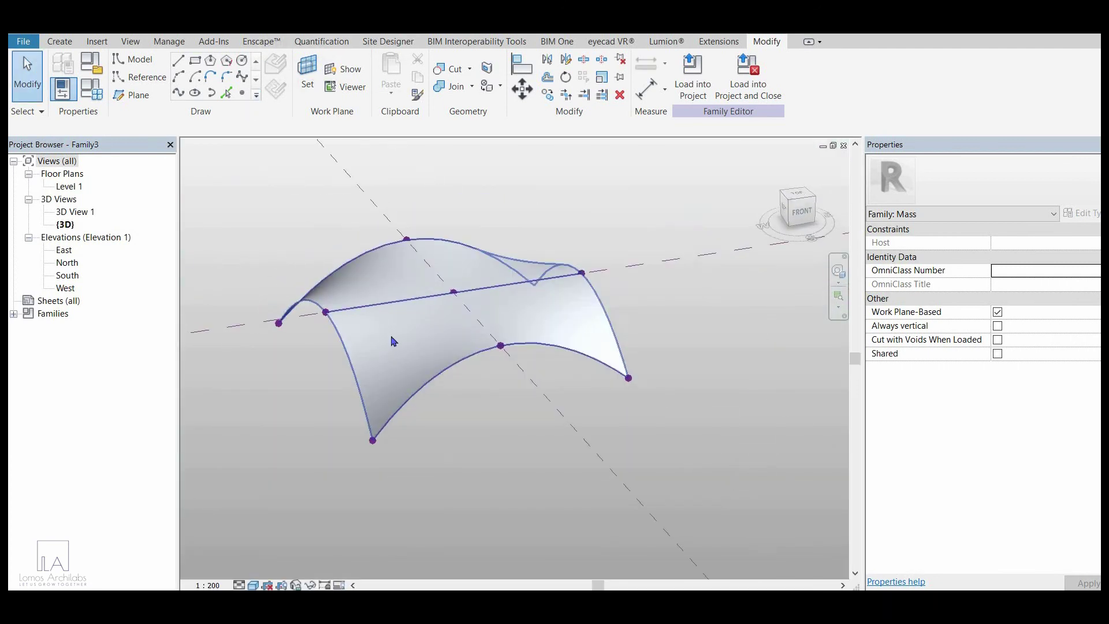
# Step: Divide the curved form's surface into a UV grid with 10 U and 10 V divisions
pyautogui.click(405, 329)
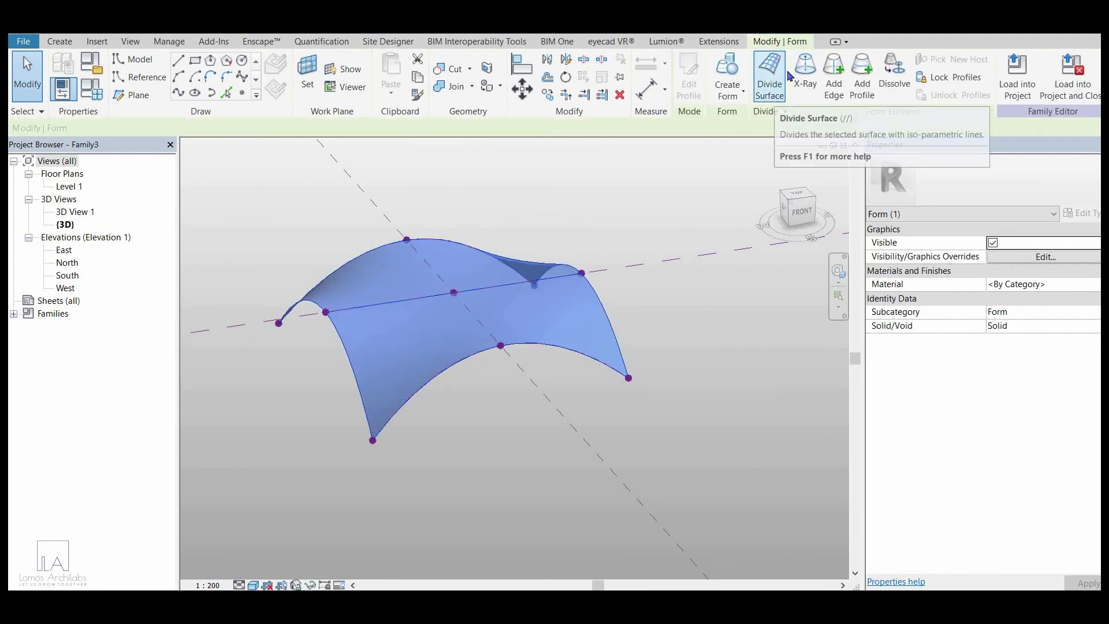
pyautogui.click(770, 72)
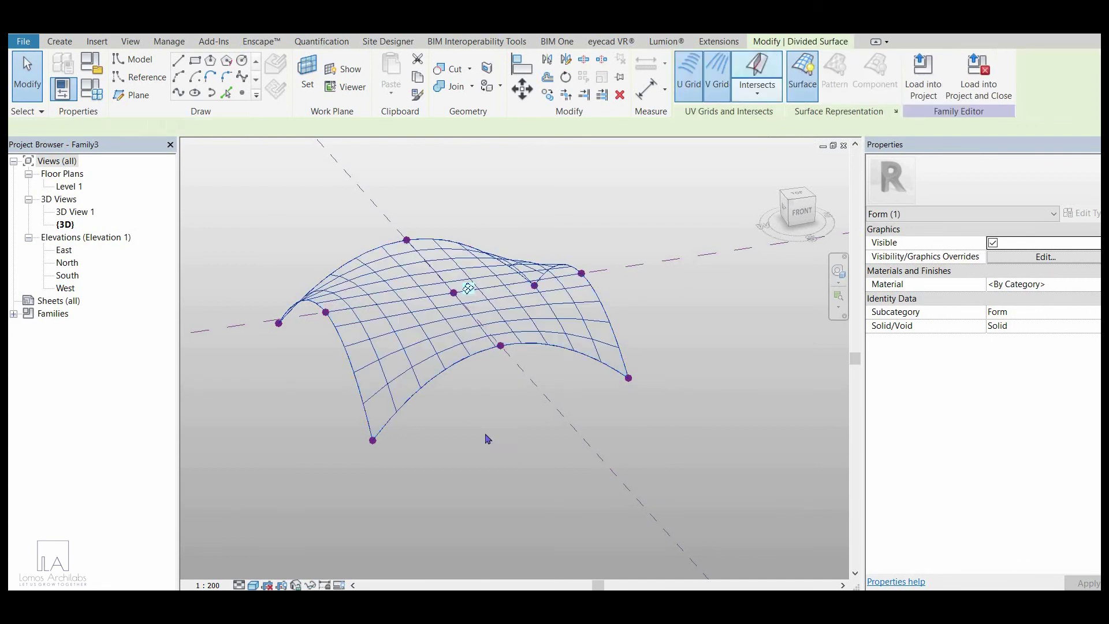
pyautogui.keyDown('shift'); pyautogui.moveTo(466, 483); pyautogui.dragTo(459, 471, button='middle'); pyautogui.keyUp('shift')
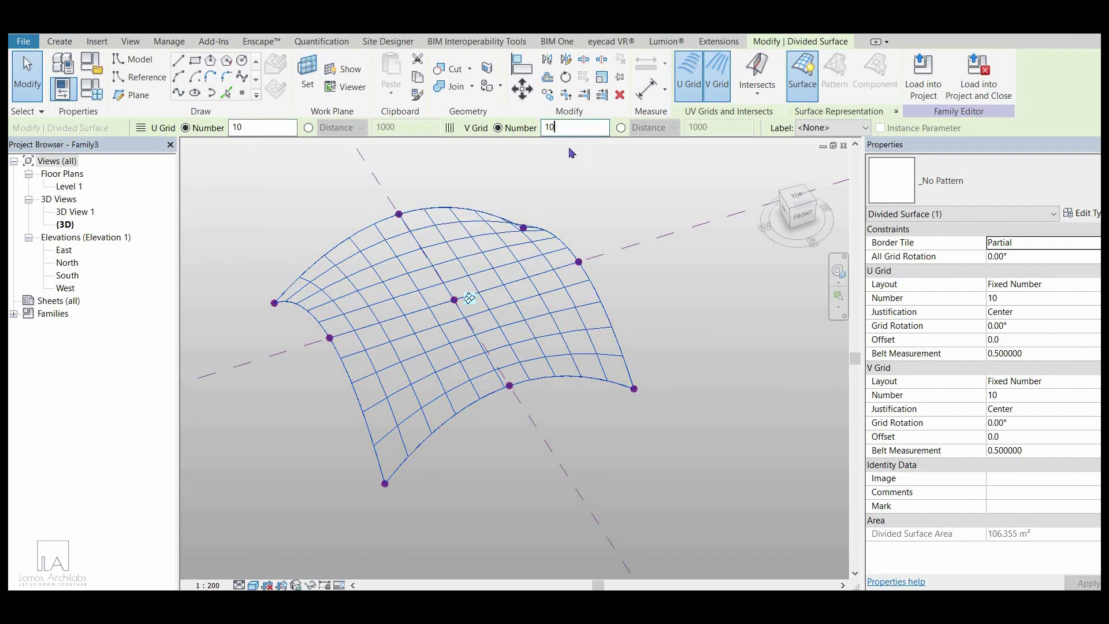
pyautogui.press('Escape')
pyautogui.click(539, 329)
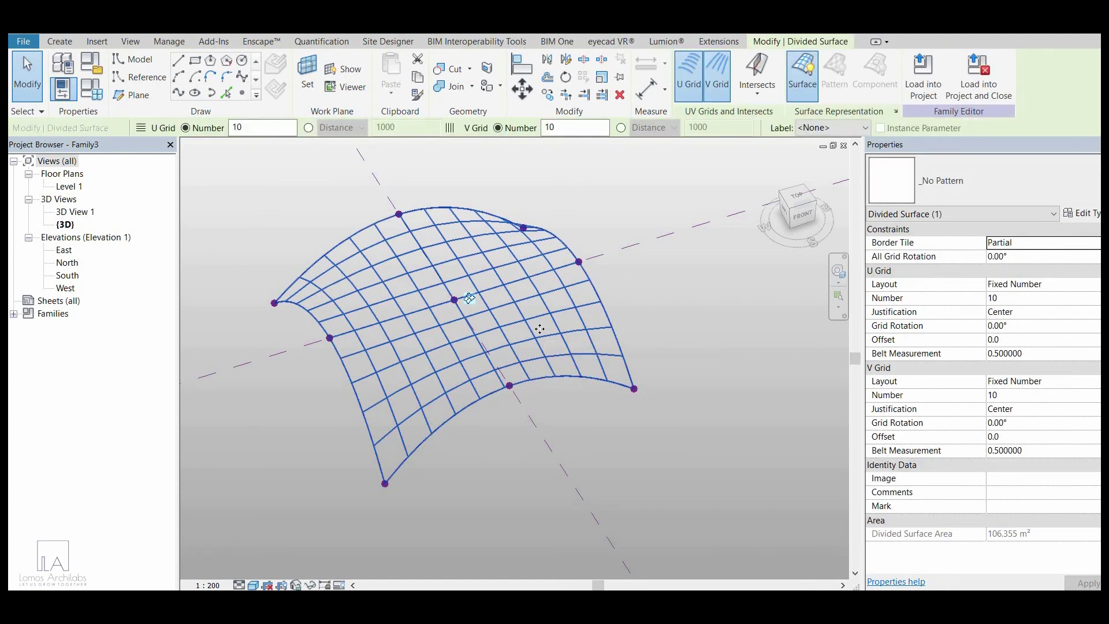
pyautogui.keyDown('shift'); pyautogui.moveTo(540, 329); pyautogui.dragTo(572, 289, button='middle'); pyautogui.keyUp('shift')
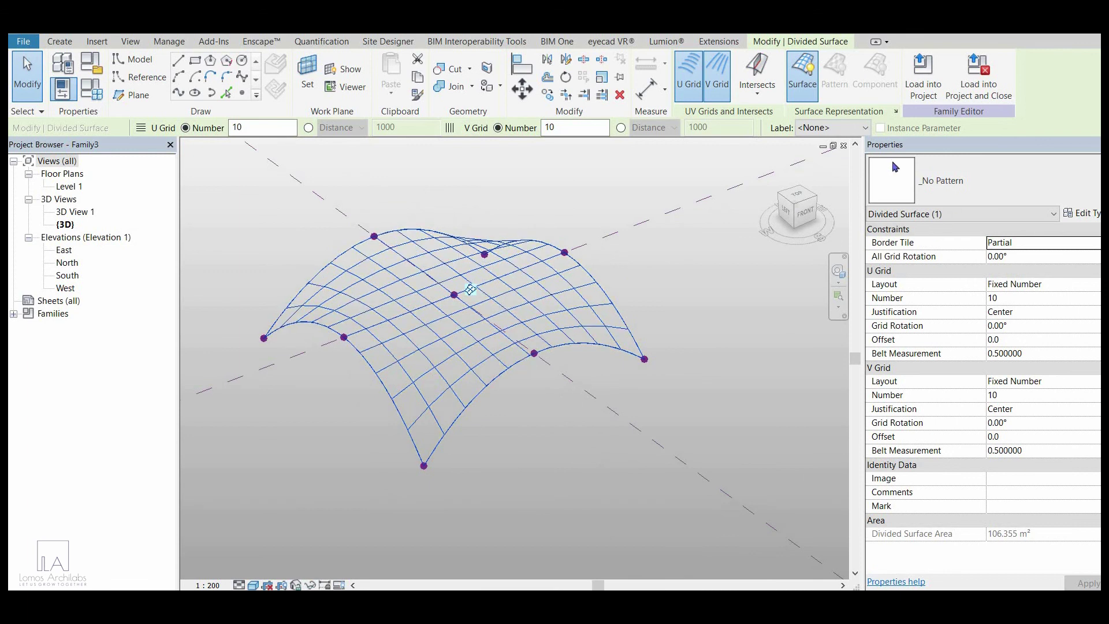
# Step: Replace the divided surface's _No Pattern type with the loaded curtain panel family
pyautogui.press('Escape')
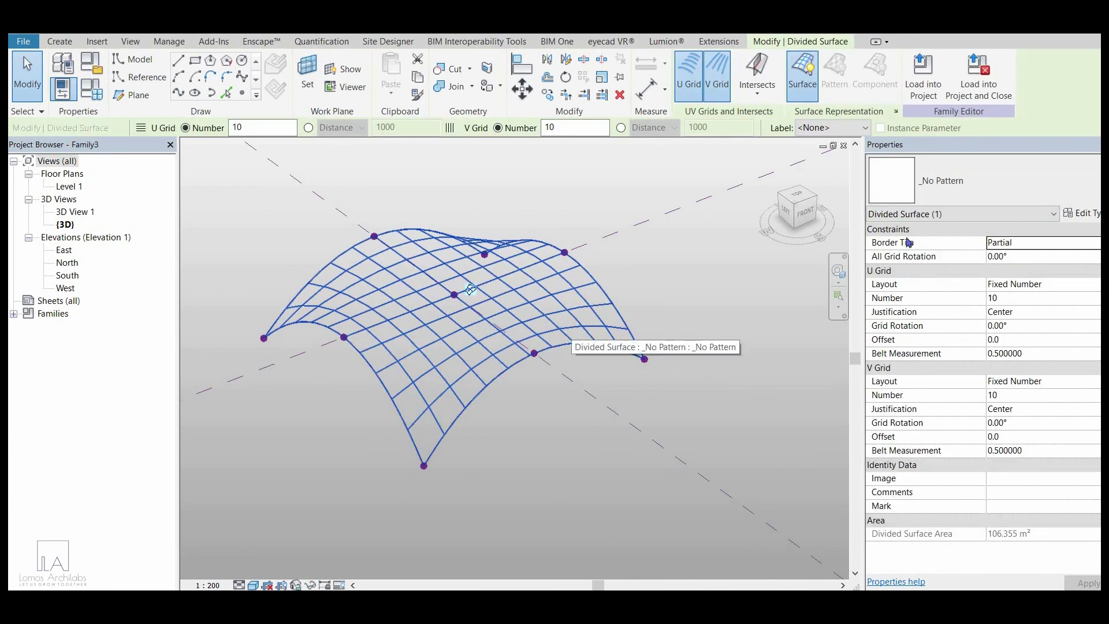
pyautogui.click(565, 345)
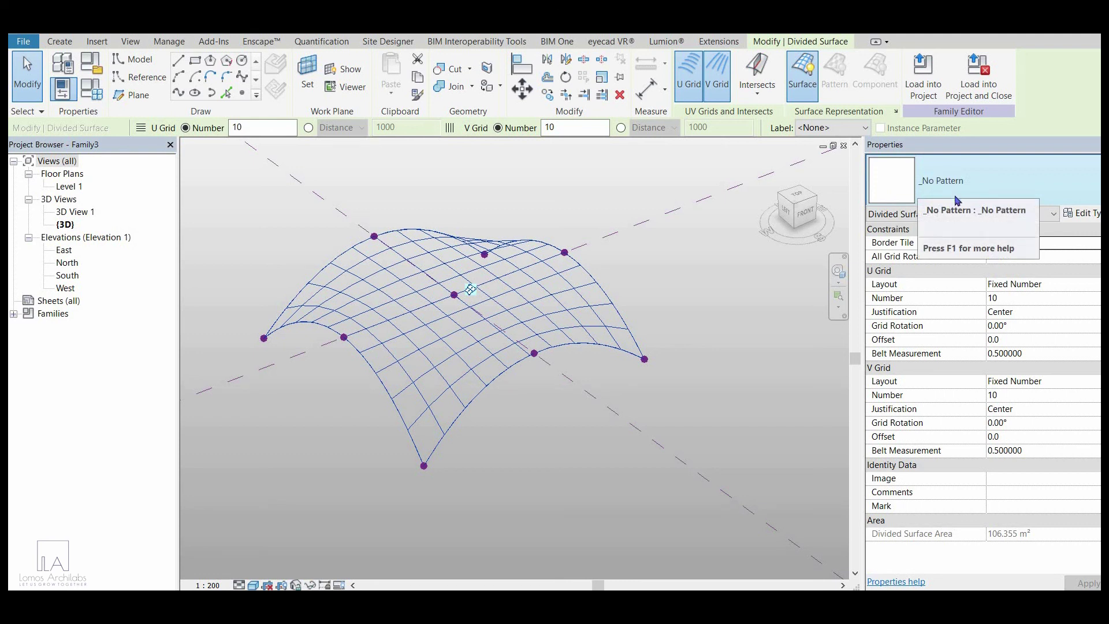
pyautogui.click(956, 199)
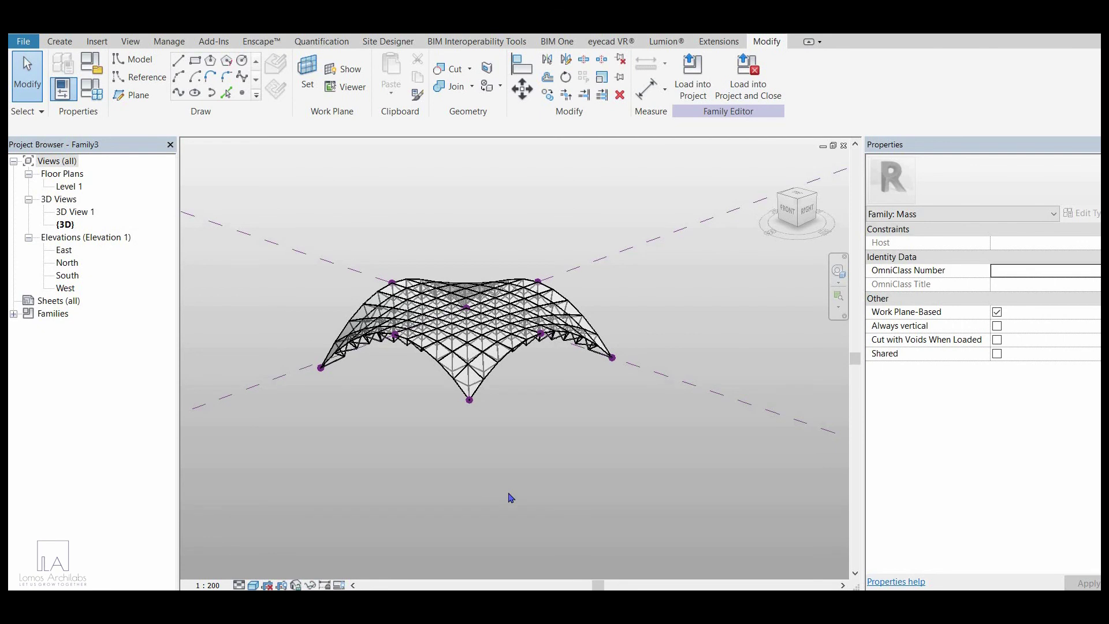
# Step: Open the type properties of the divided surface's curtain panel and its OFFEST dimension for editing
pyautogui.keyDown('shift'); pyautogui.moveTo(525, 444); pyautogui.dragTo(569, 355, button='middle'); pyautogui.keyUp('shift')
pyautogui.scroll(2, 570, 355)
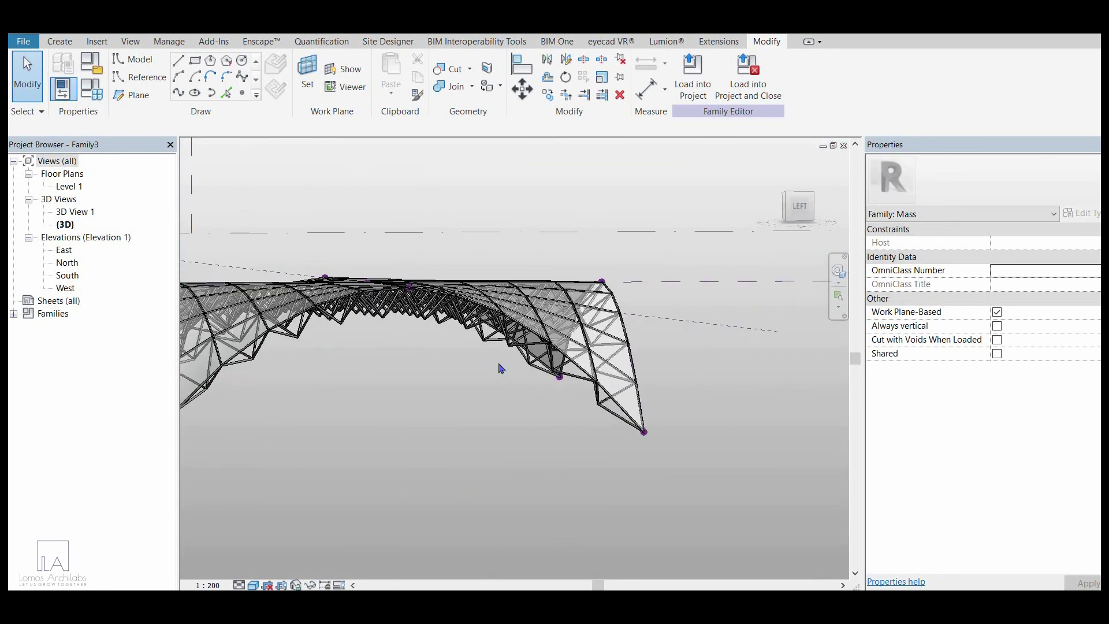
pyautogui.scroll(2, 338, 319)
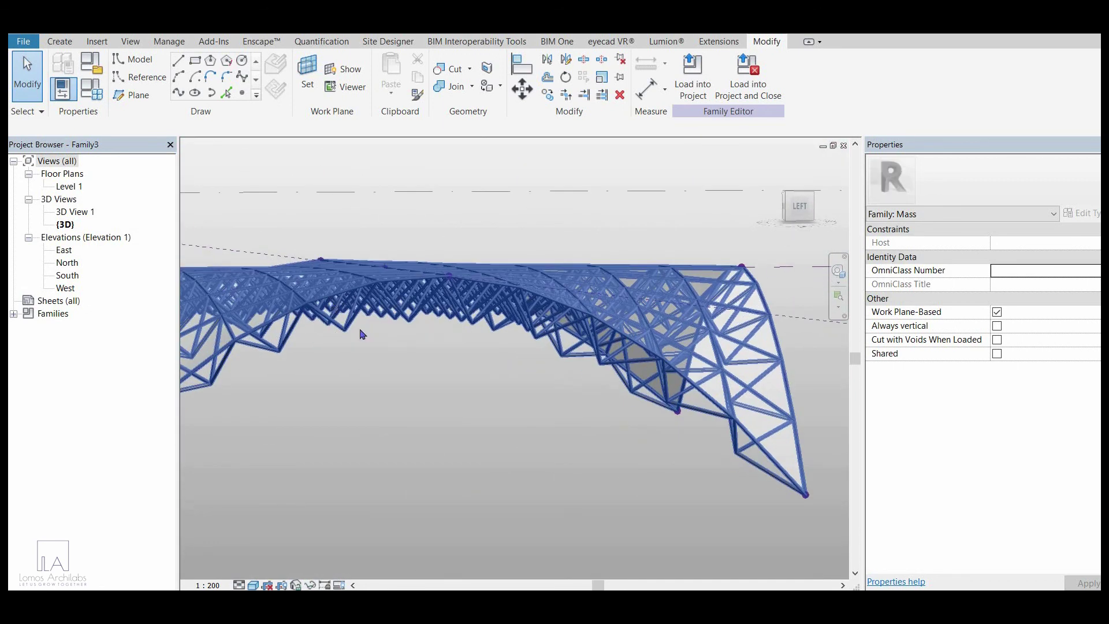
pyautogui.click(351, 328)
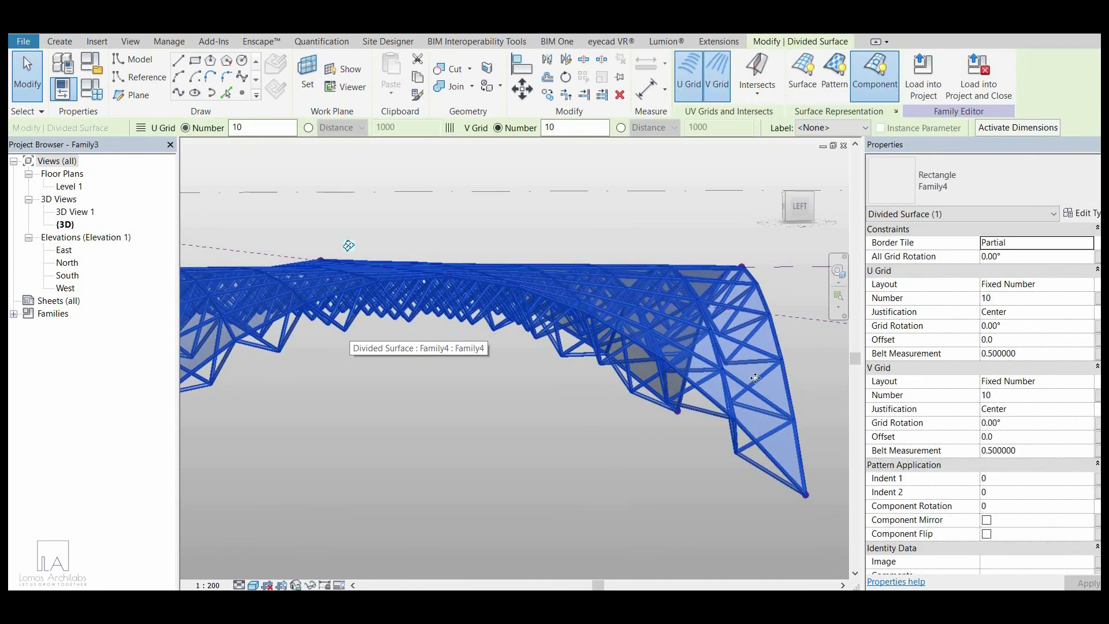
pyautogui.click(1074, 213)
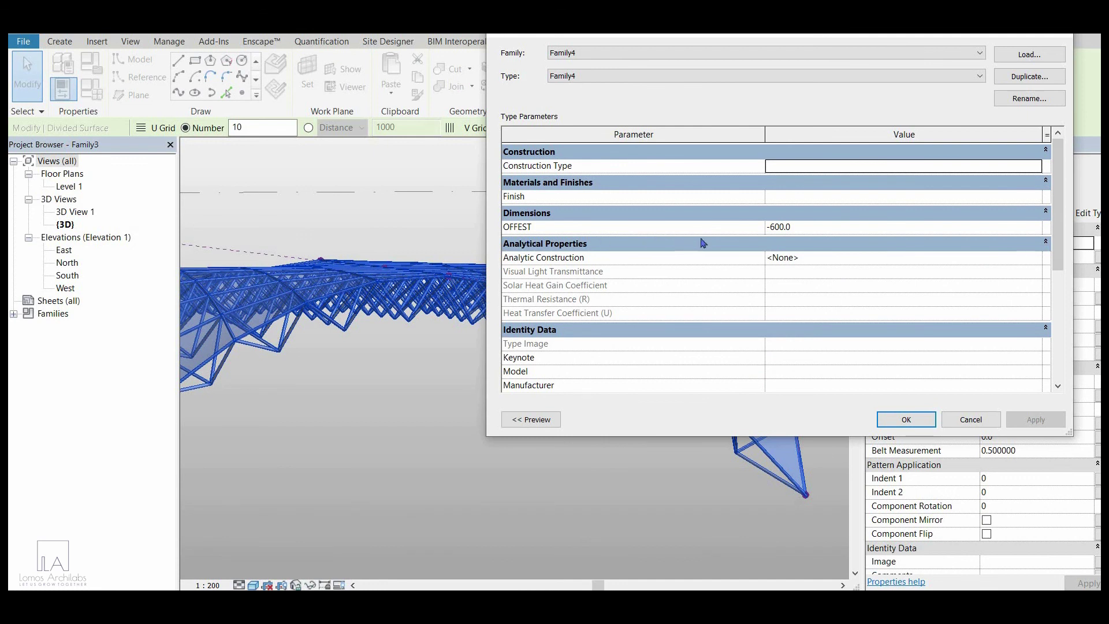
pyautogui.click(777, 228)
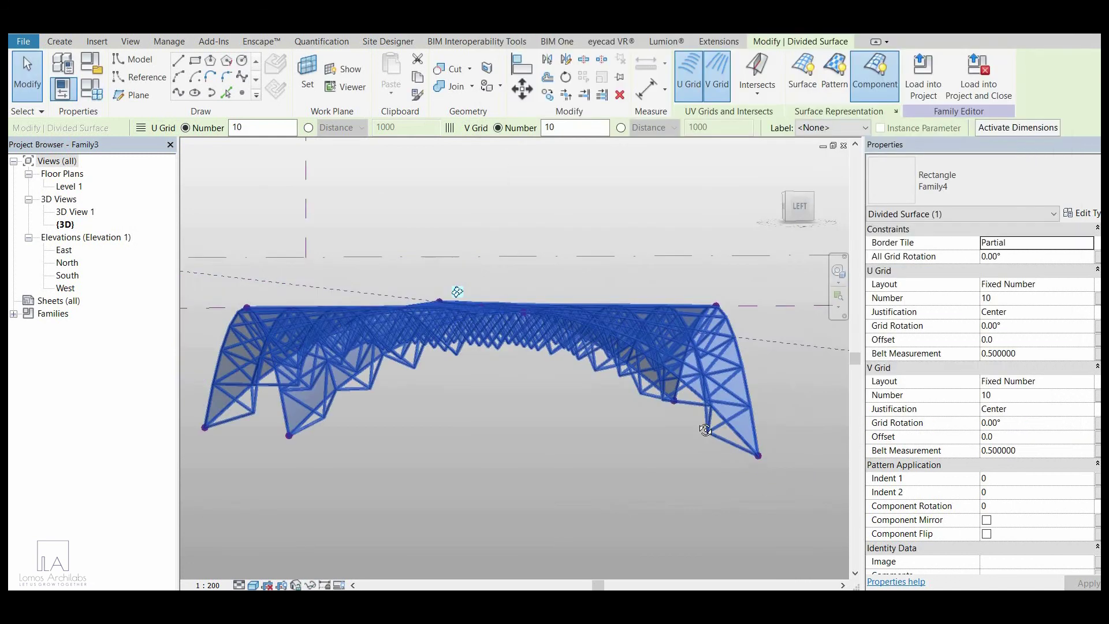
# Step: Inspect the struts and tubular frames across the curved surface up close and as a whole, with the divided surface deselected
pyautogui.keyDown('shift'); pyautogui.moveTo(701, 458); pyautogui.dragTo(547, 384, button='middle'); pyautogui.keyUp('shift')
pyautogui.scroll(6, 547, 384)
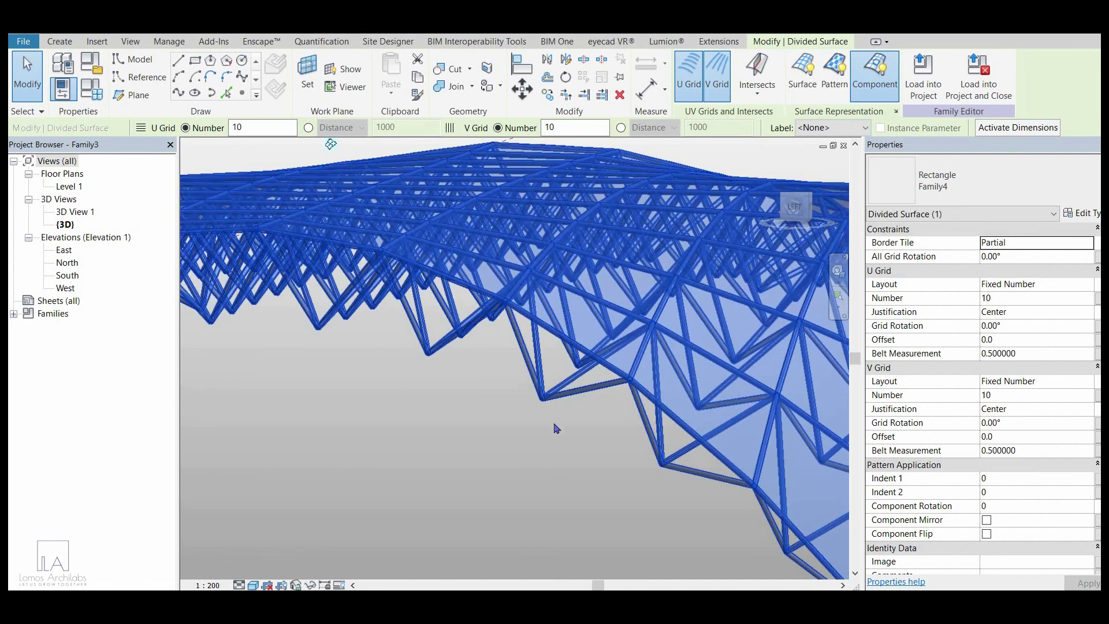
pyautogui.scroll(-3, 545, 479)
pyautogui.click(484, 458)
pyautogui.scroll(-3, 539, 475)
pyautogui.keyDown('shift'); pyautogui.moveTo(601, 485); pyautogui.dragTo(674, 507, button='middle'); pyautogui.keyUp('shift')
pyautogui.keyDown('shift'); pyautogui.moveTo(621, 407); pyautogui.dragTo(469, 519, button='middle'); pyautogui.keyUp('shift')
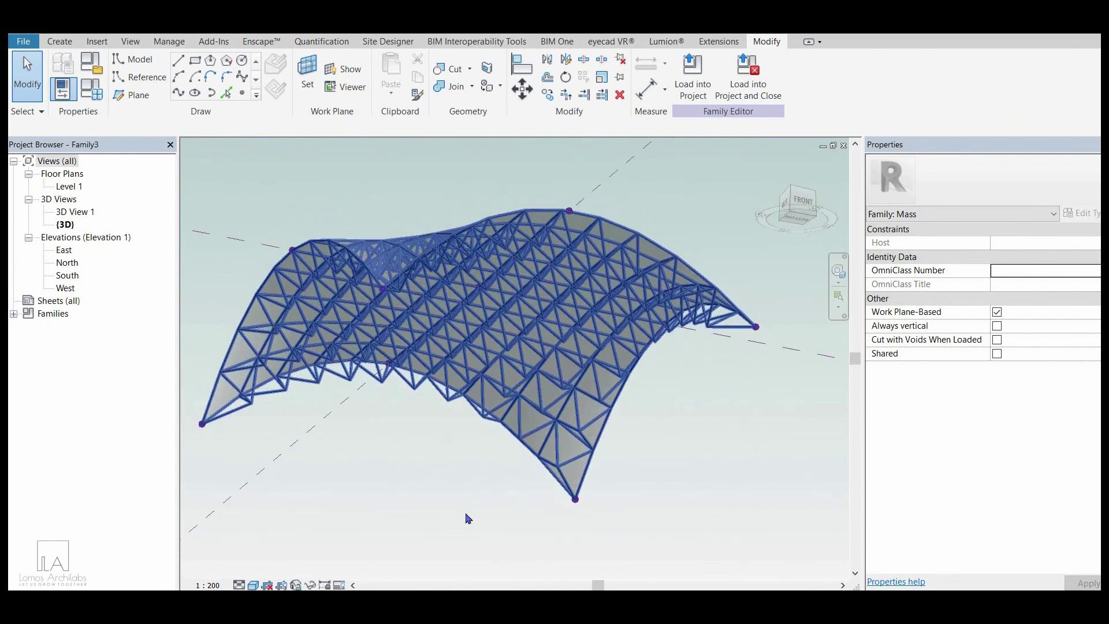